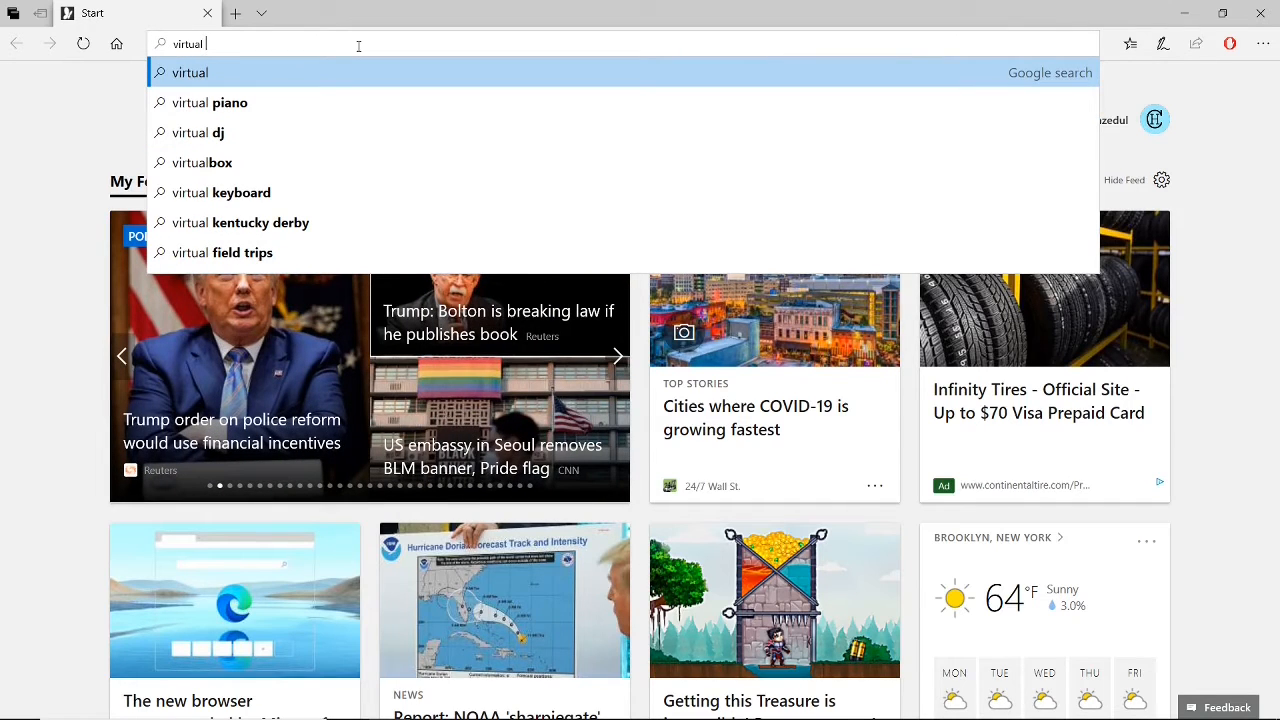
Search the web for virtual box and open the VirtualBox 6.1 download page on virtualbox.org.
text(box)
key(Return)
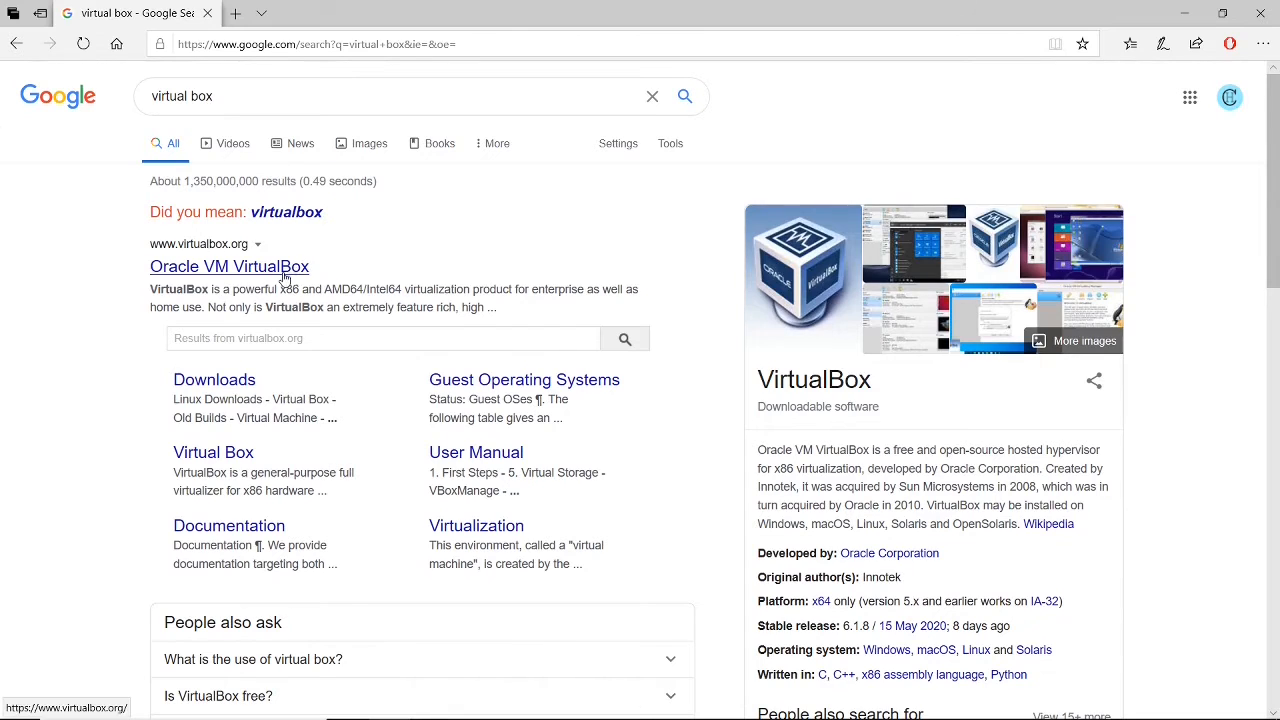
click(212, 277)
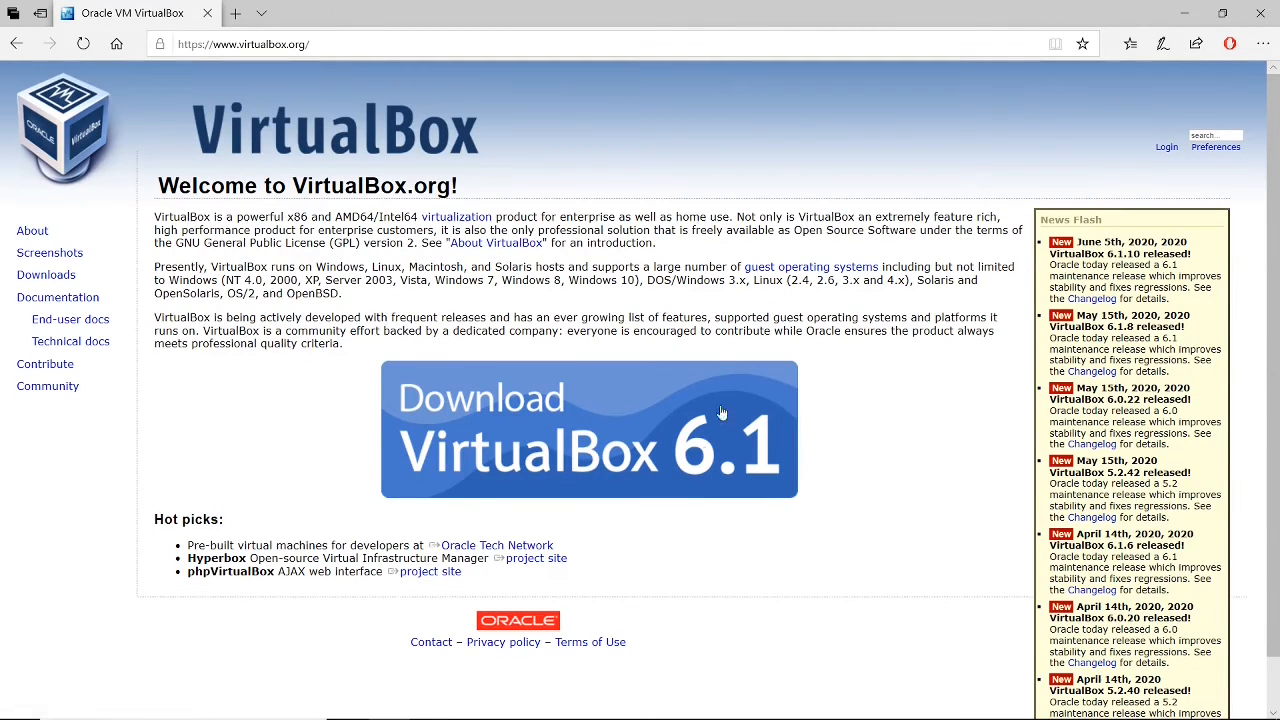
click(529, 413)
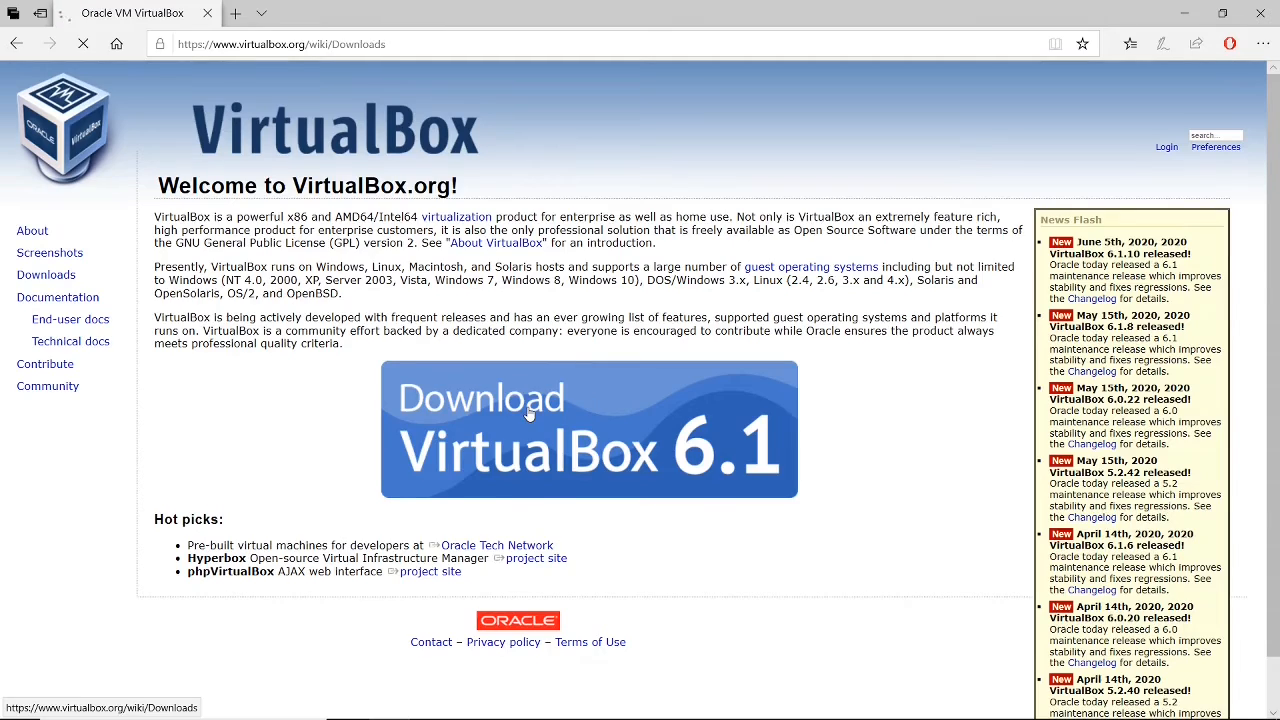
scroll(529, 413, down, 1)
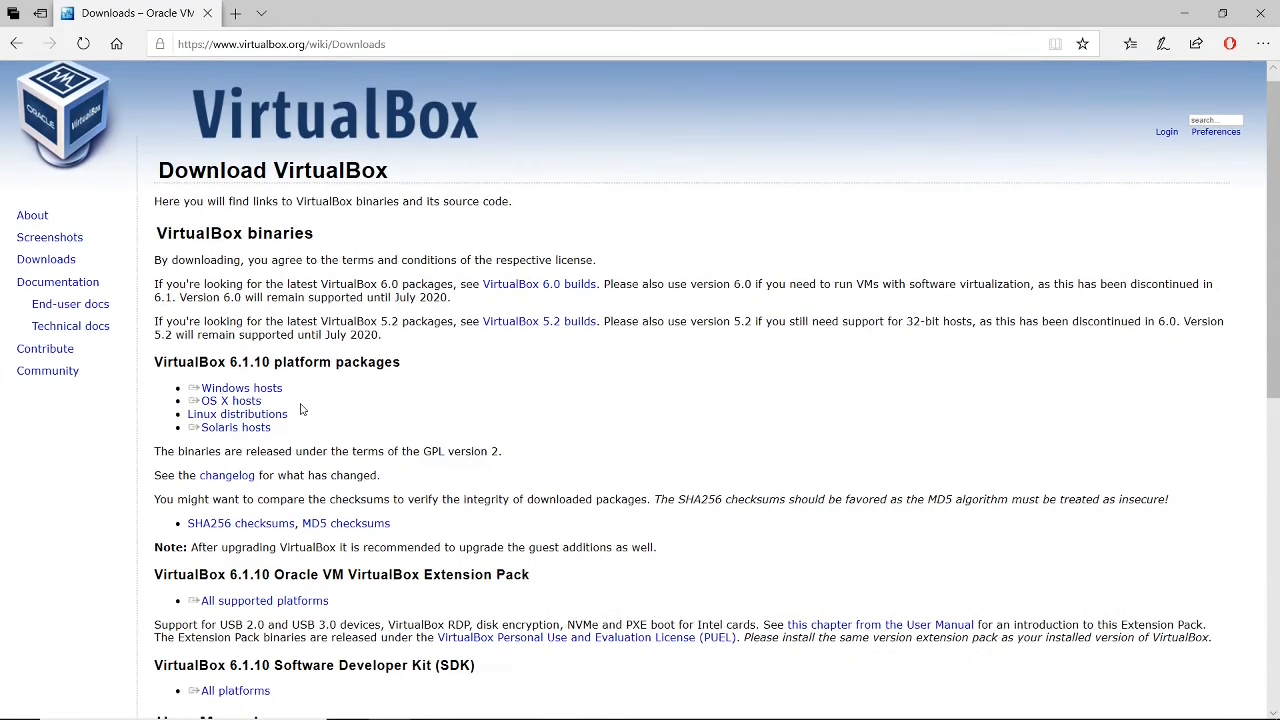
Request the VirtualBox 6.1.10 installer for Windows hosts, then dismiss the download offer and minimize the browser.
click(248, 389)
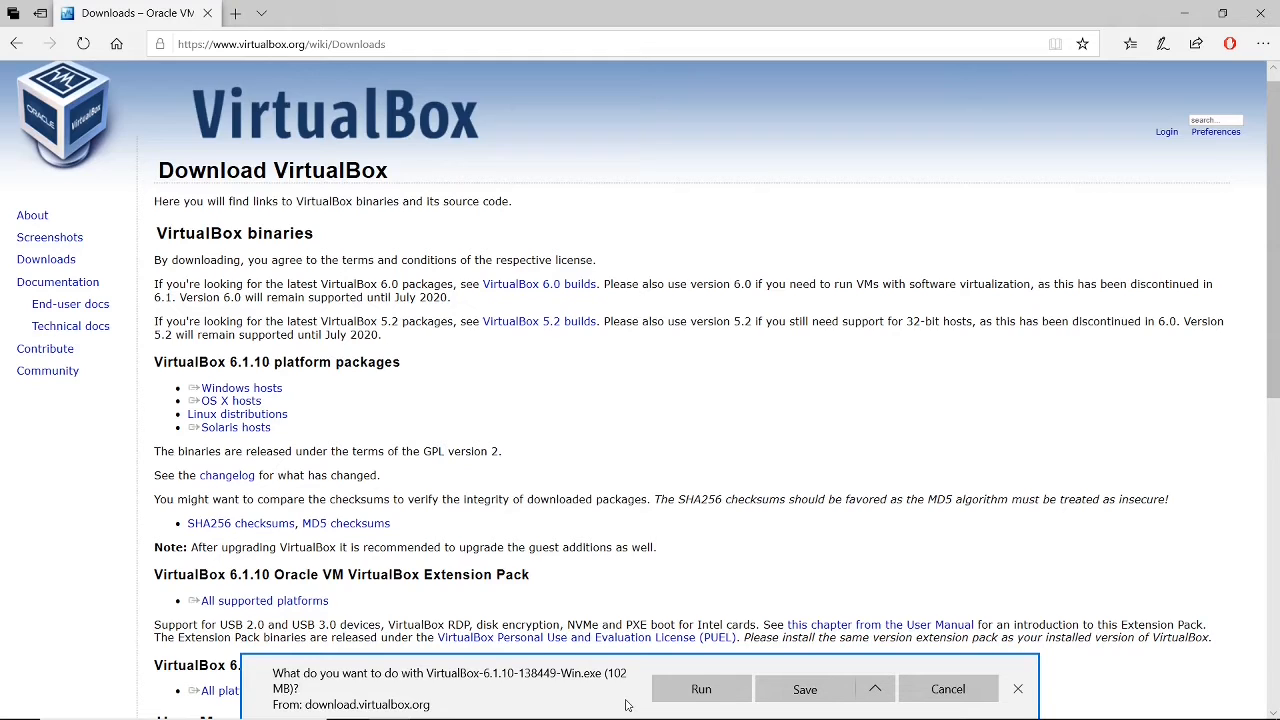
click(1018, 689)
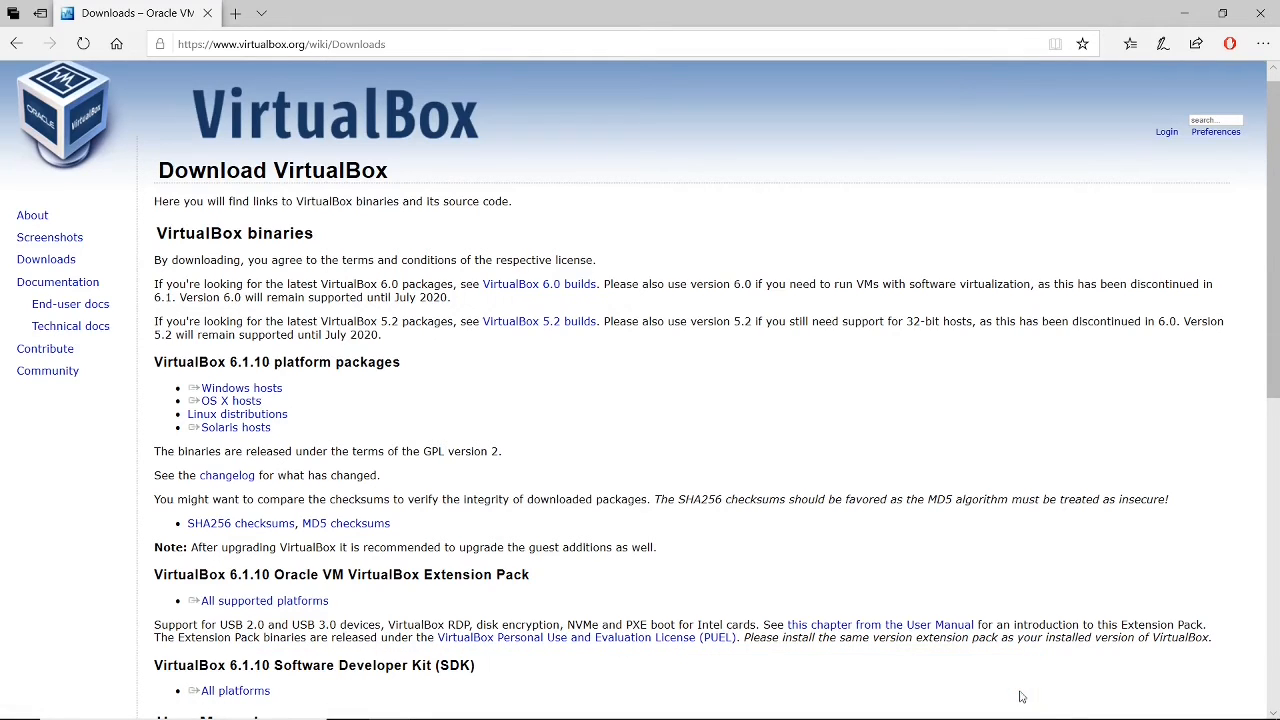
click(1190, 12)
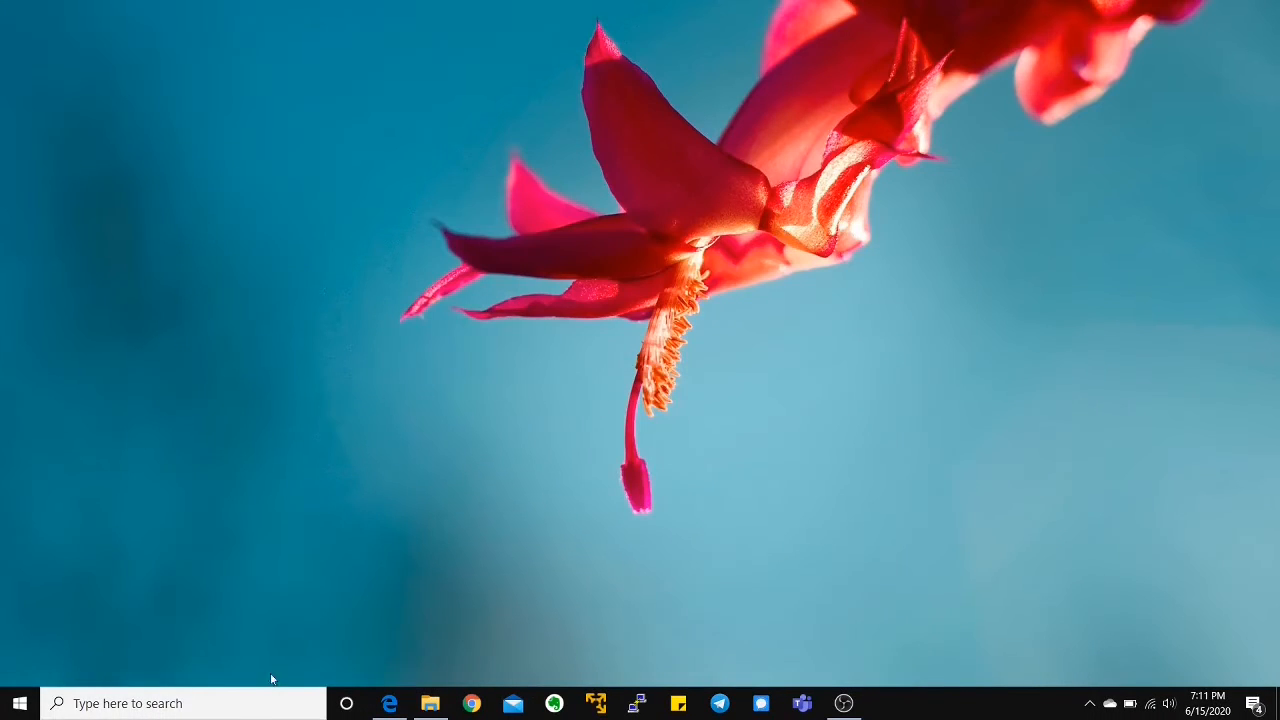
Find Oracle VM VirtualBox among the installed Windows apps and launch it.
click(229, 709)
text(v)
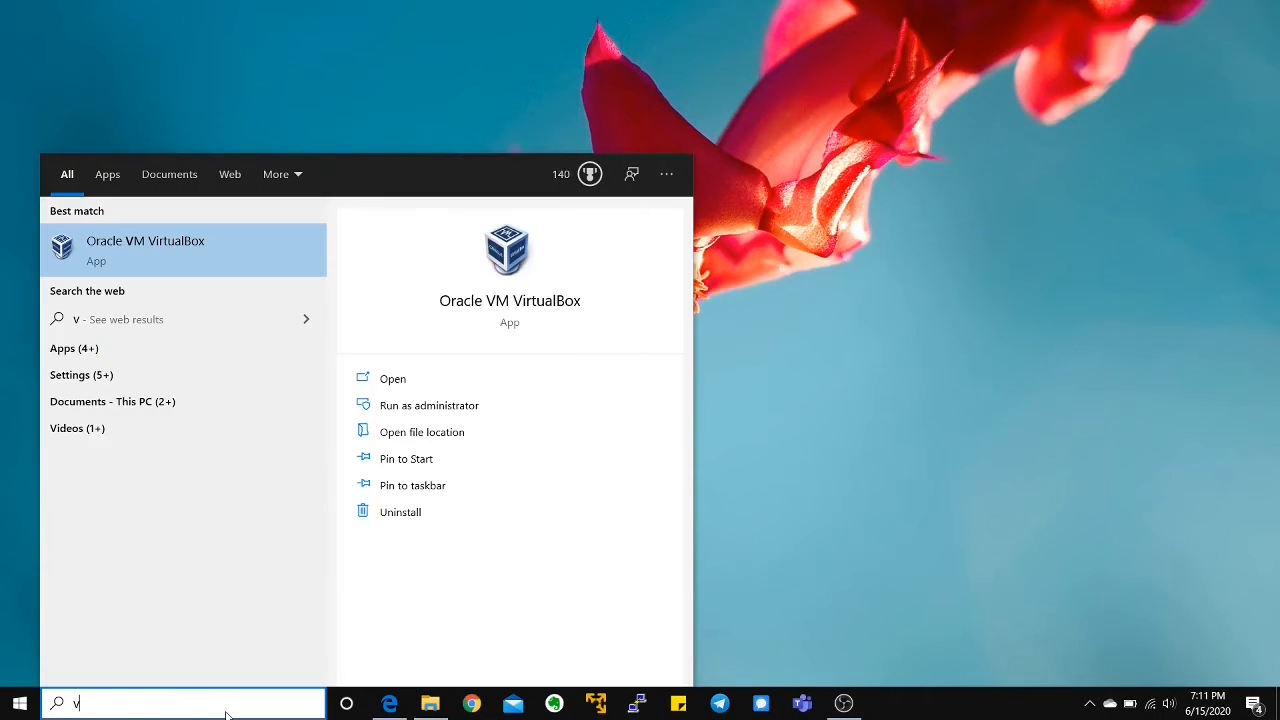
key(Return)
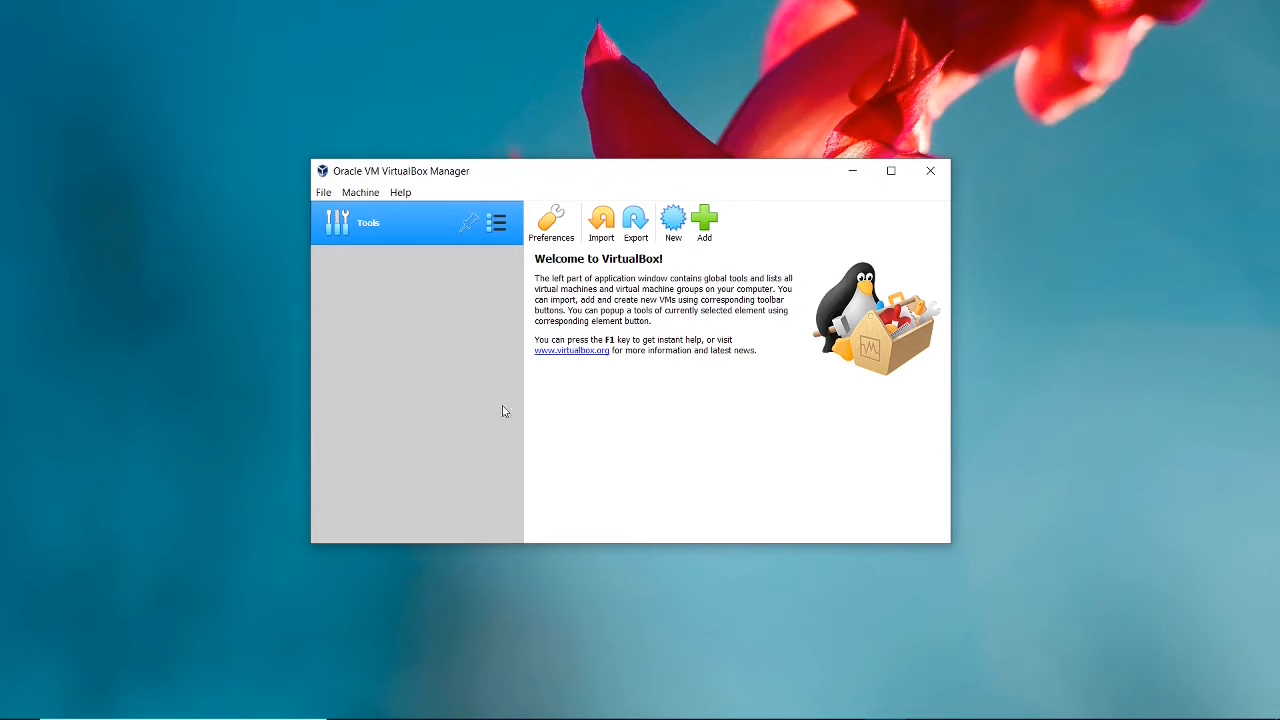
Start a new virtual machine named centos 7, accepting Linux, Red Hat (64-bit) and 1024 MB of memory.
click(670, 232)
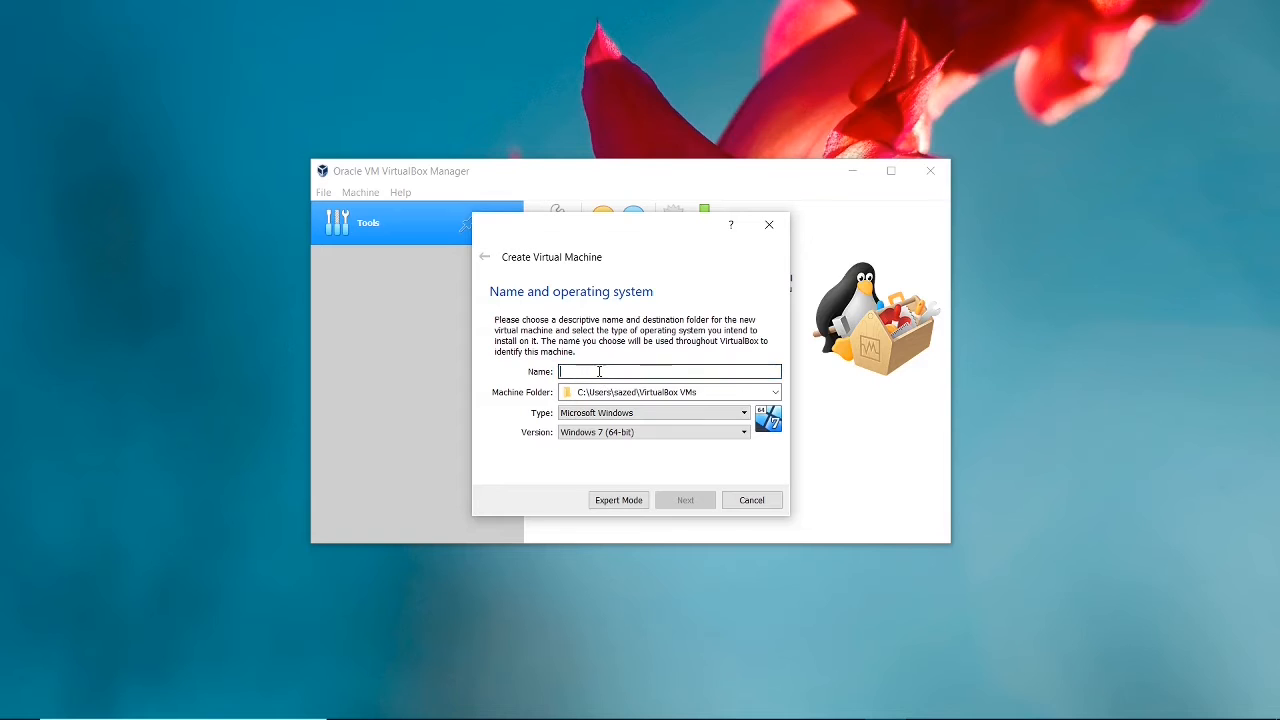
text(c)
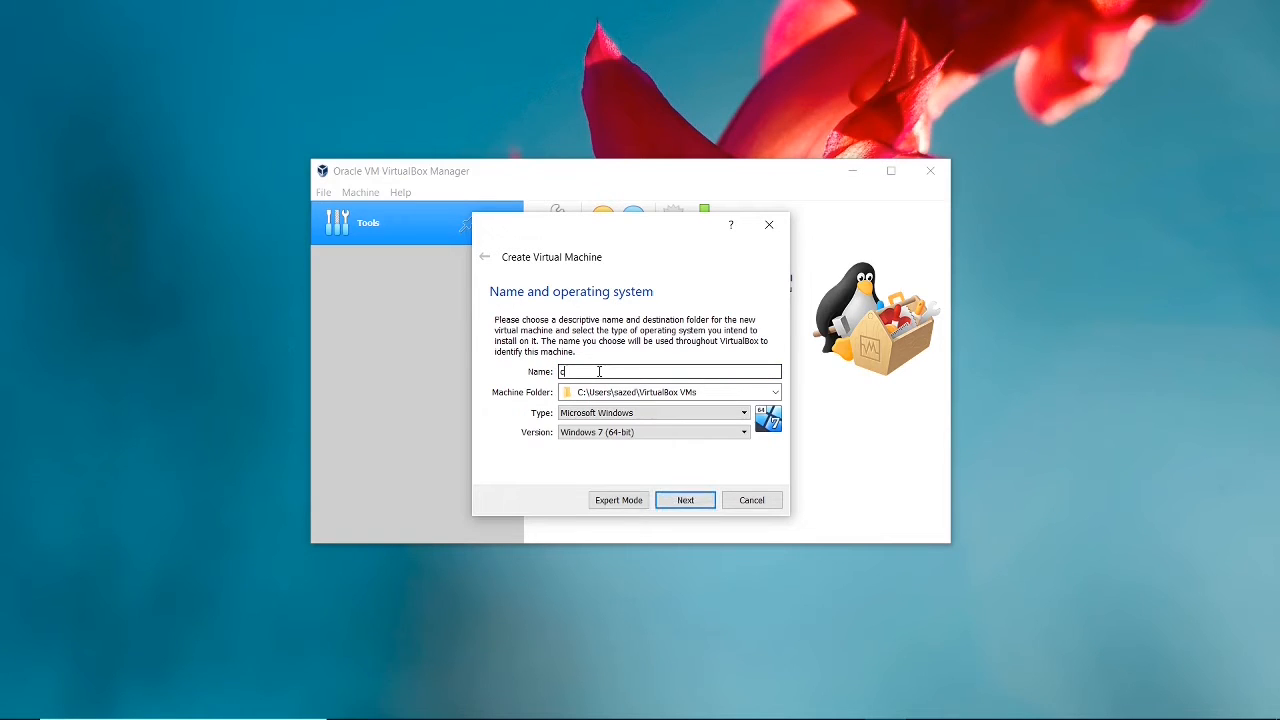
text(entos)
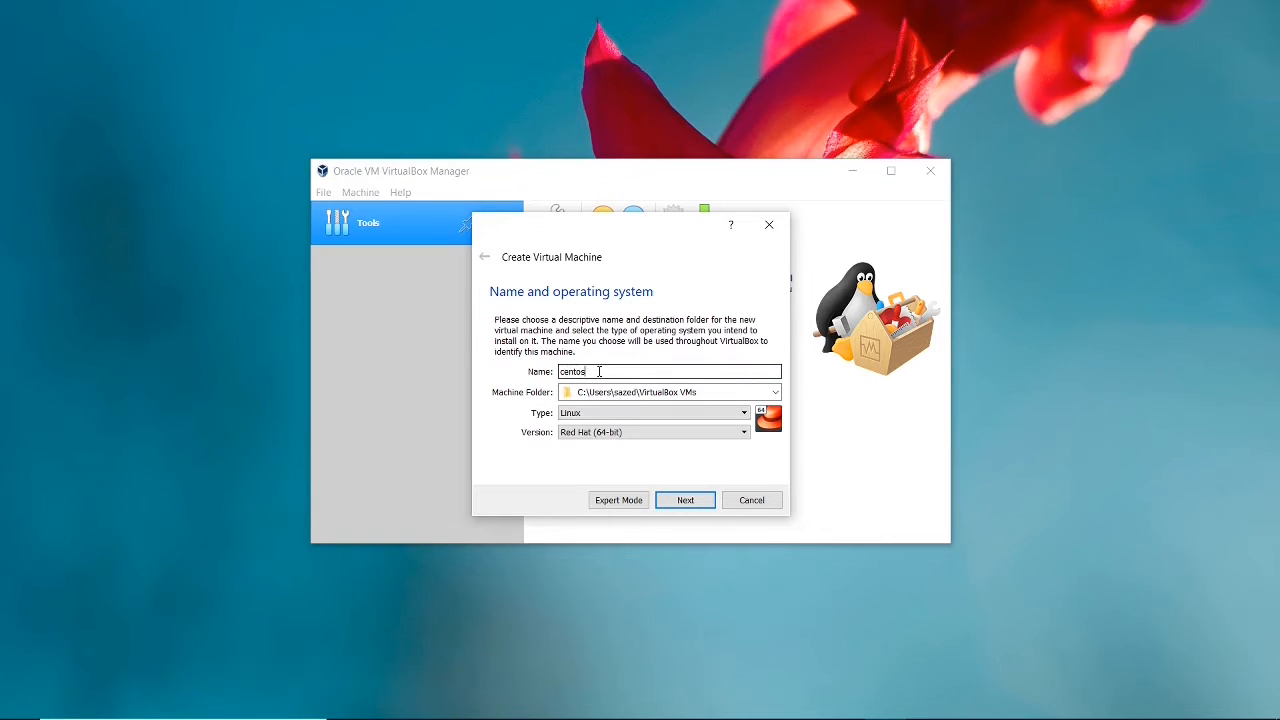
text( 7)
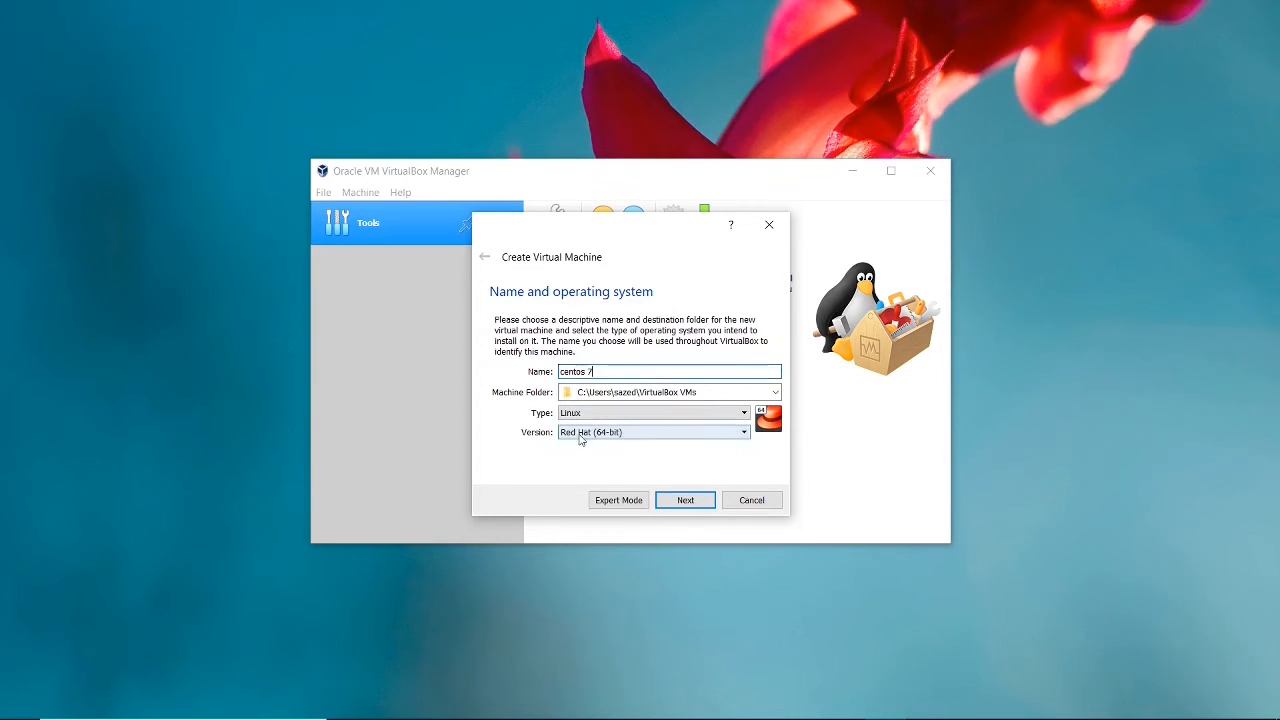
click(682, 502)
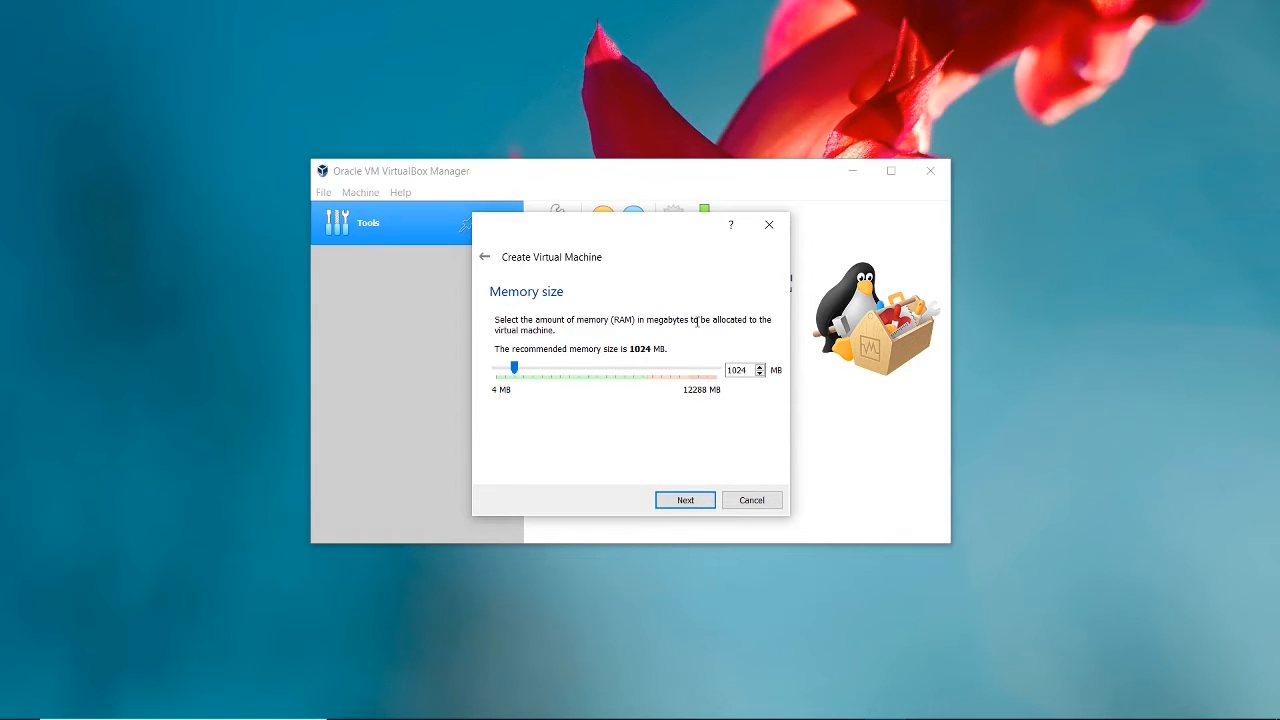
click(684, 505)
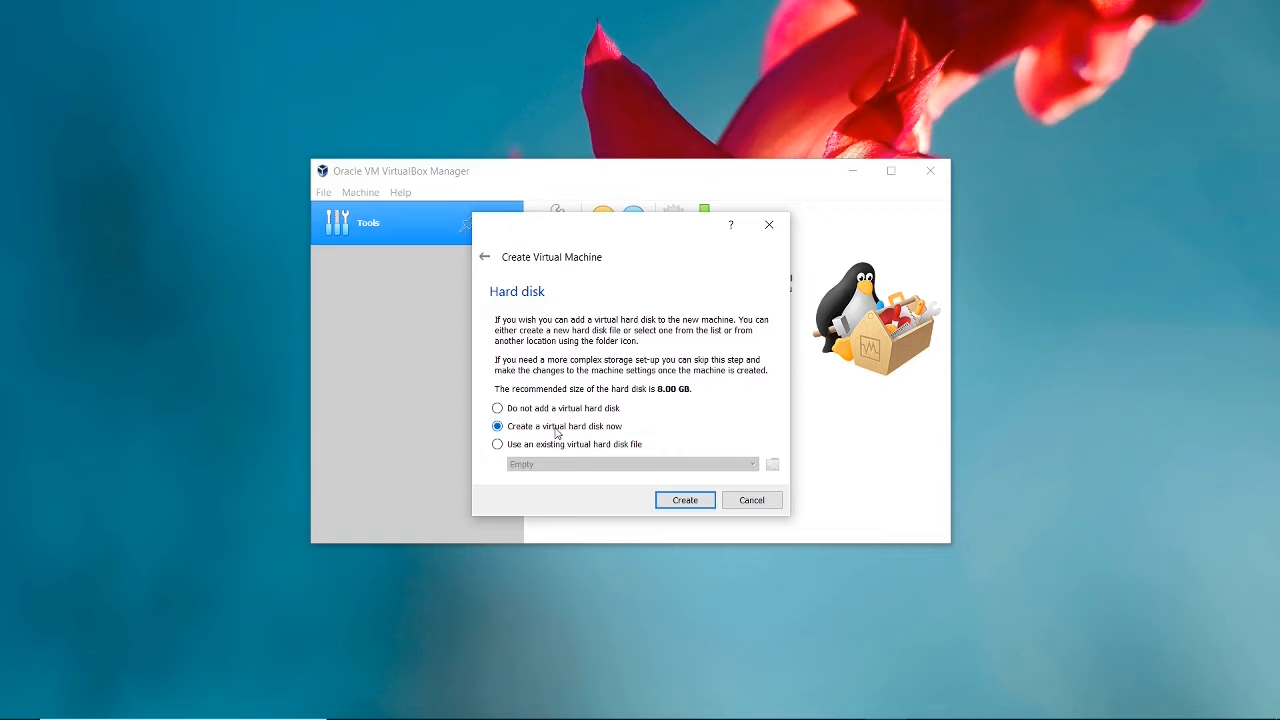
Create a dynamically allocated VDI virtual hard disk of 8.00 GB for the centos 7 machine.
click(680, 501)
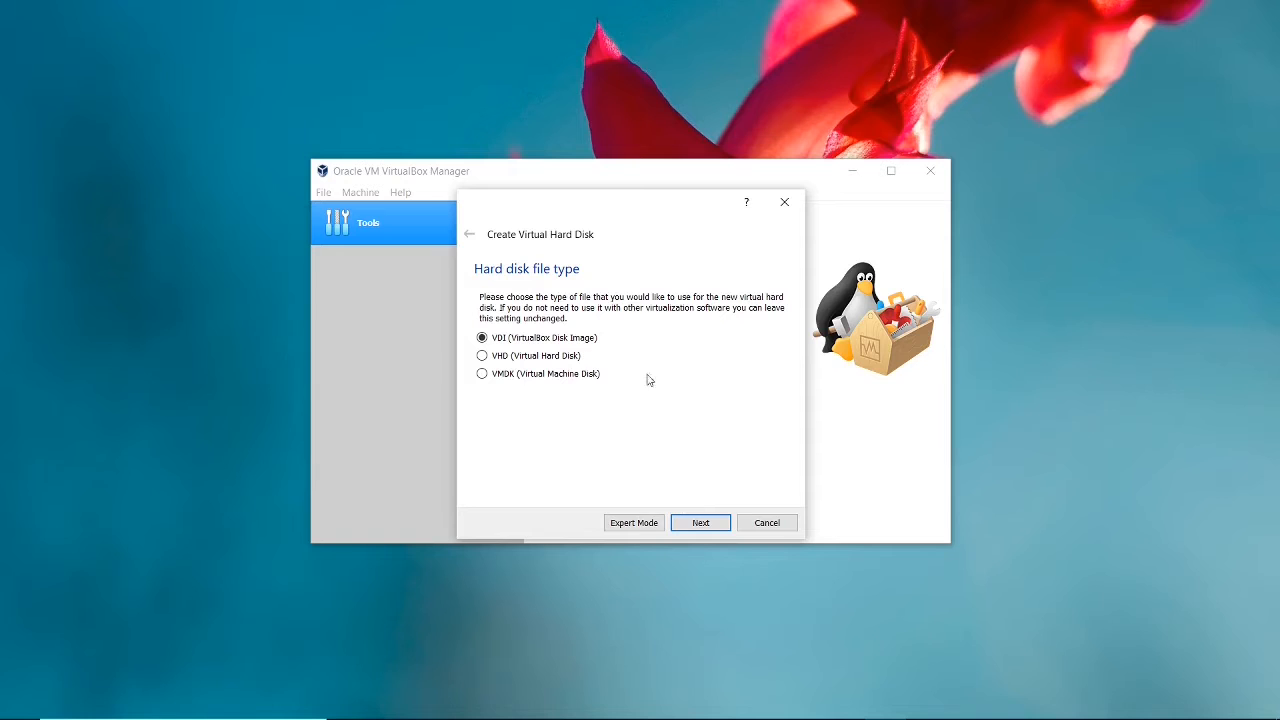
click(701, 522)
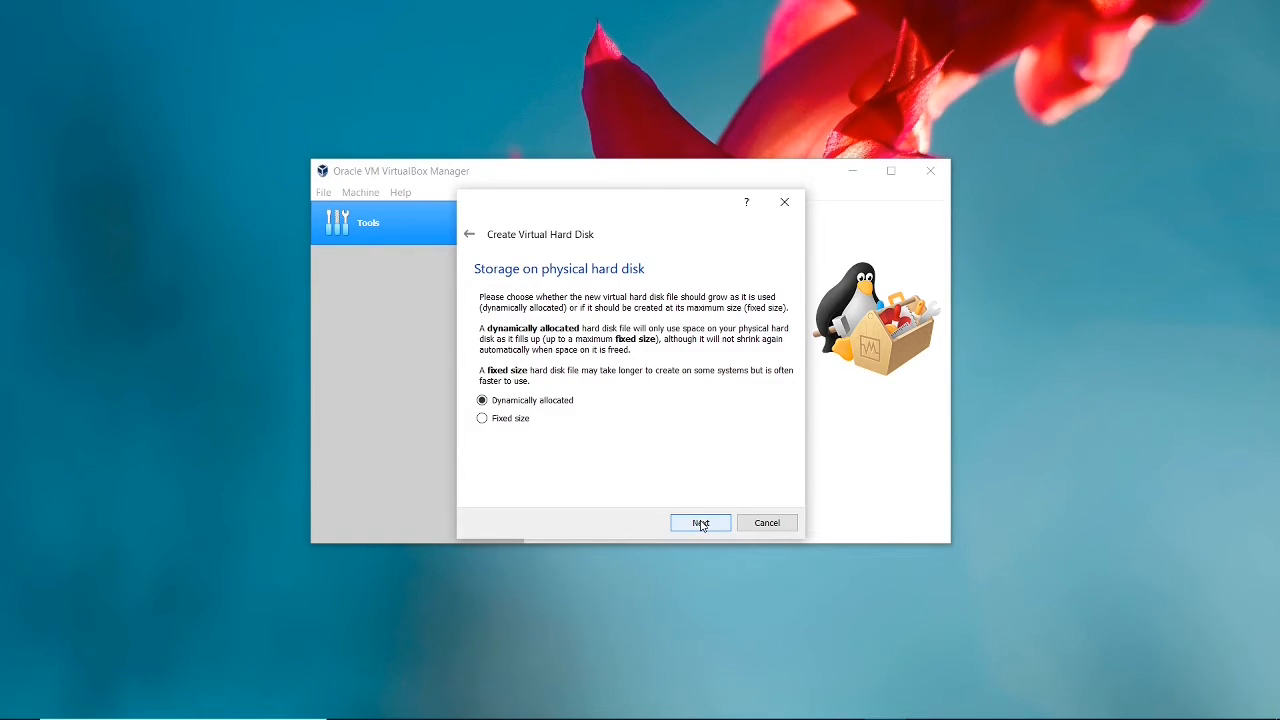
click(701, 523)
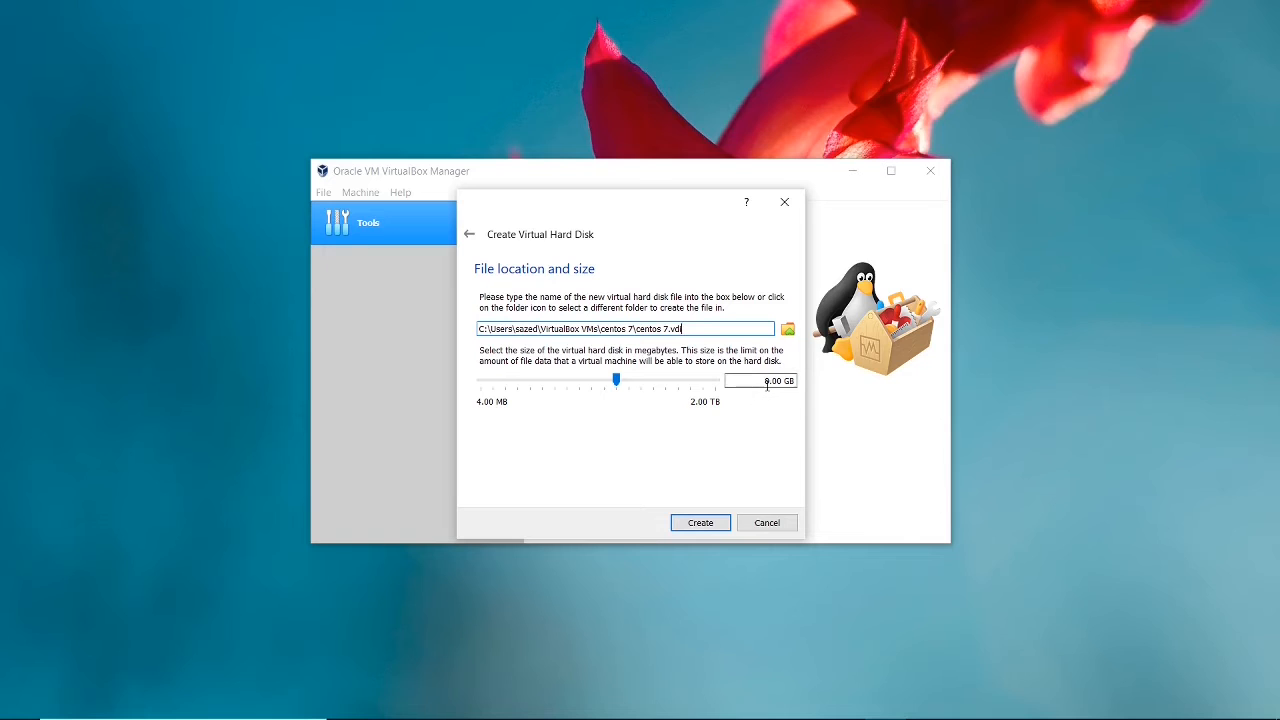
click(700, 522)
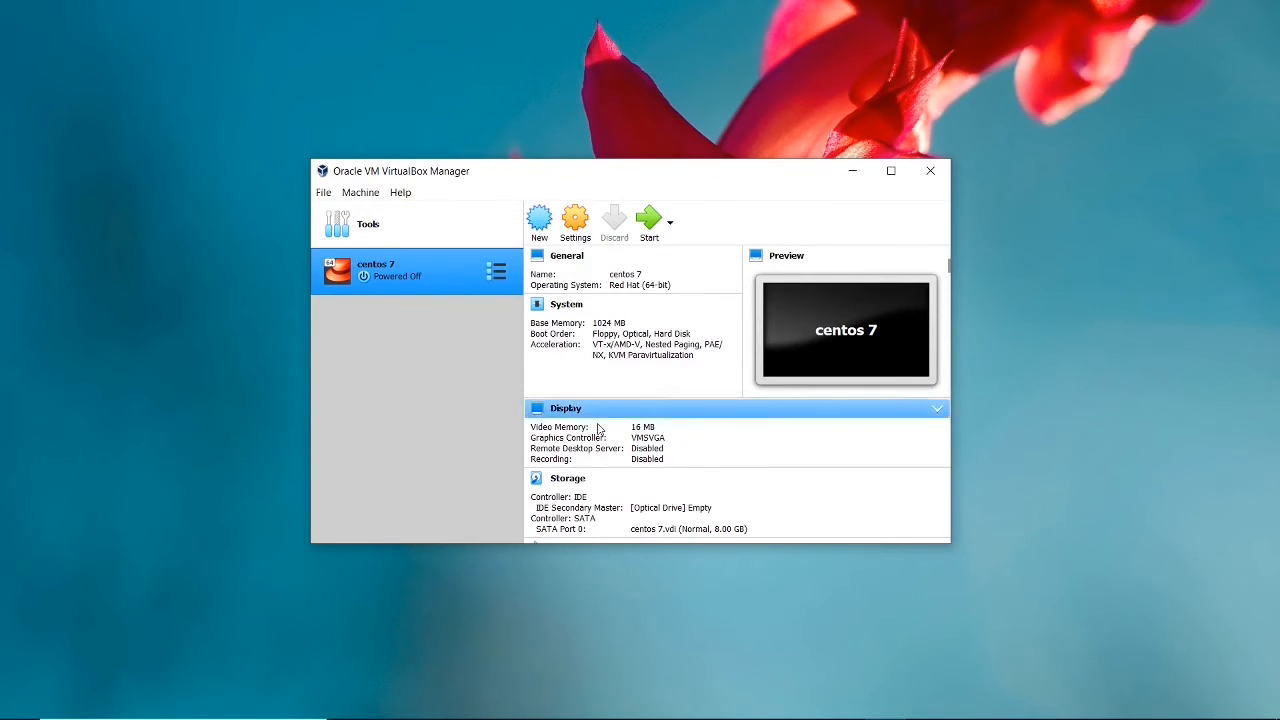
Start the centos 7 machine and add the CentOS-7-x86_64-DVD-1908 image from Documents to the optical disk list.
scroll(600, 428, down, 5)
scroll(600, 428, up, 5)
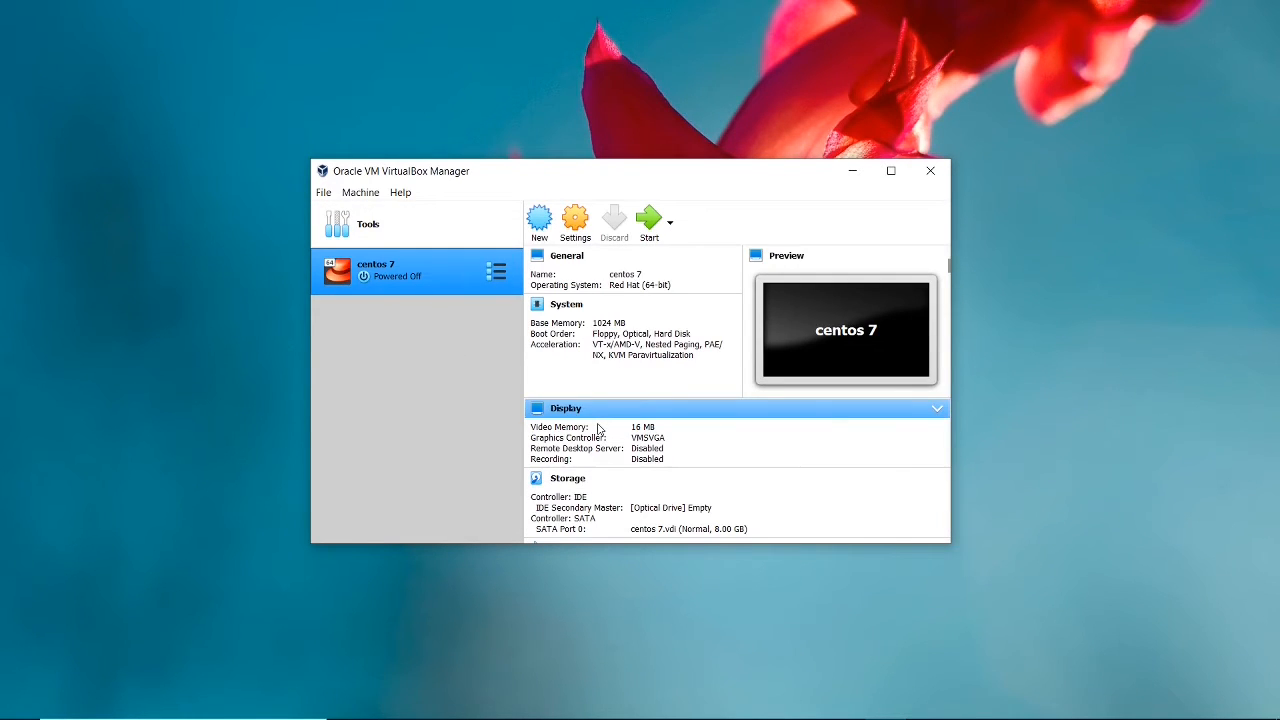
click(650, 218)
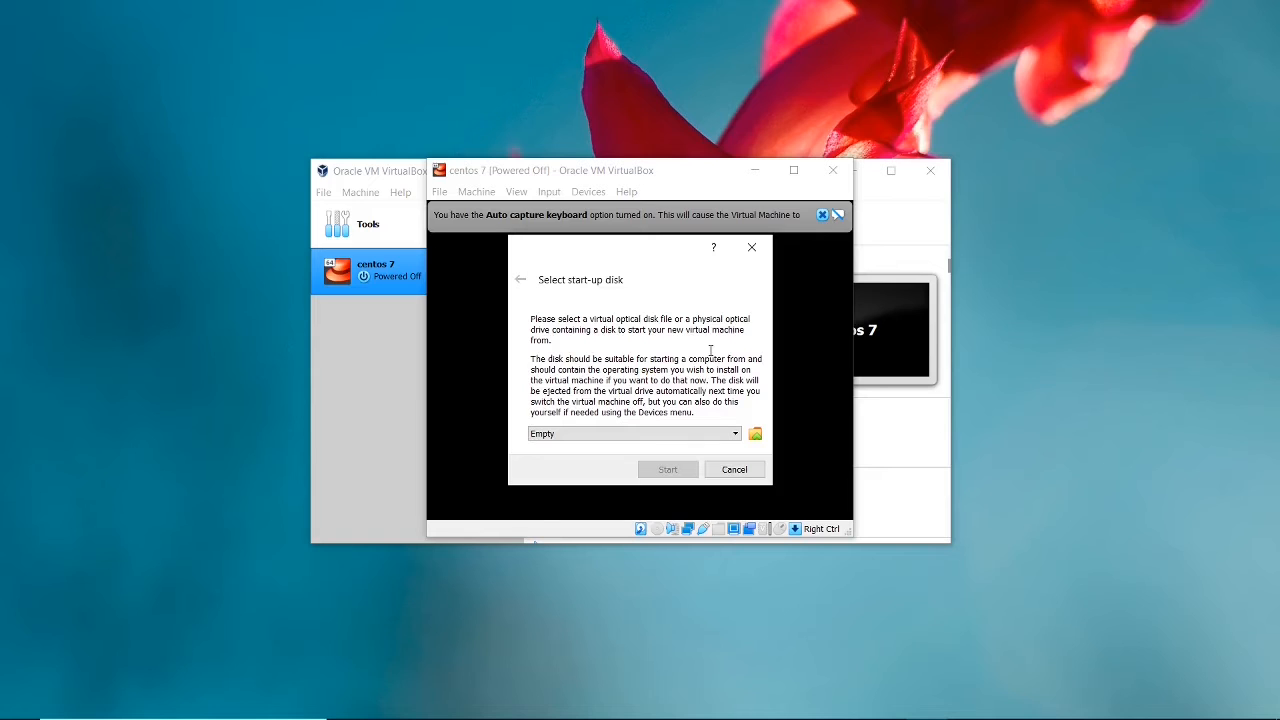
click(753, 433)
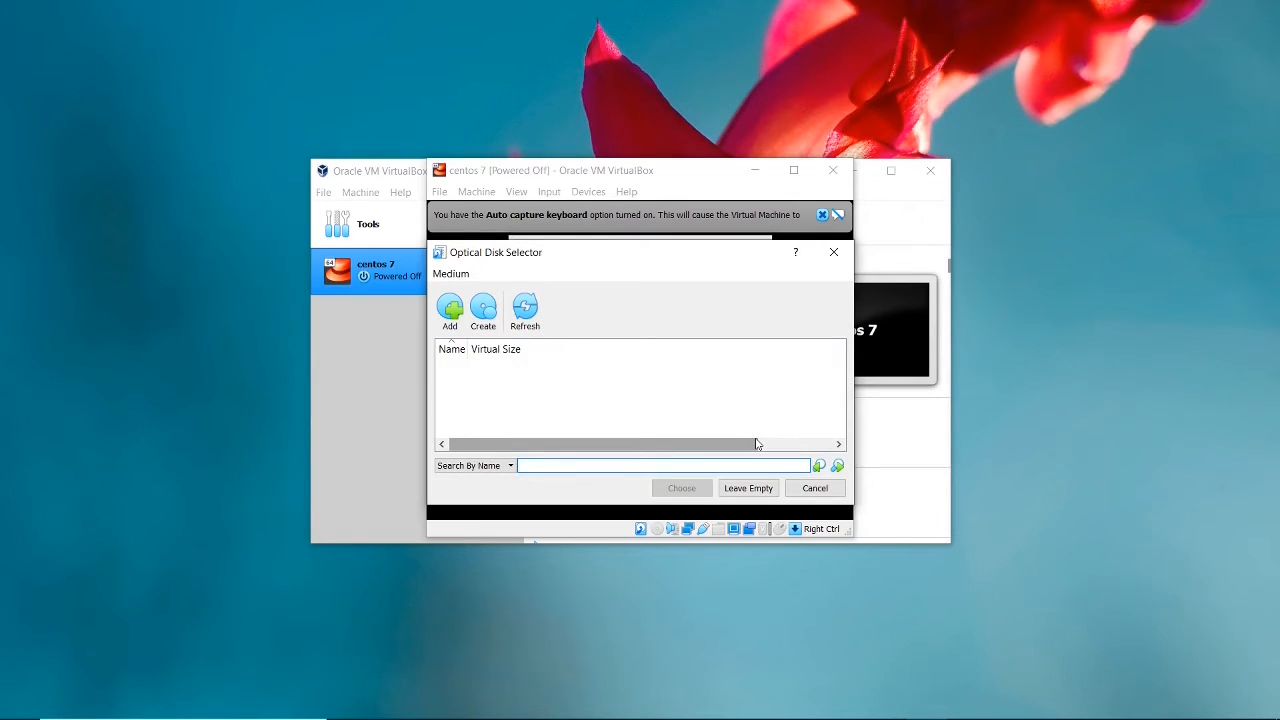
click(451, 312)
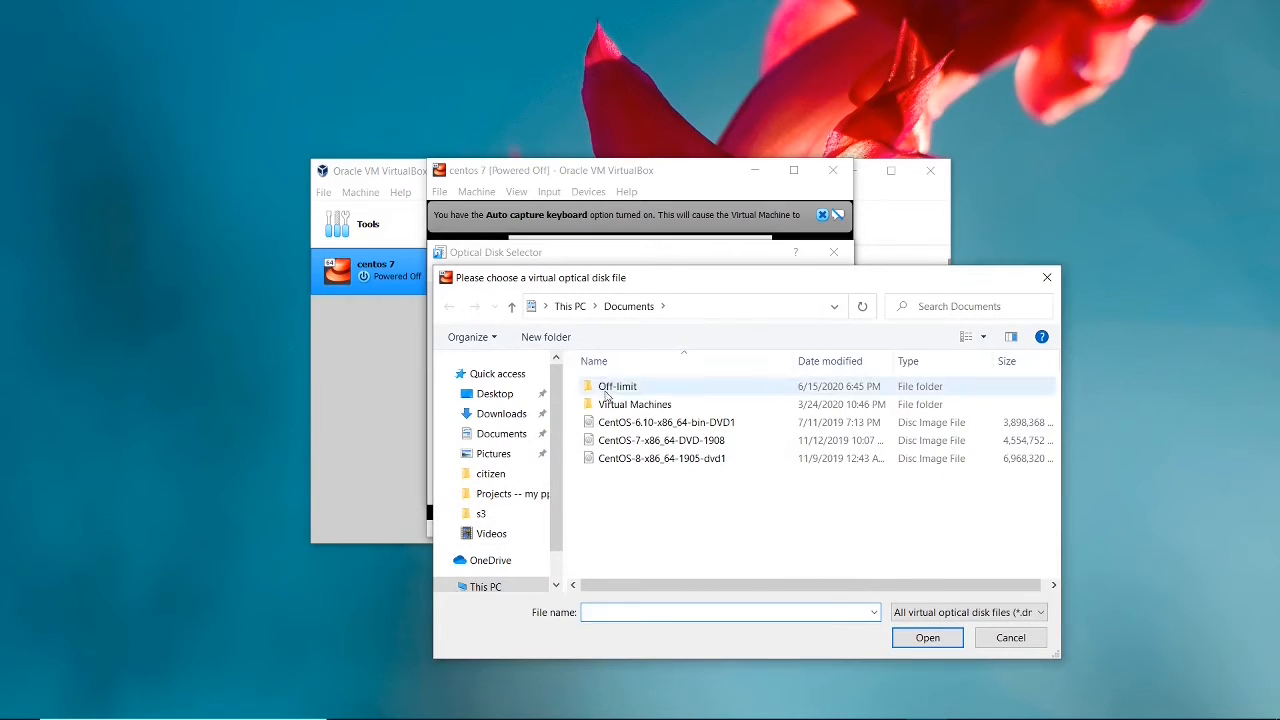
click(638, 447)
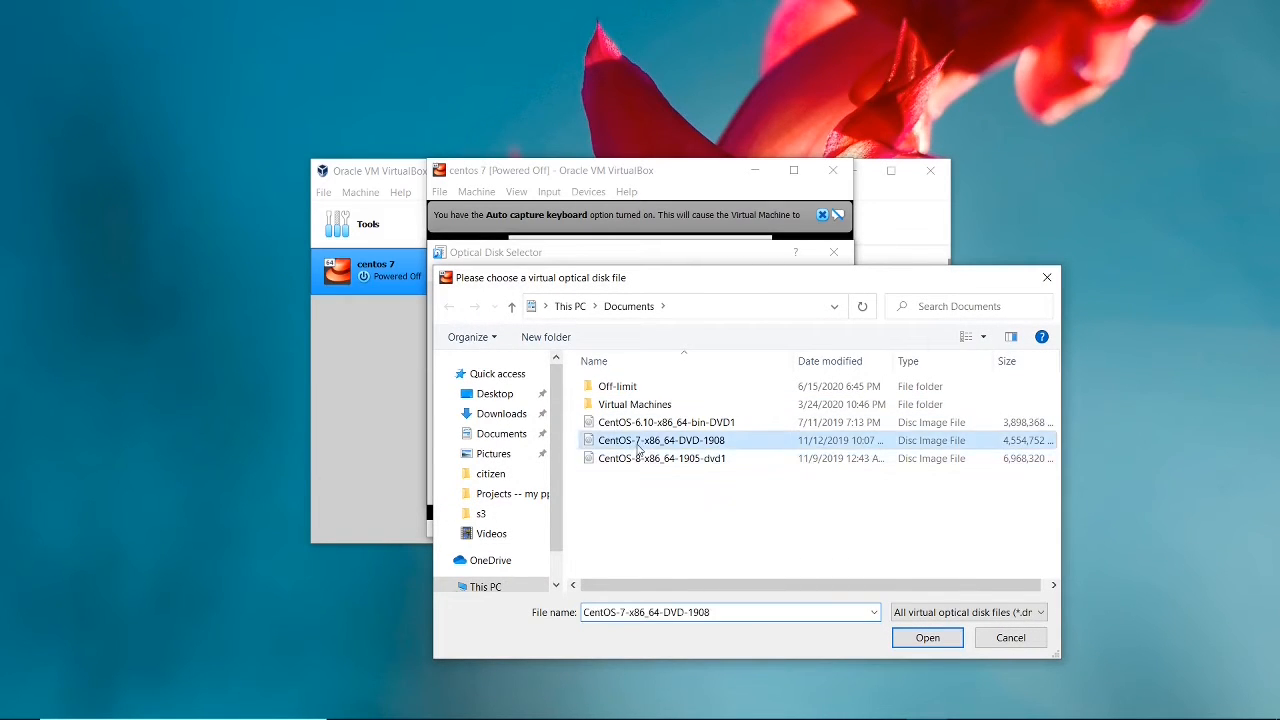
click(922, 640)
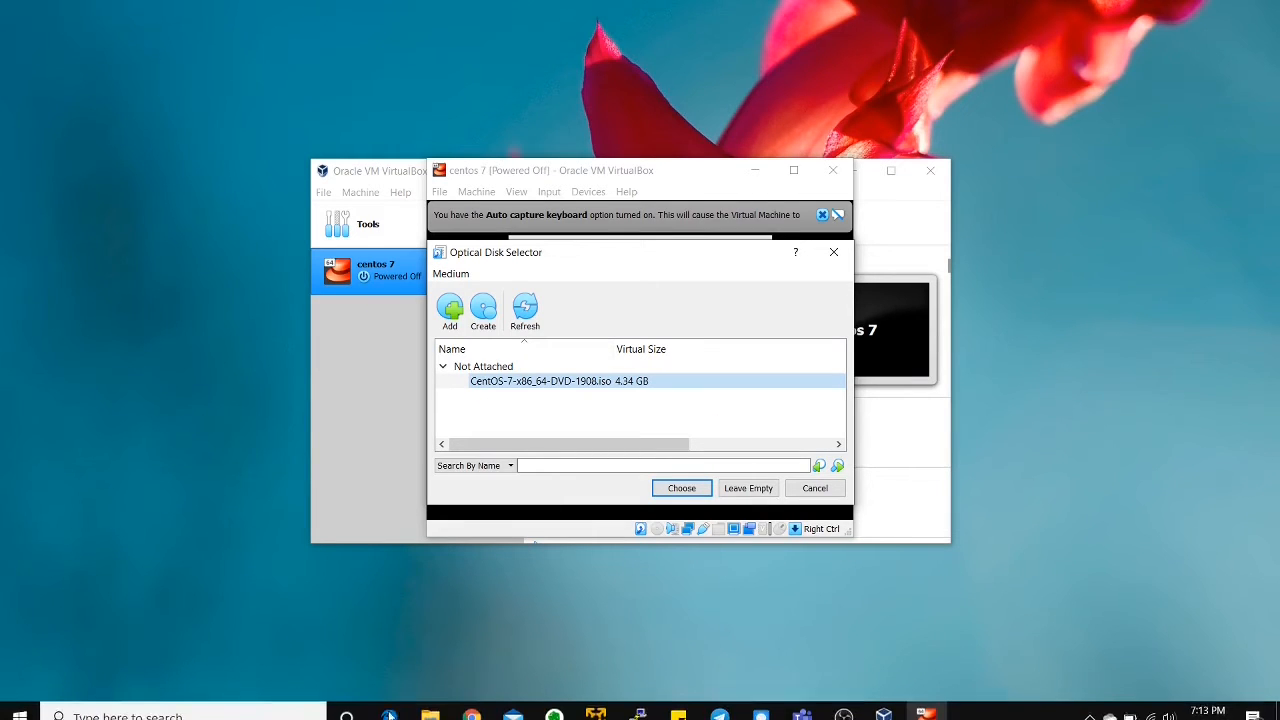
Switch to Microsoft Edge and search the web for centos 7 iso image.
click(389, 703)
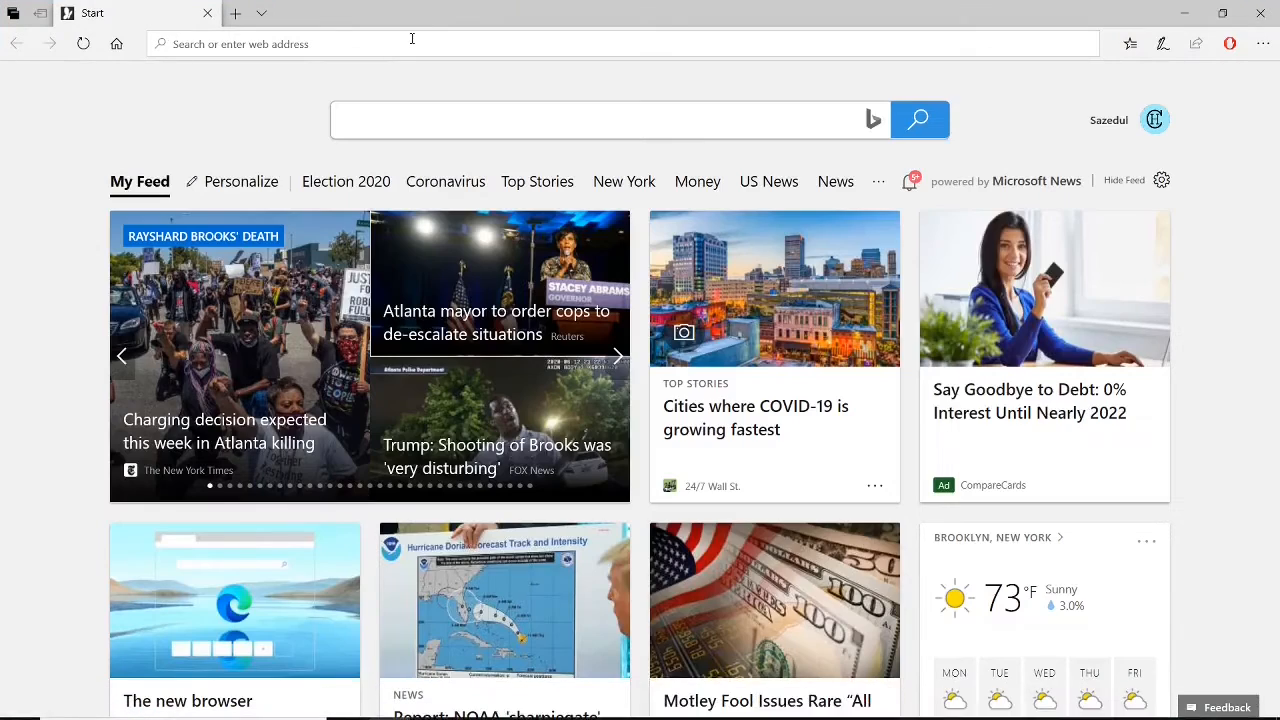
text(centos )
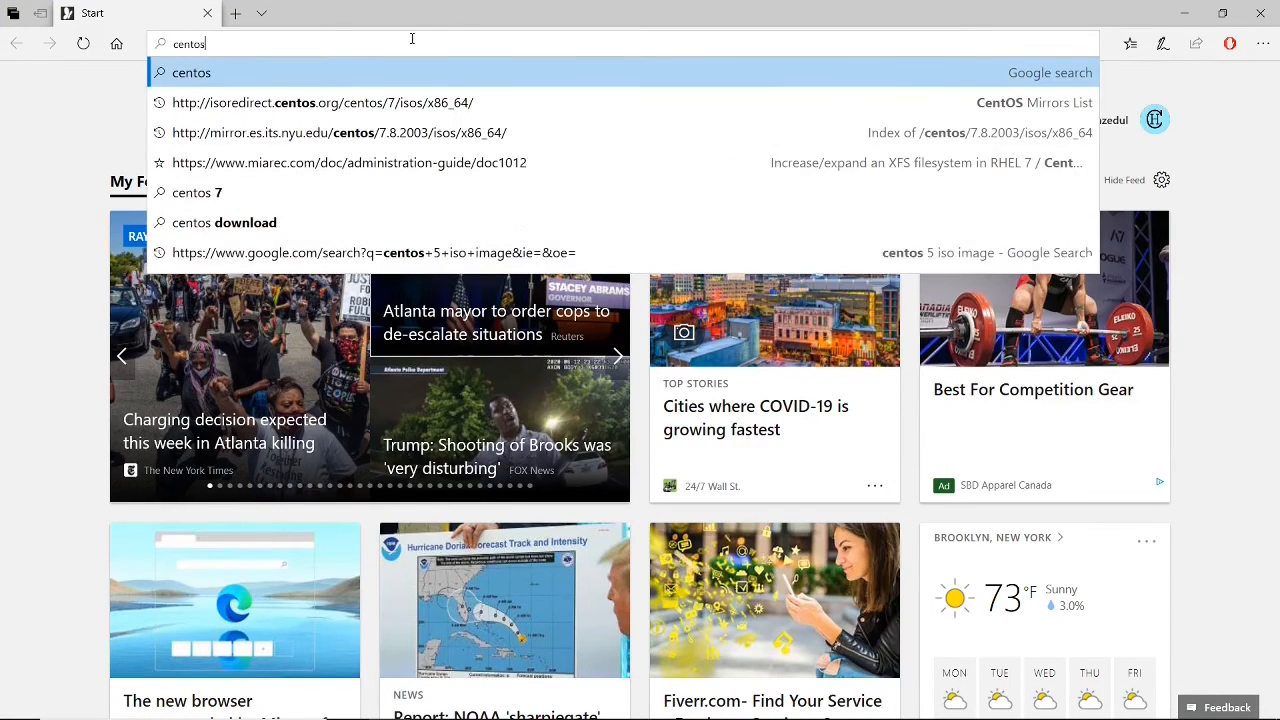
text(7 iso imag)
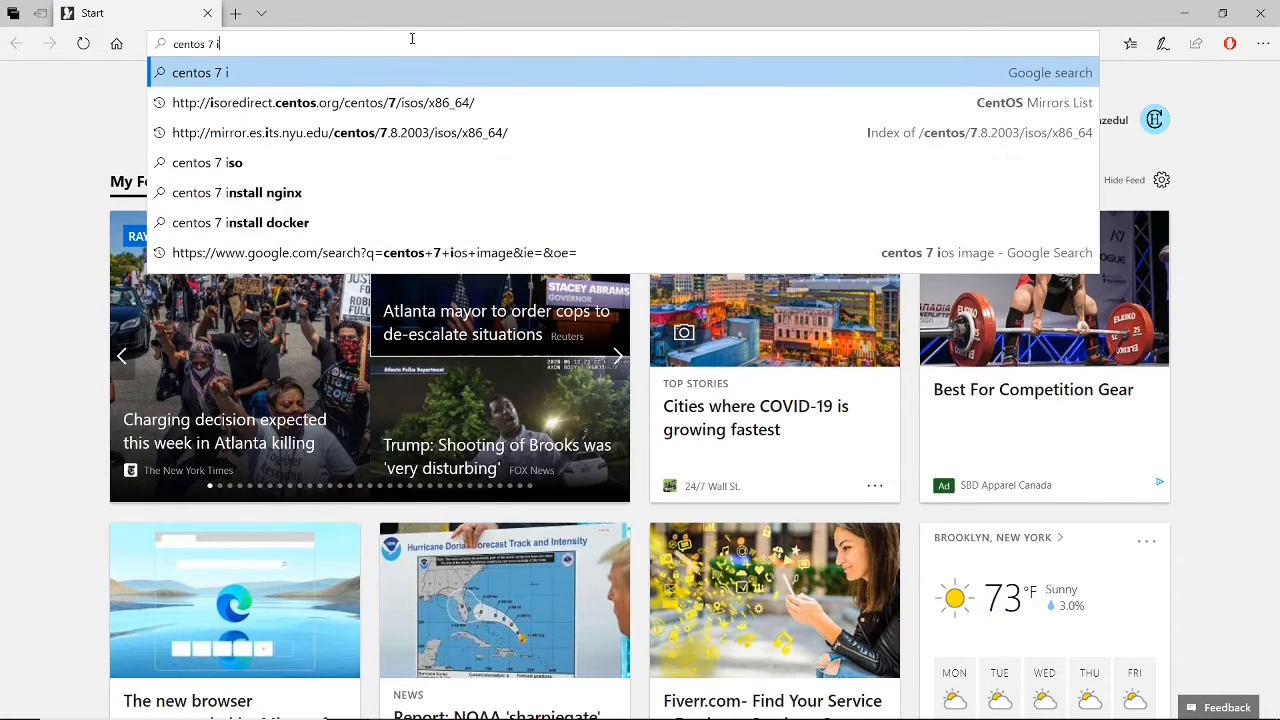
text(e)
key(Return)
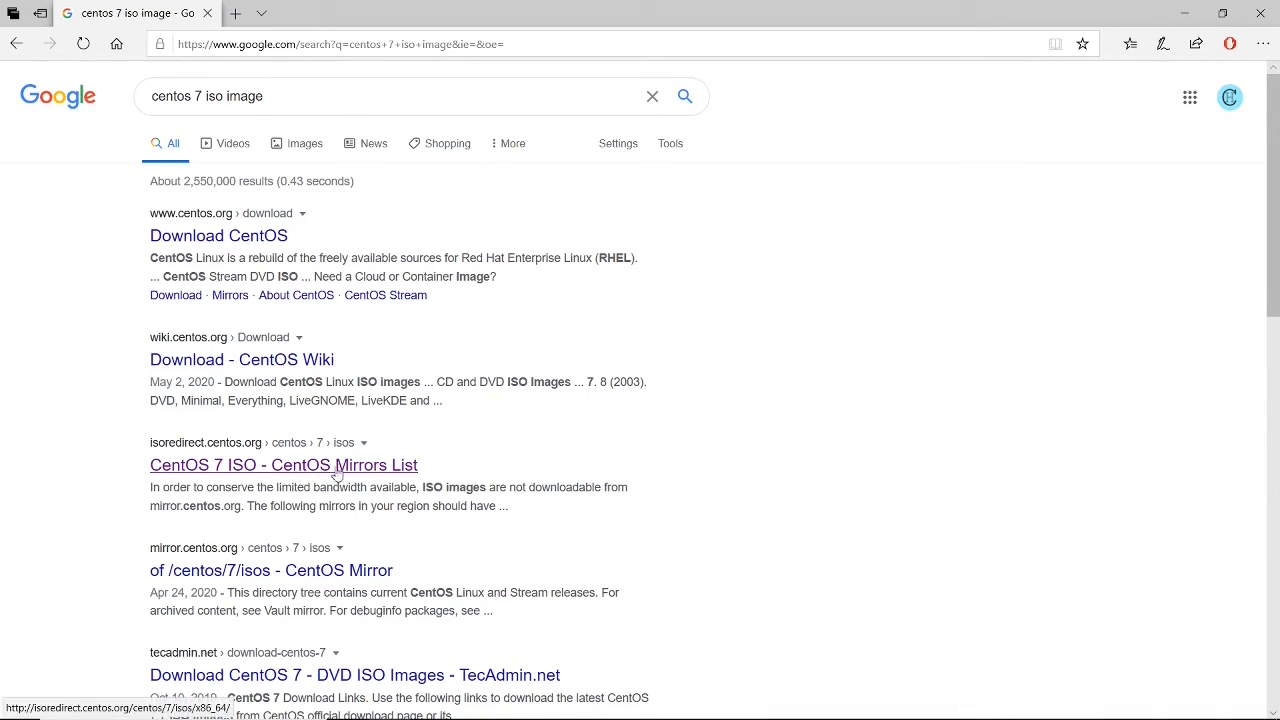
View the CentOS 7 x86_64 ISO index on the mirror.es.its.nyu.edu mirror, then return to VirtualBox.
click(340, 473)
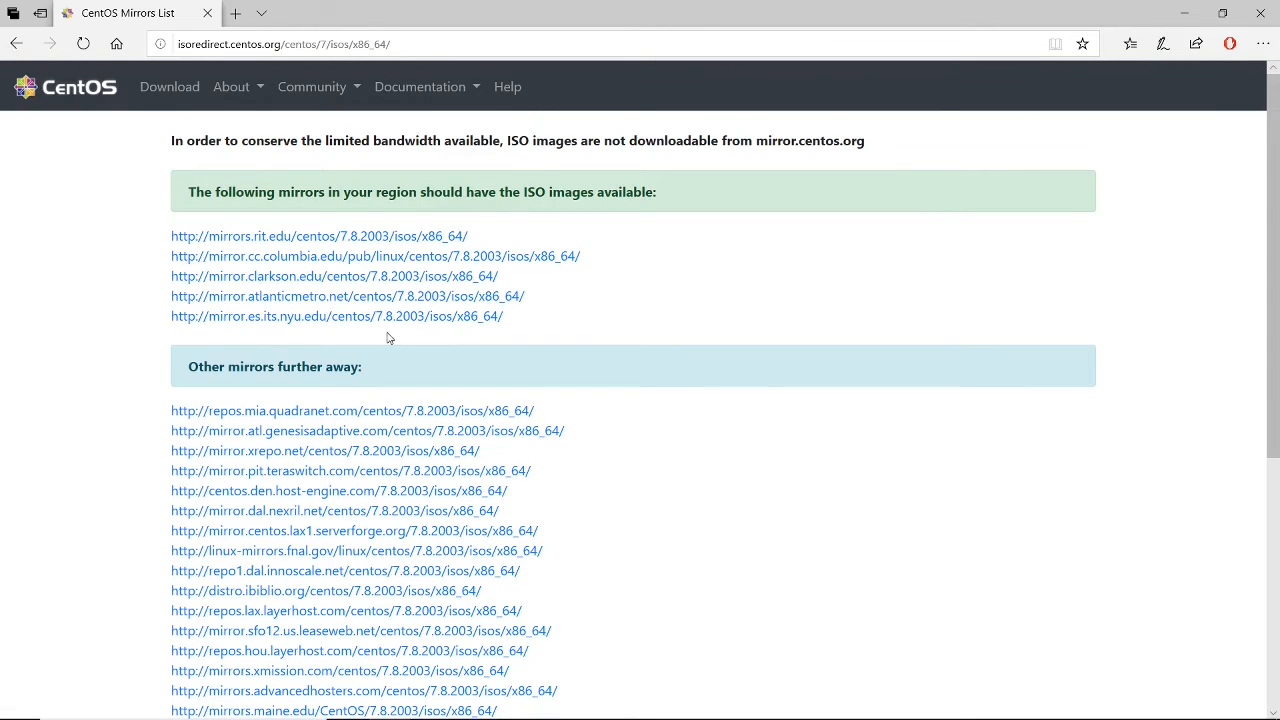
click(331, 317)
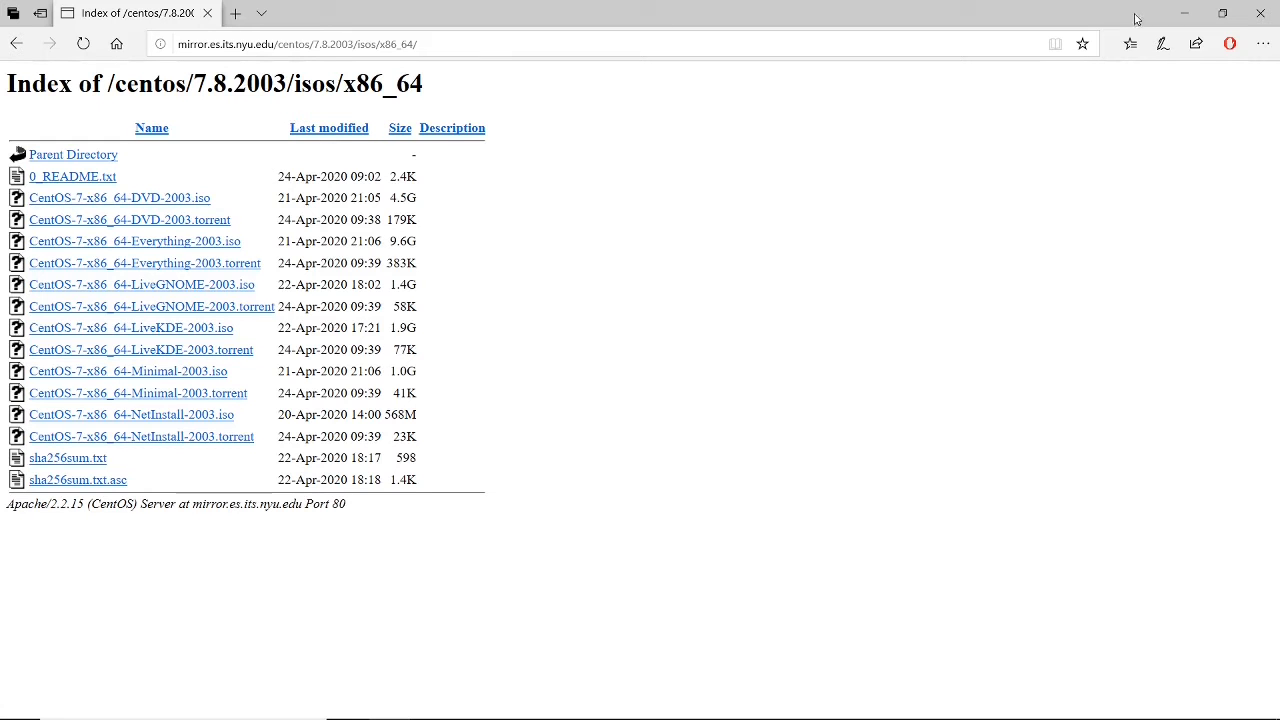
click(1186, 12)
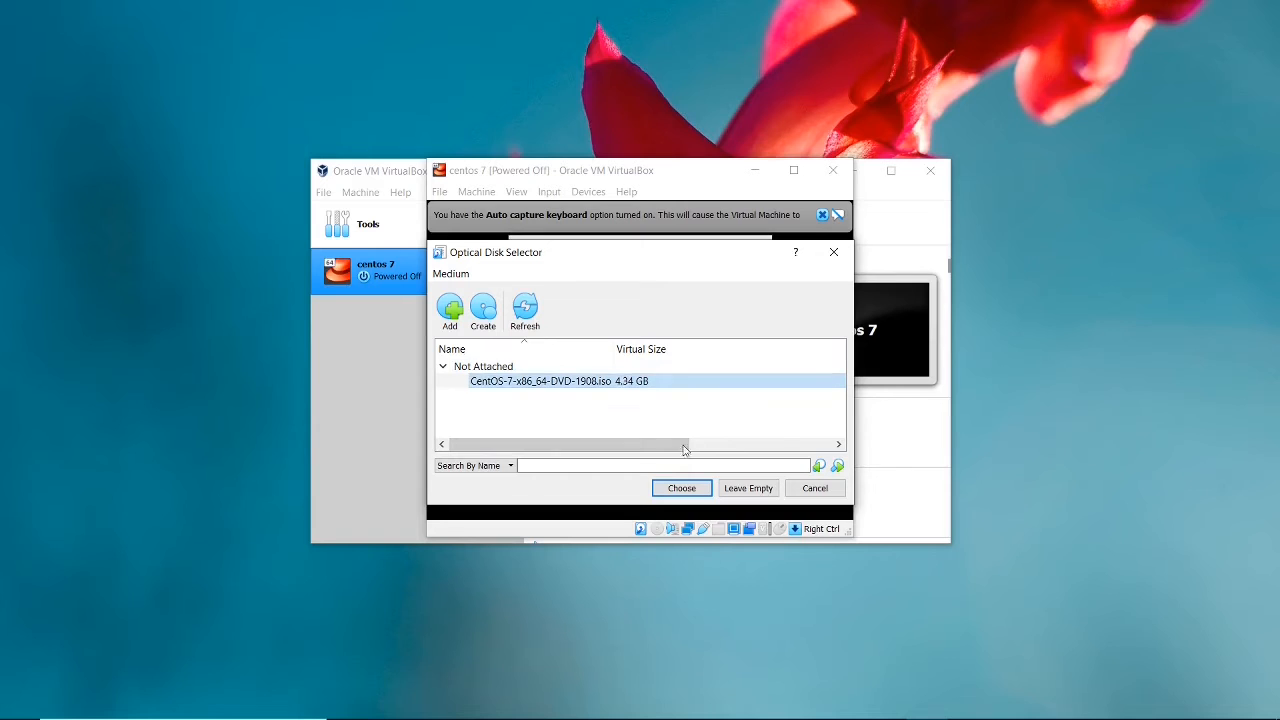
Choose CentOS-7-x86_64-DVD-1908.iso as the start-up disk and boot the centos 7 machine from it.
drag(685, 446, 779, 448)
click(687, 489)
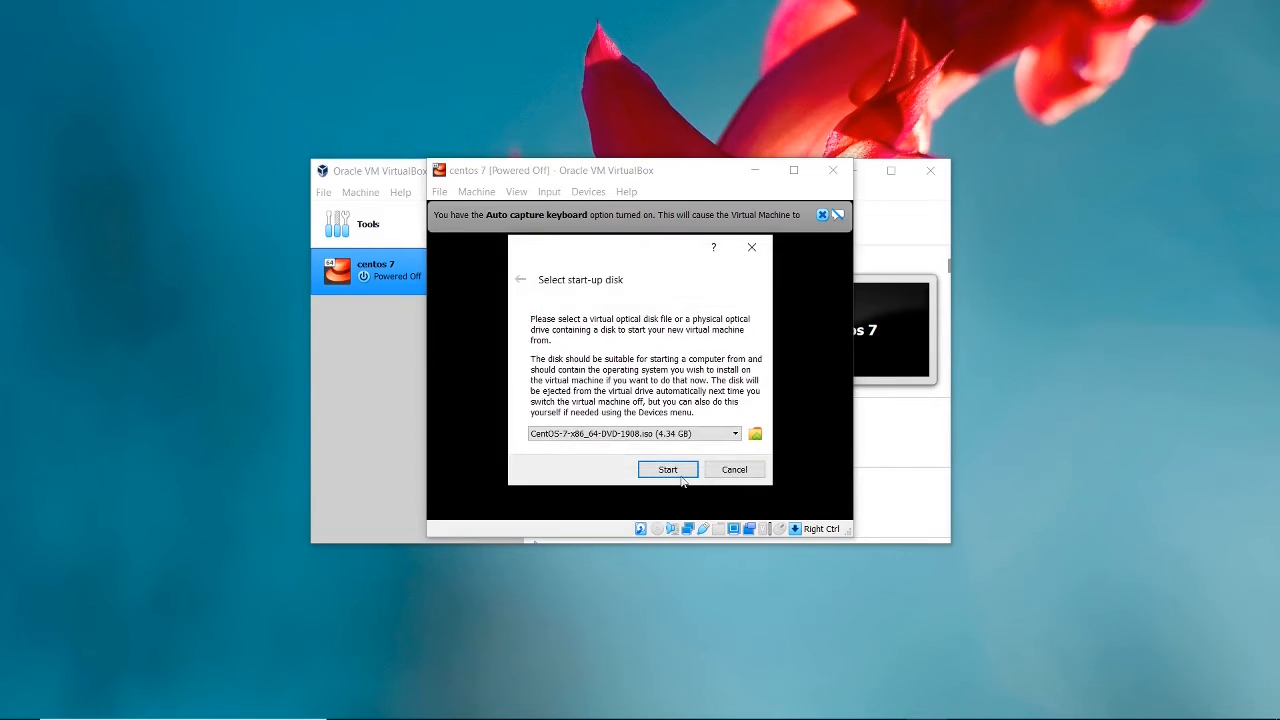
click(668, 470)
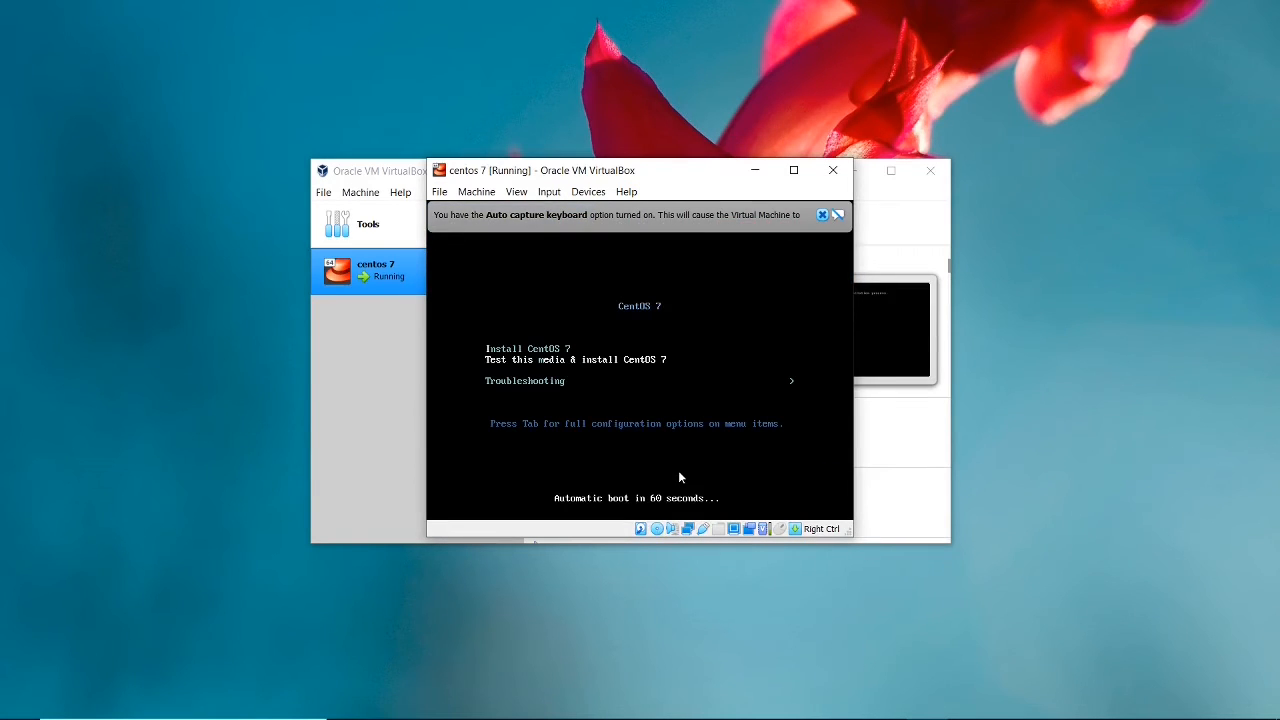
click(678, 472)
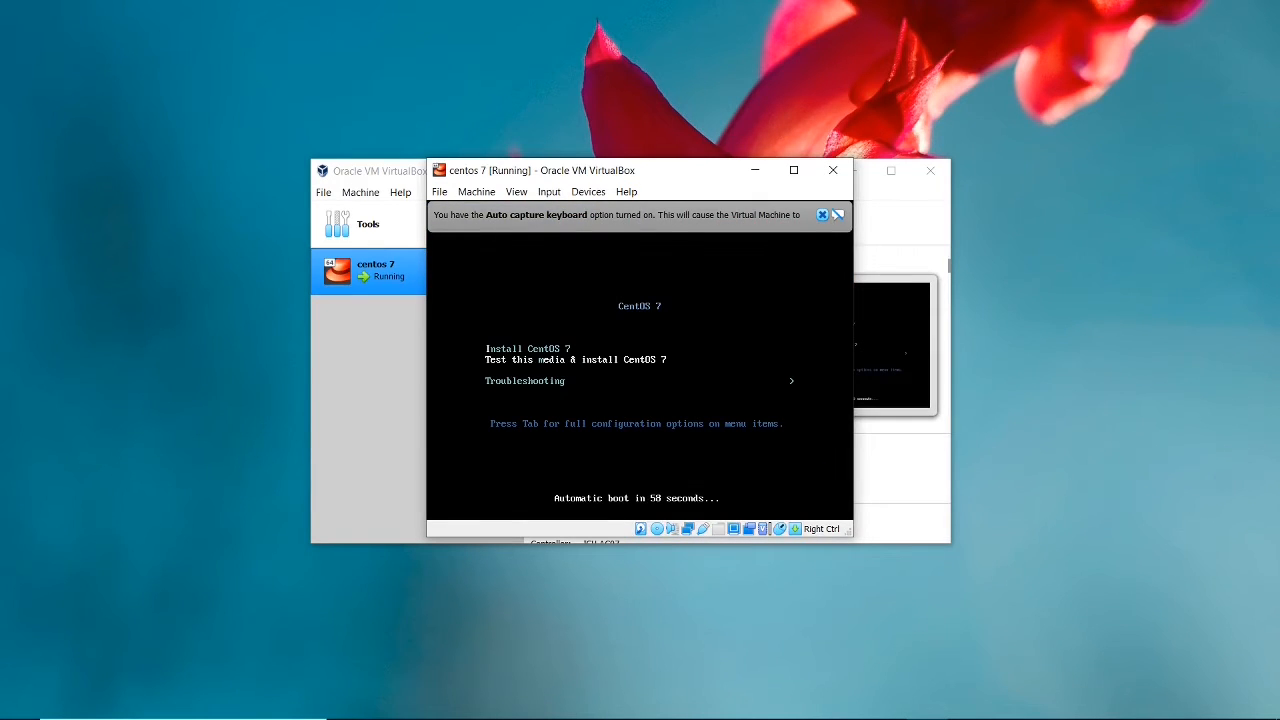
Boot the Install CentOS 7 option and continue with English (United States) as the installation language.
key(Down)
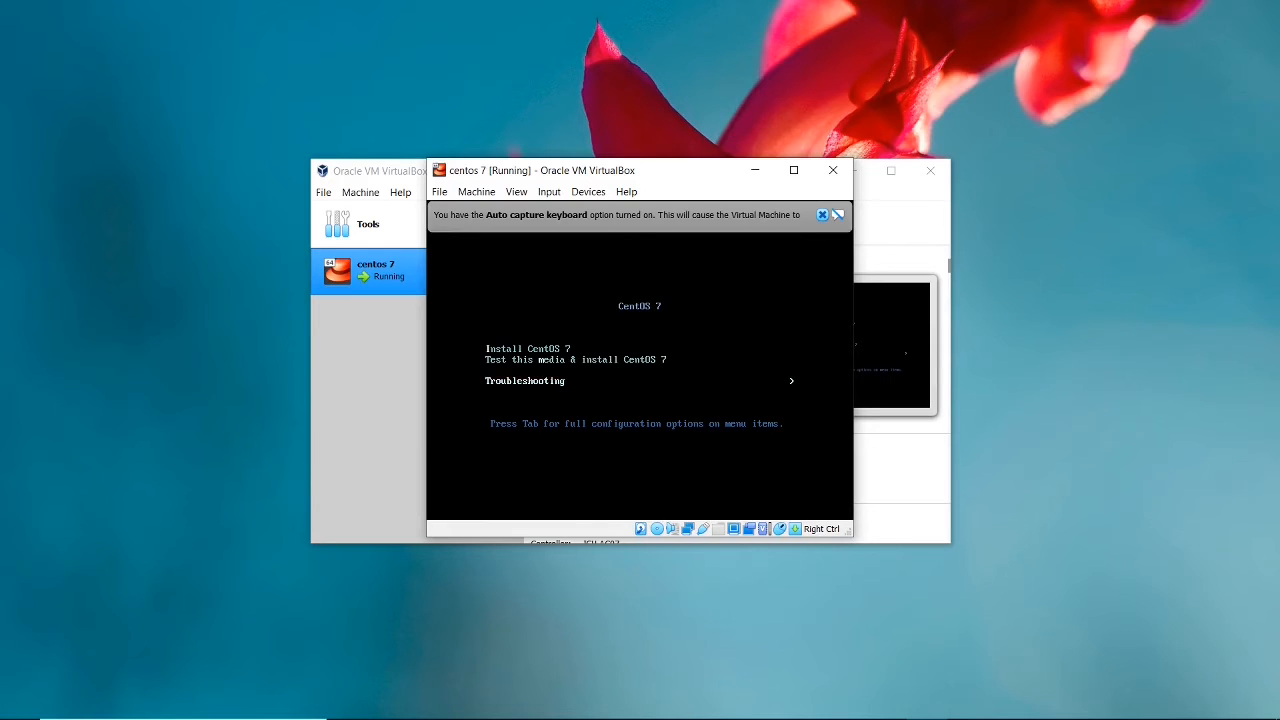
key(Up)
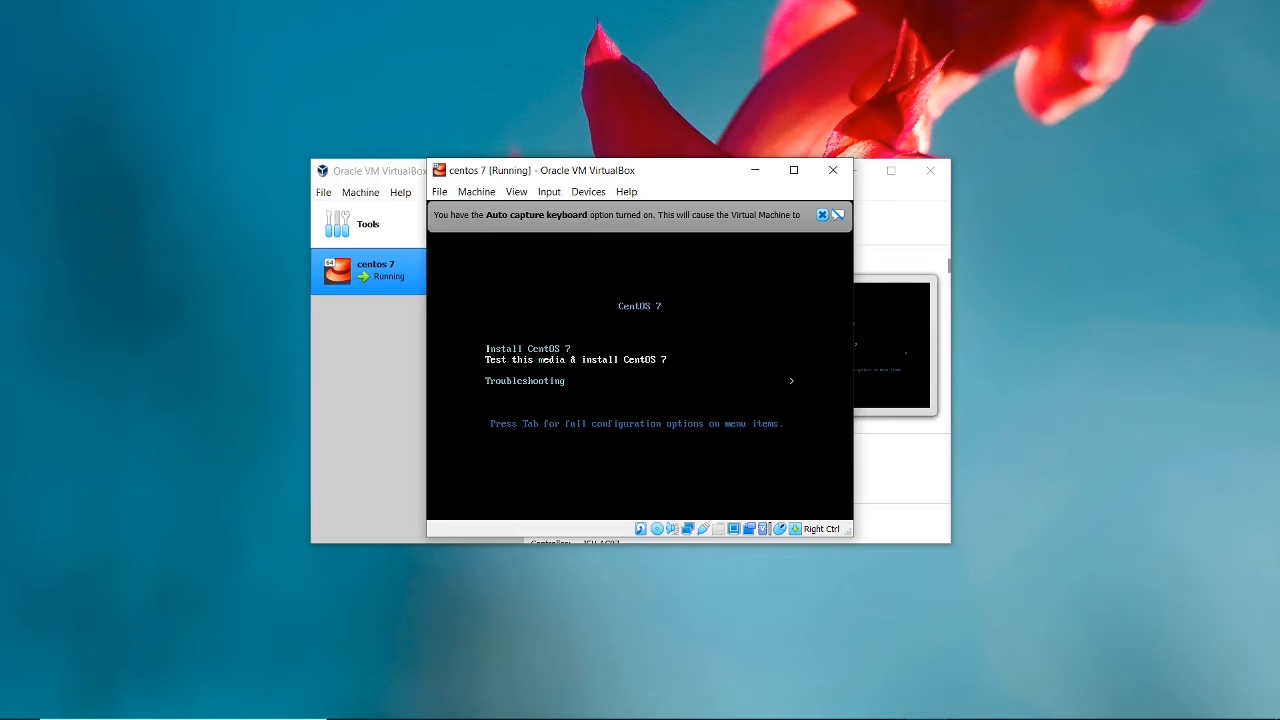
key(Up)
key(Return)
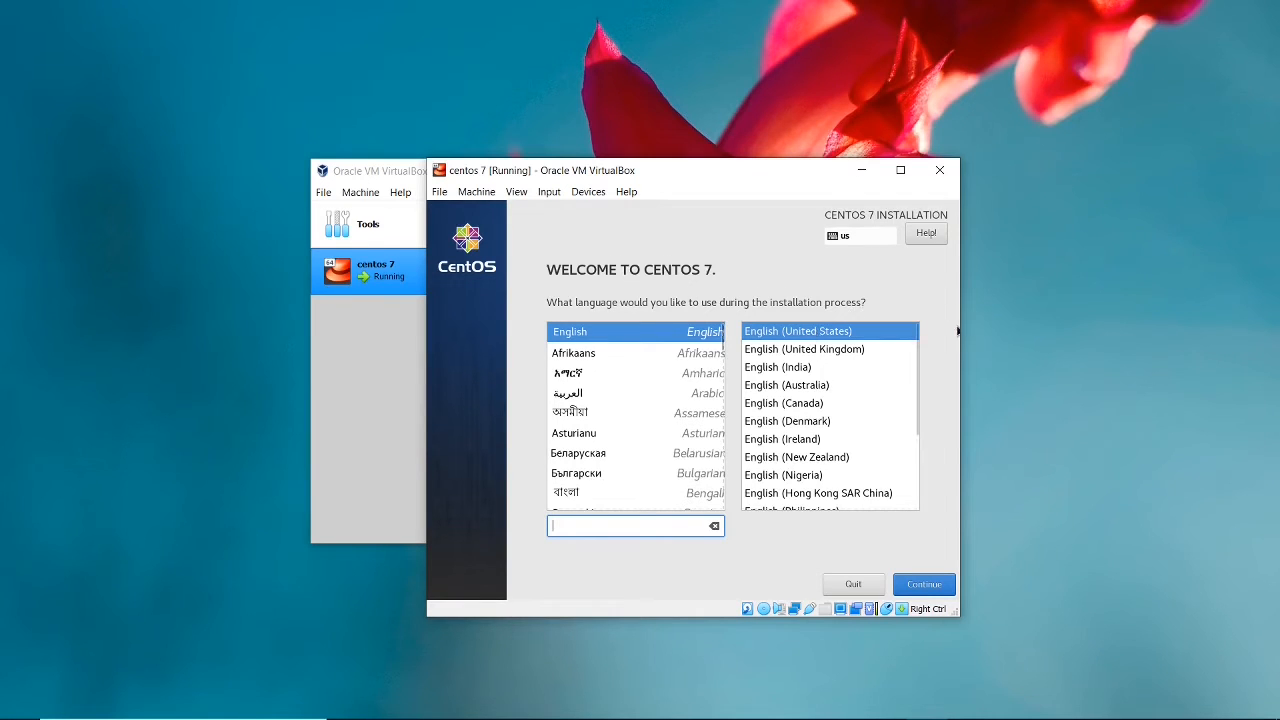
click(912, 589)
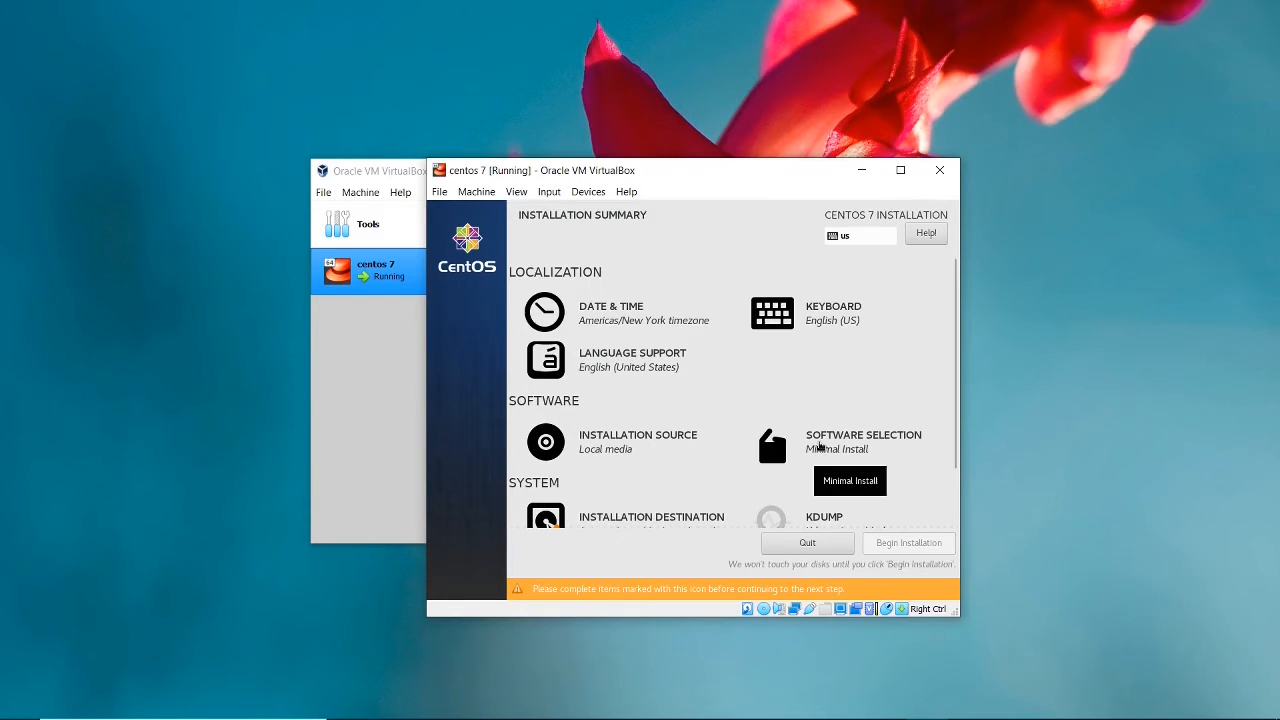
Set the software selection's base environment to GNOME Desktop without add-ons.
click(818, 447)
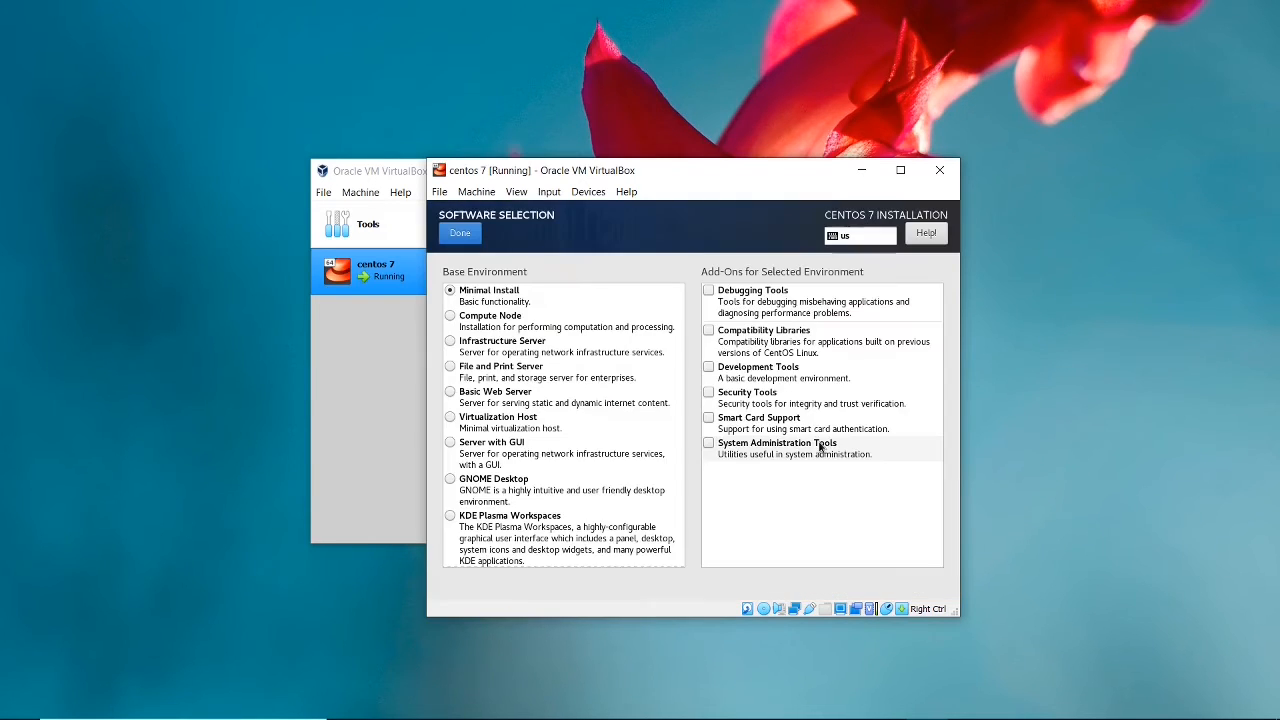
click(475, 484)
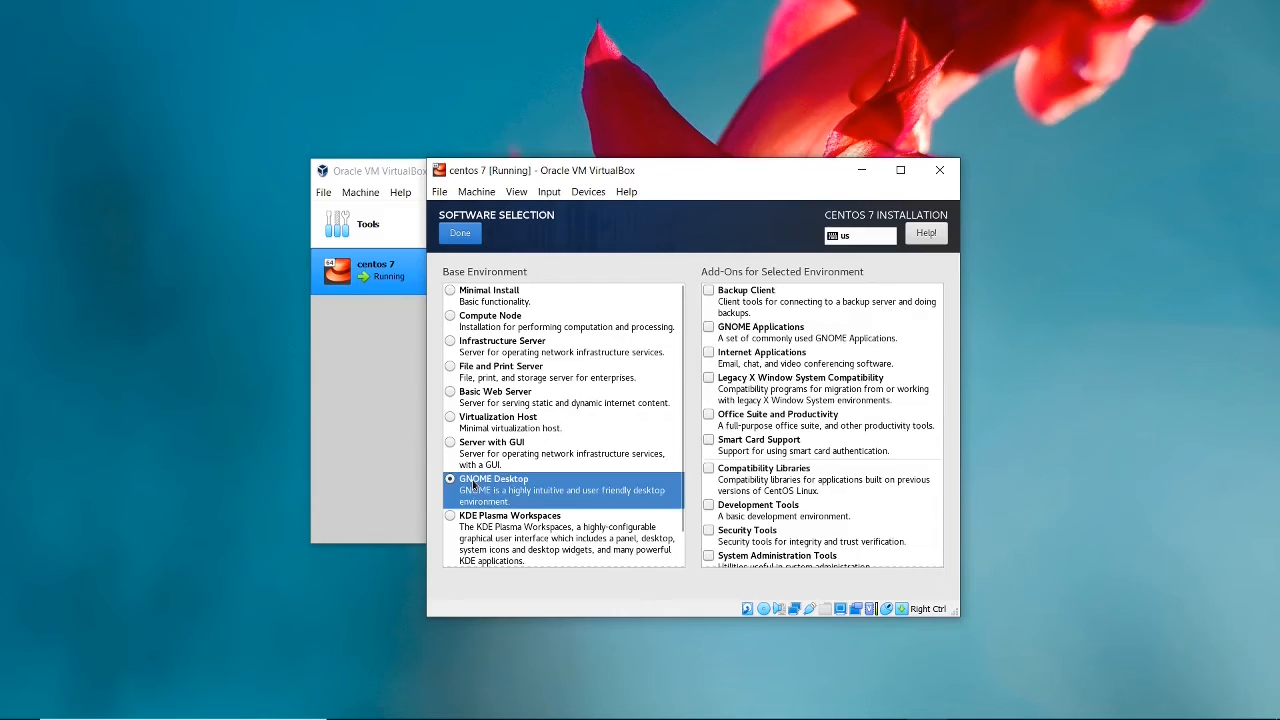
click(465, 236)
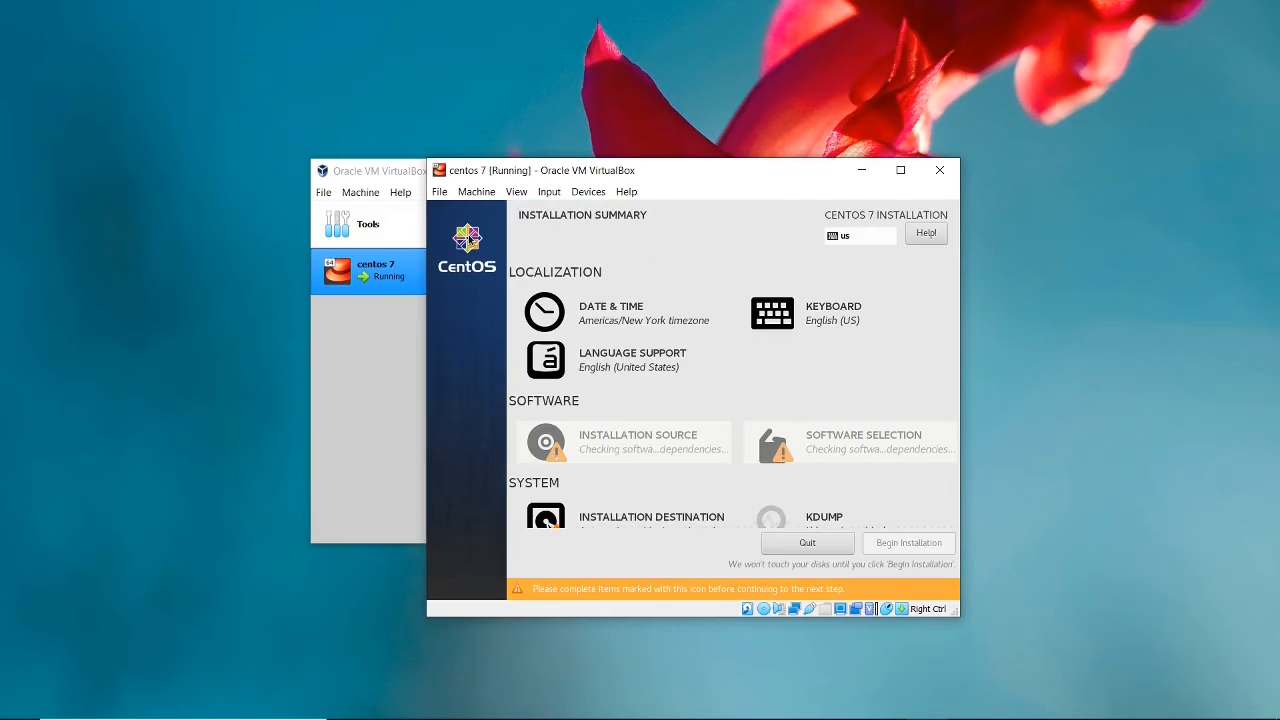
Toggle the ATA VBOX HARDDISK selection in the installation destination settings and return to the installation summary.
scroll(737, 431, down, 2)
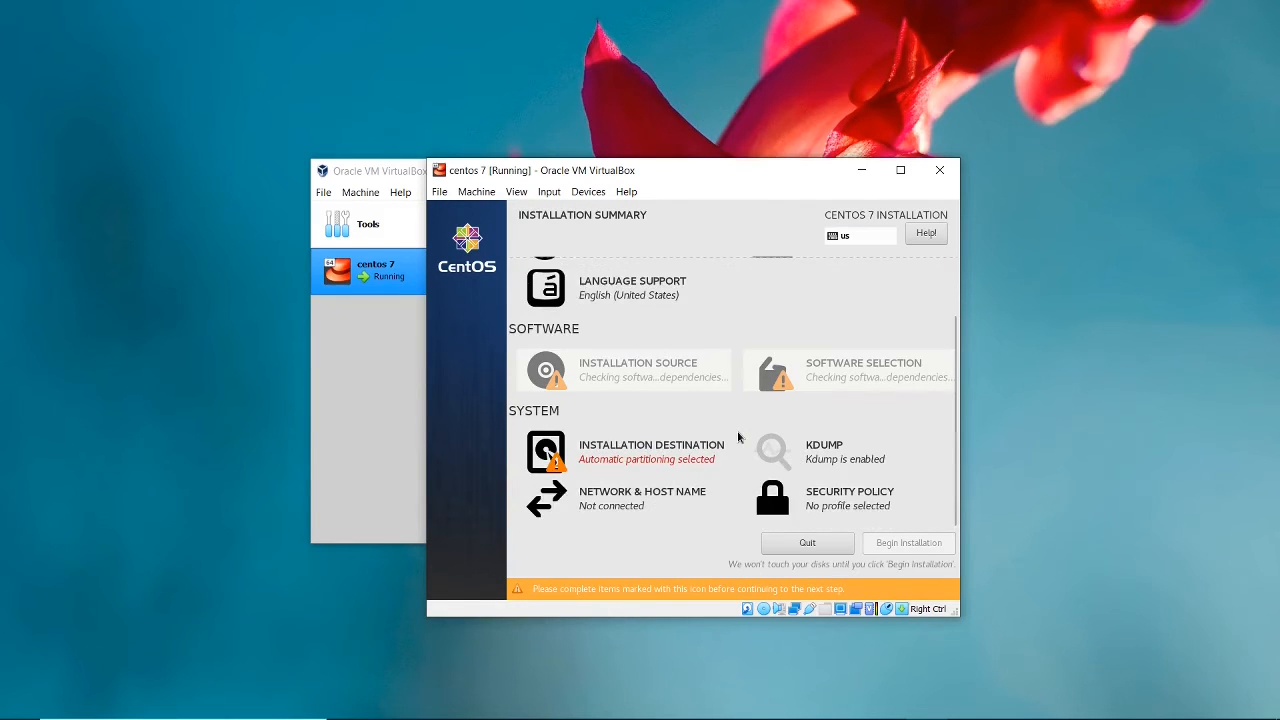
click(649, 456)
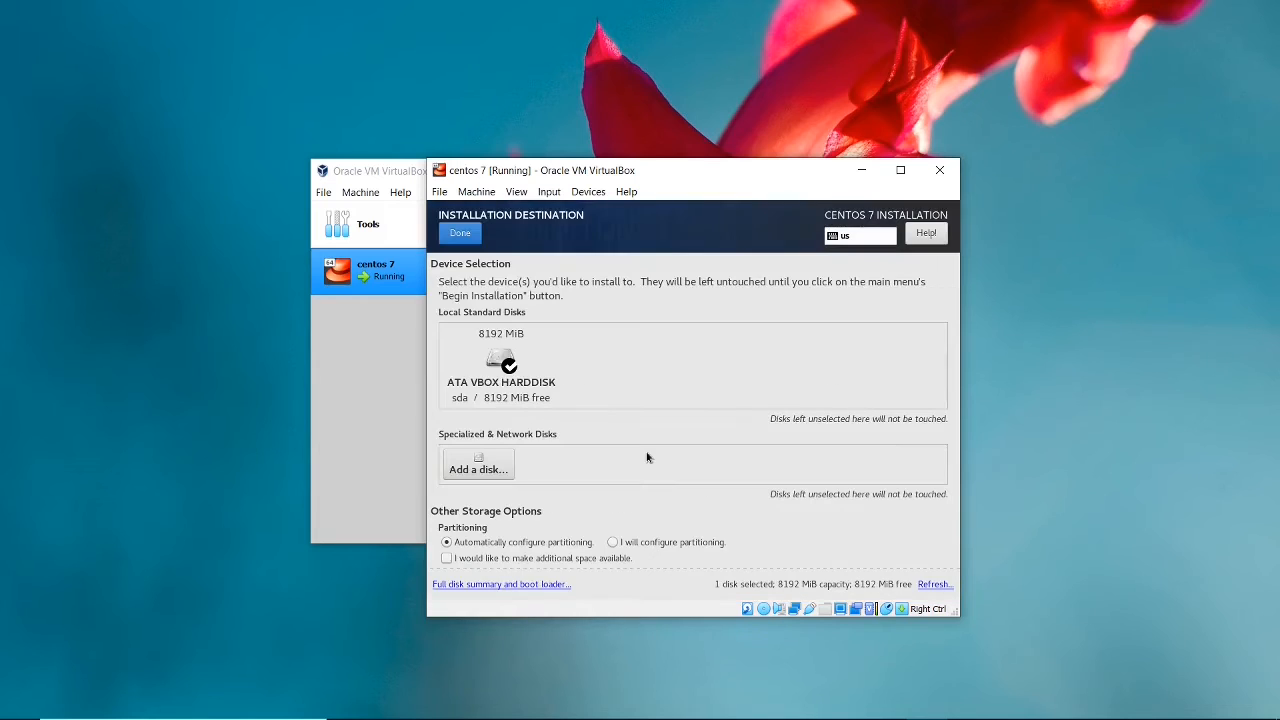
click(503, 360)
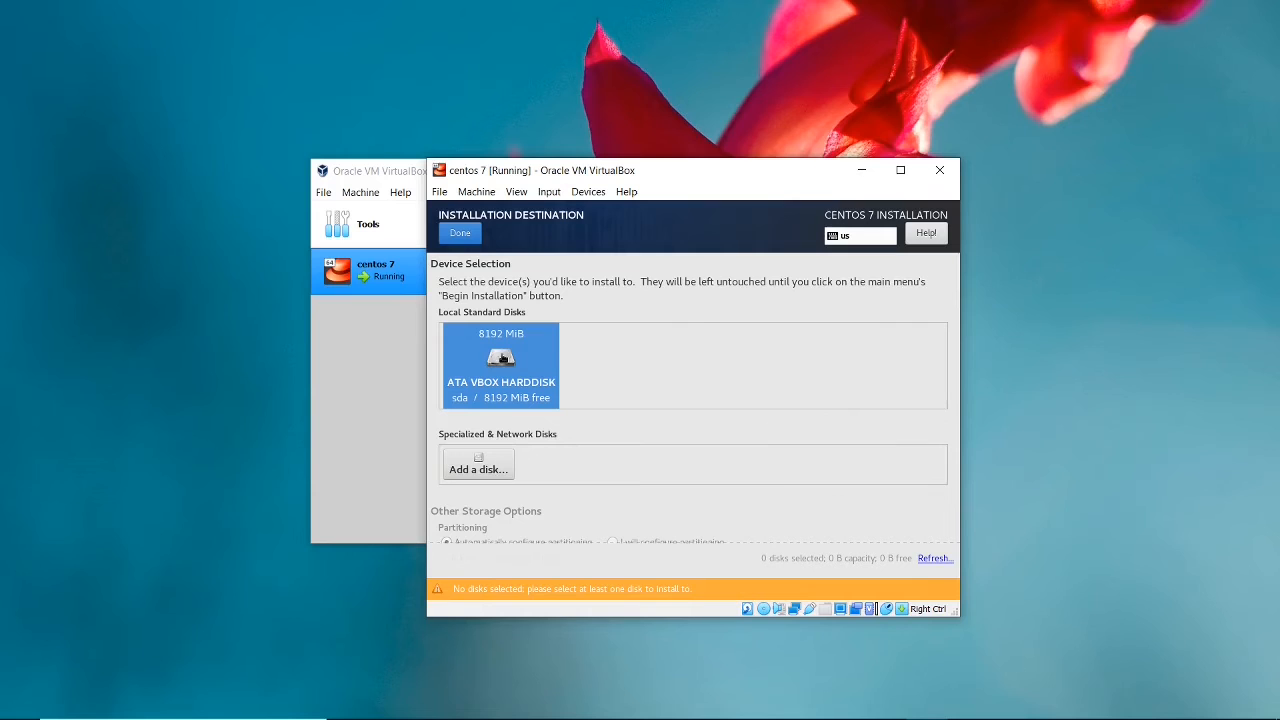
click(461, 235)
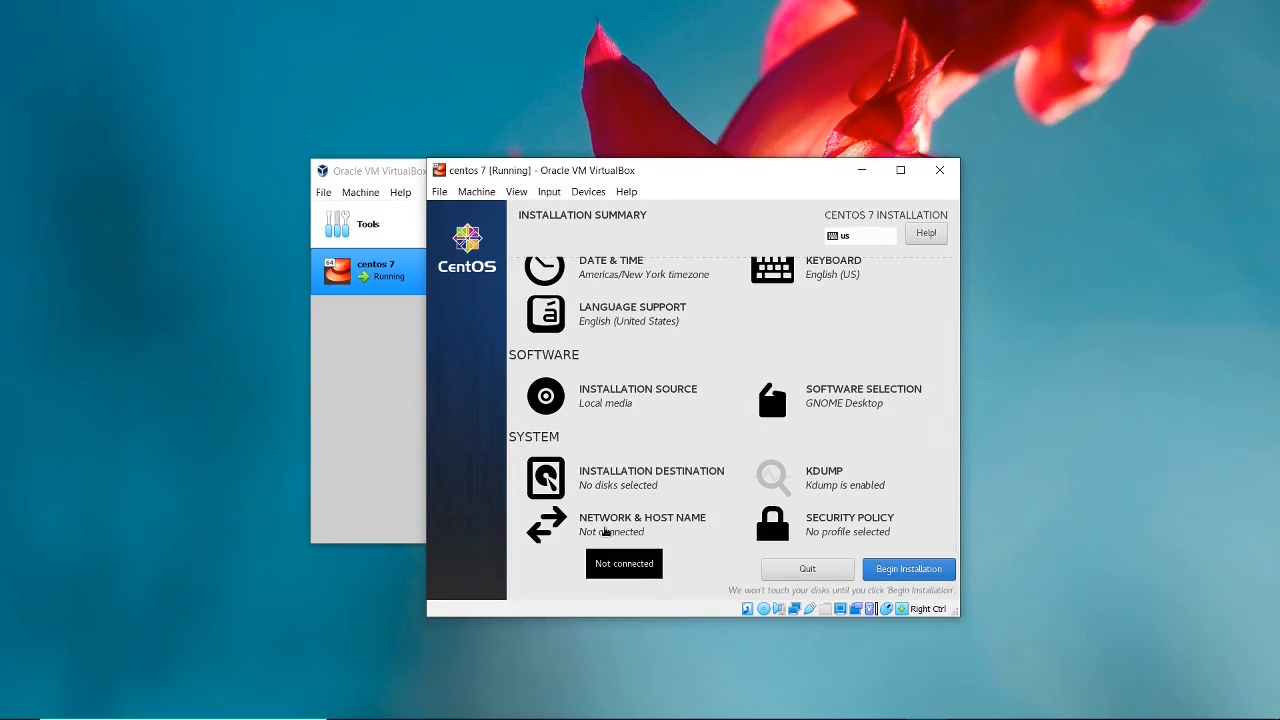
Turn on the Ethernet (enp0s3) connection and set the host name to centos7.
click(605, 532)
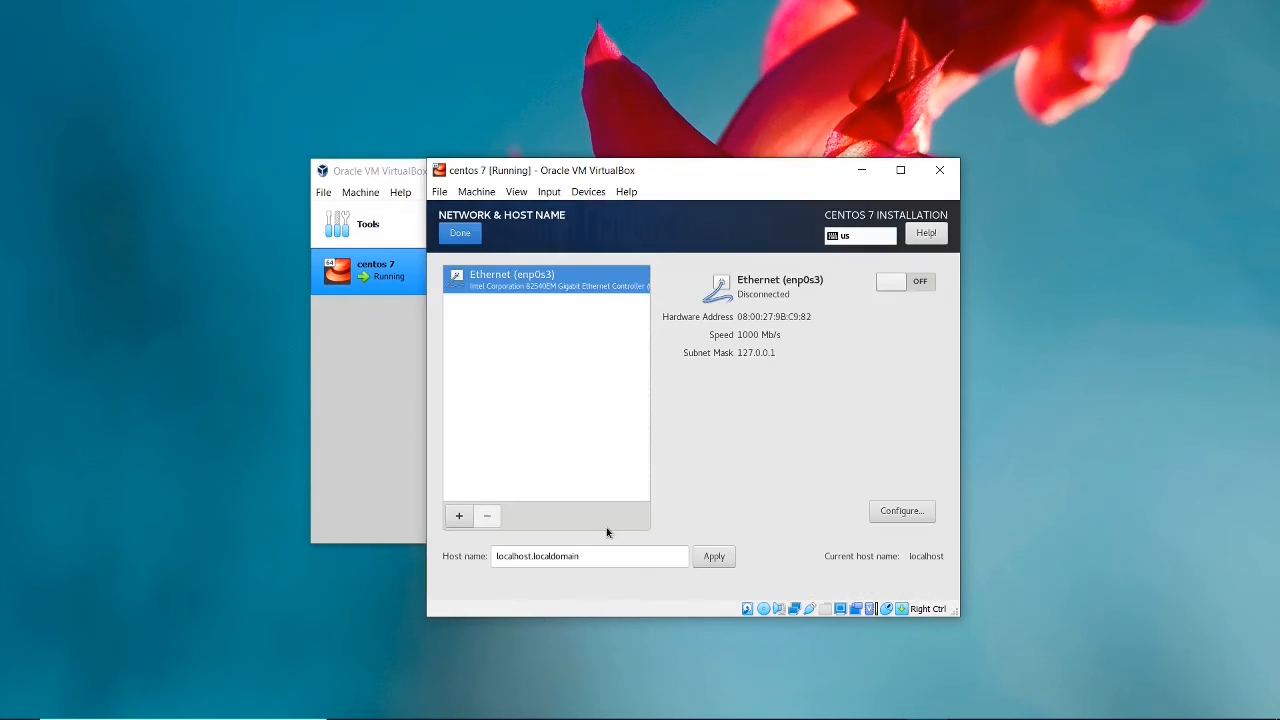
click(888, 284)
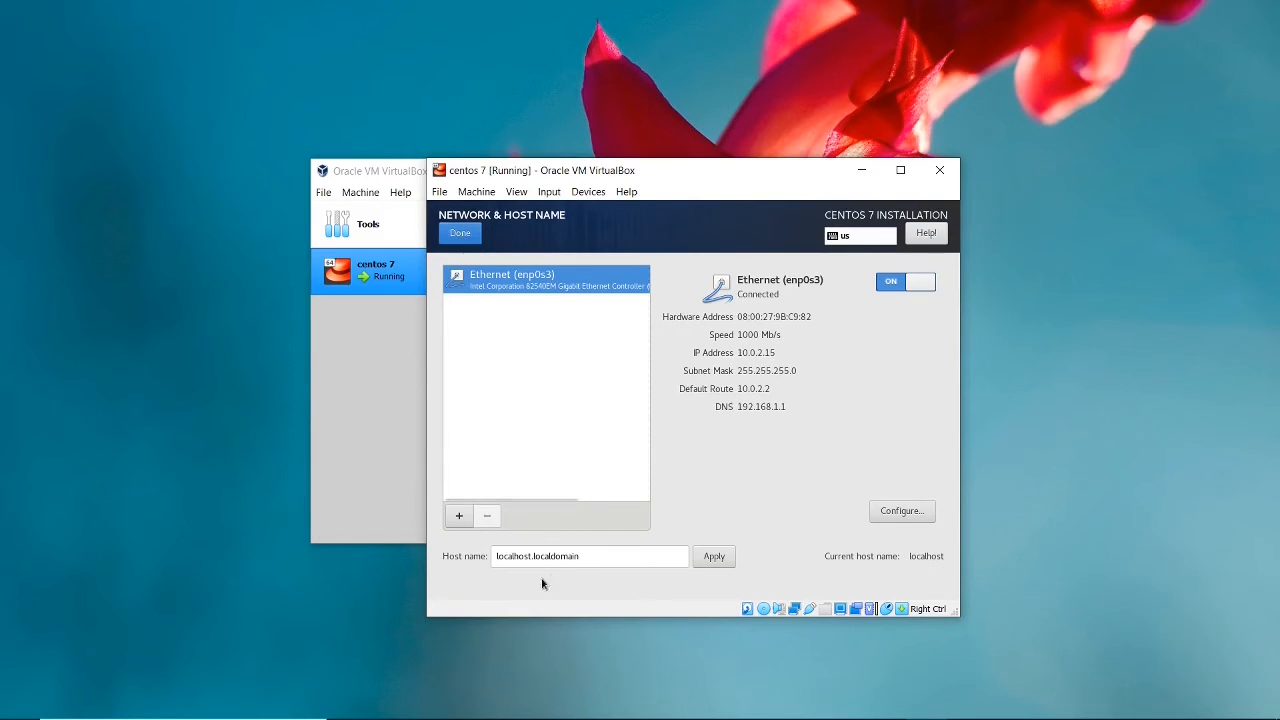
drag(594, 560, 428, 548)
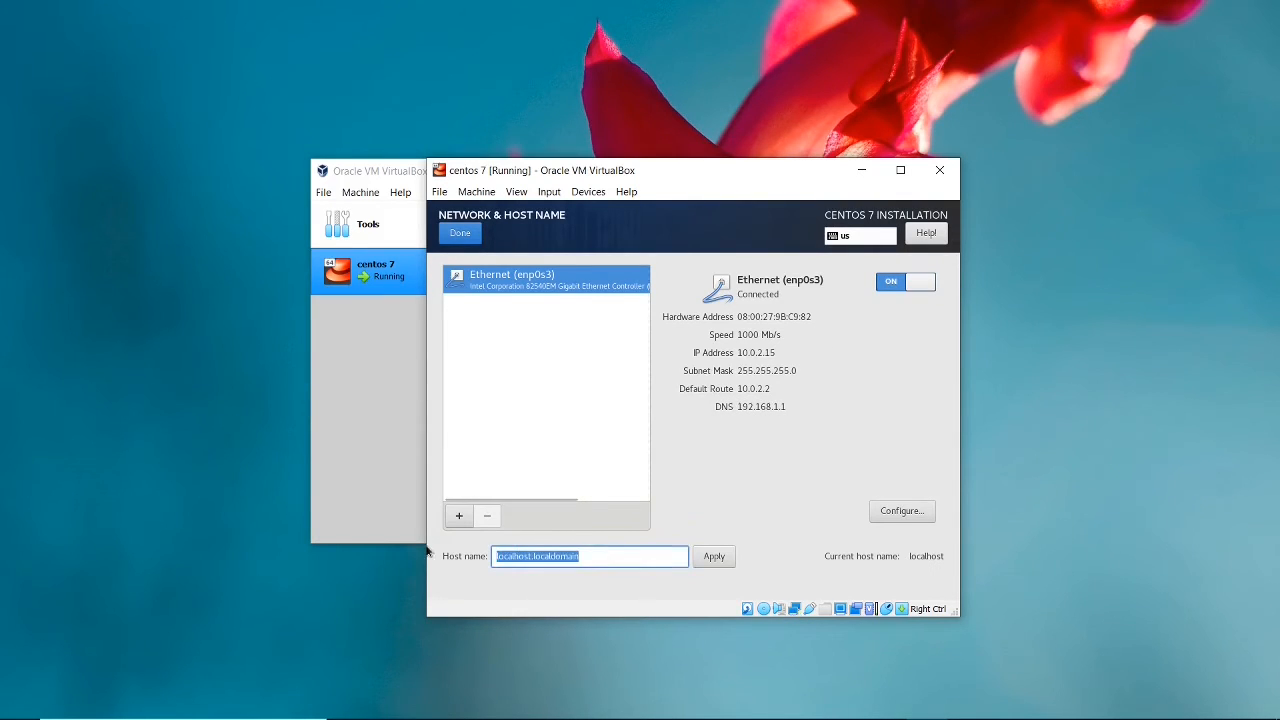
text(centos7)
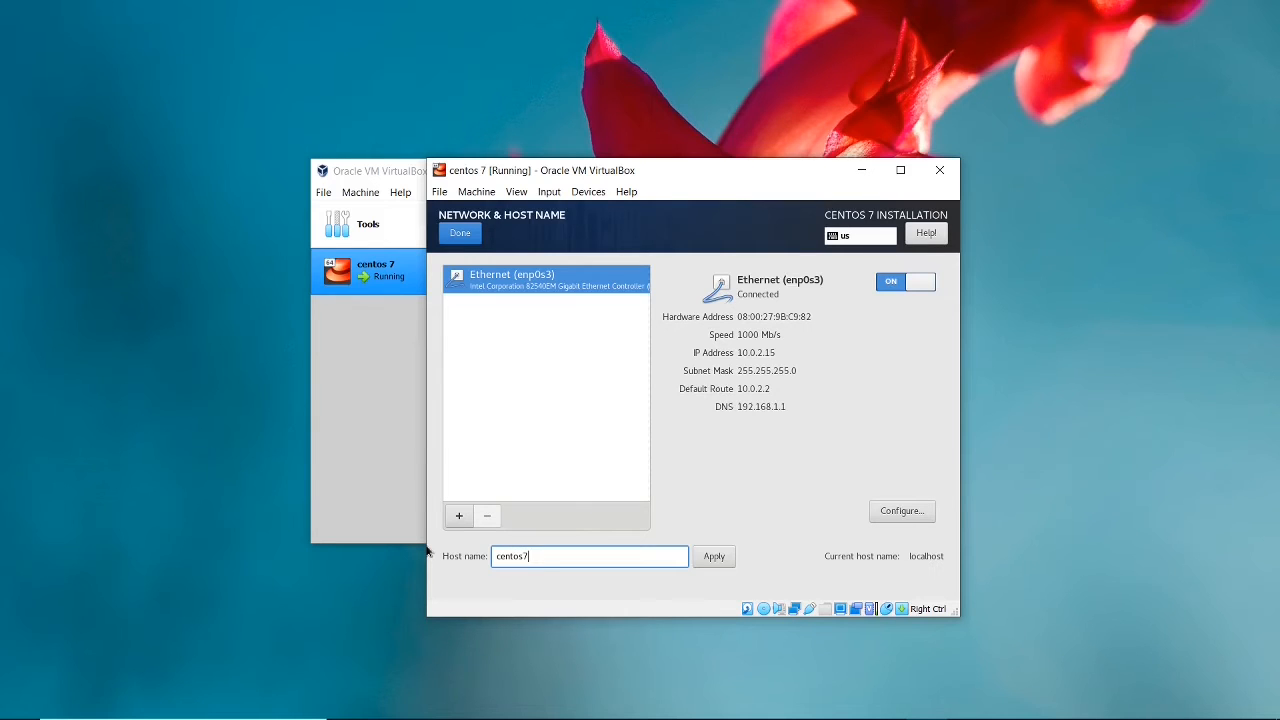
click(470, 234)
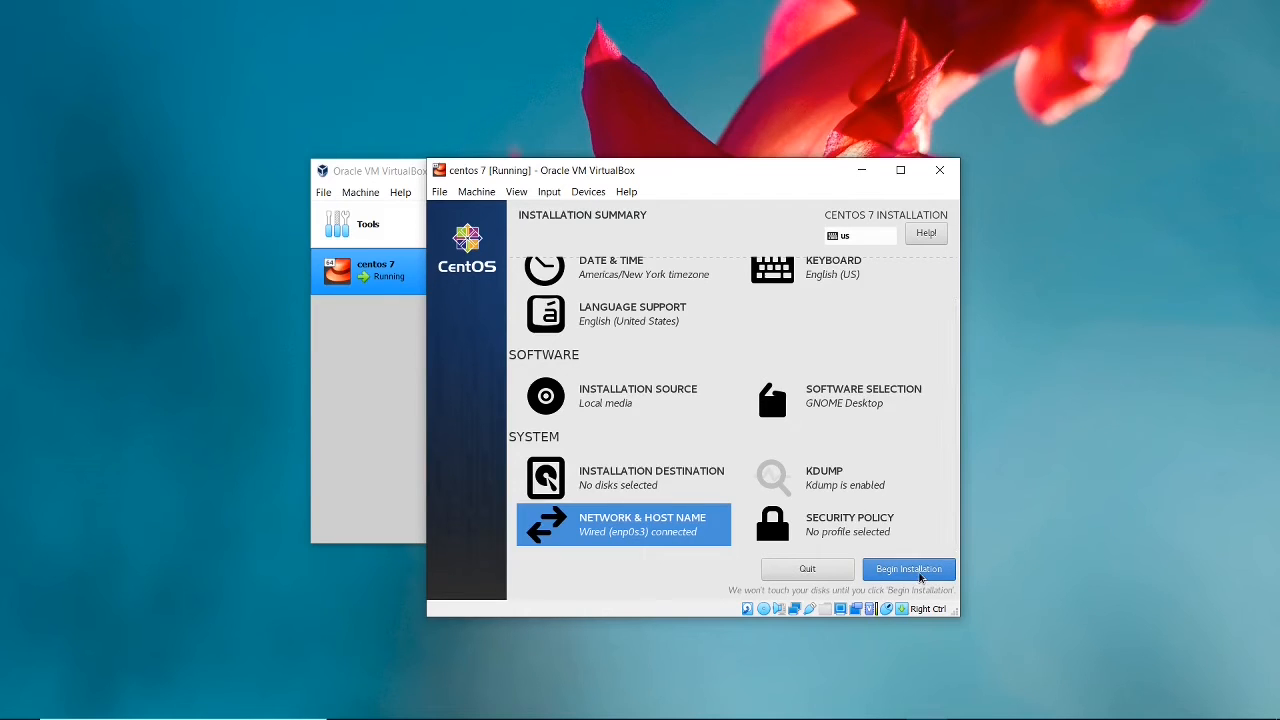
Begin the installation and set the root password, entering it again to confirm and accepting it despite its weakness.
click(919, 577)
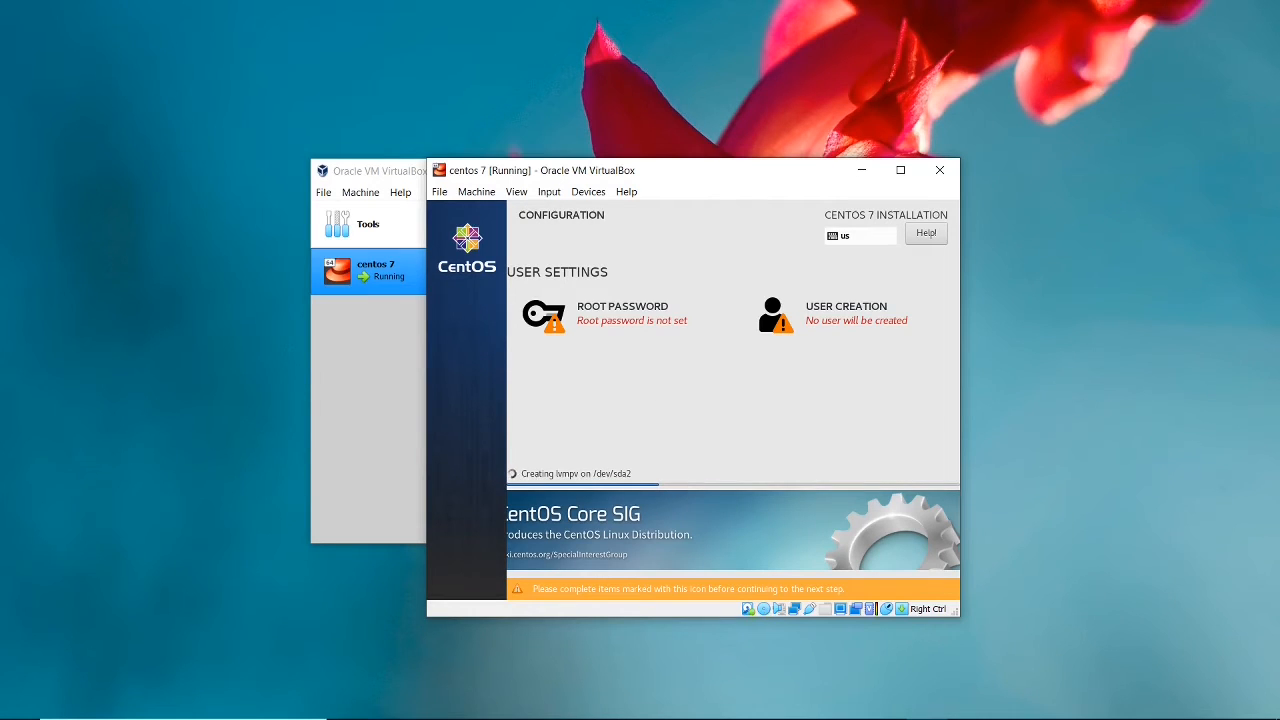
click(601, 313)
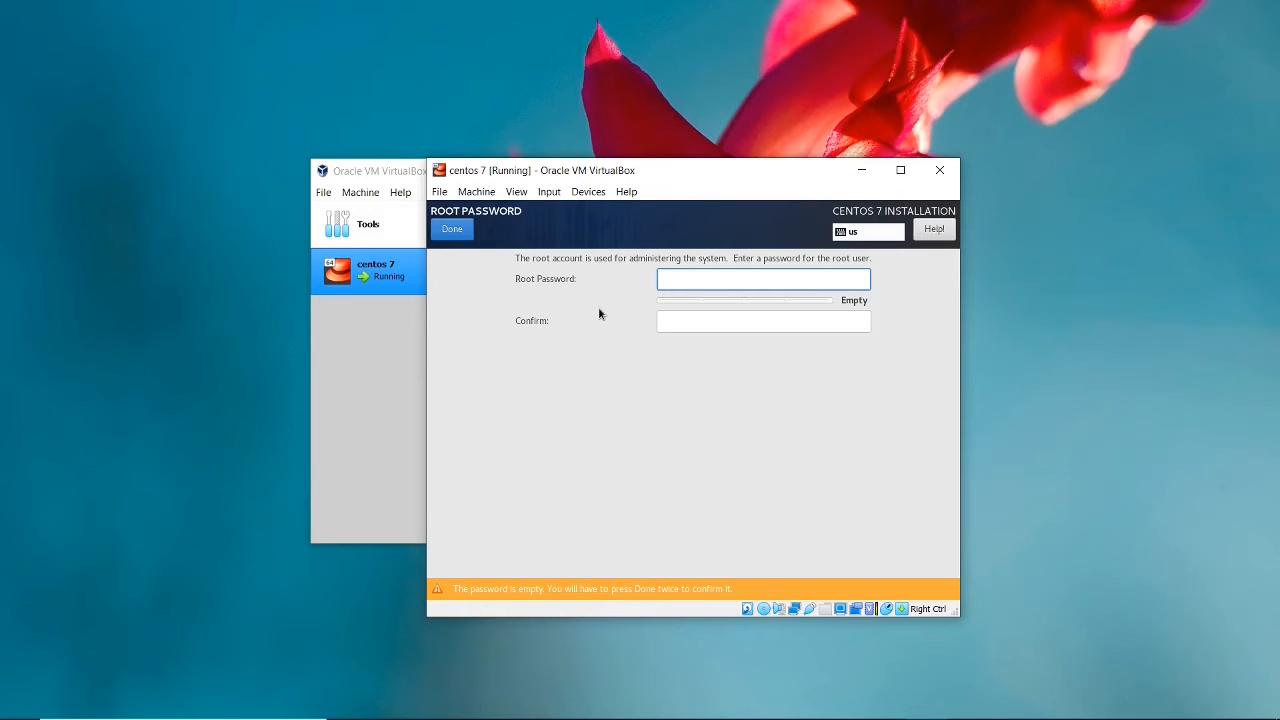
text(********)
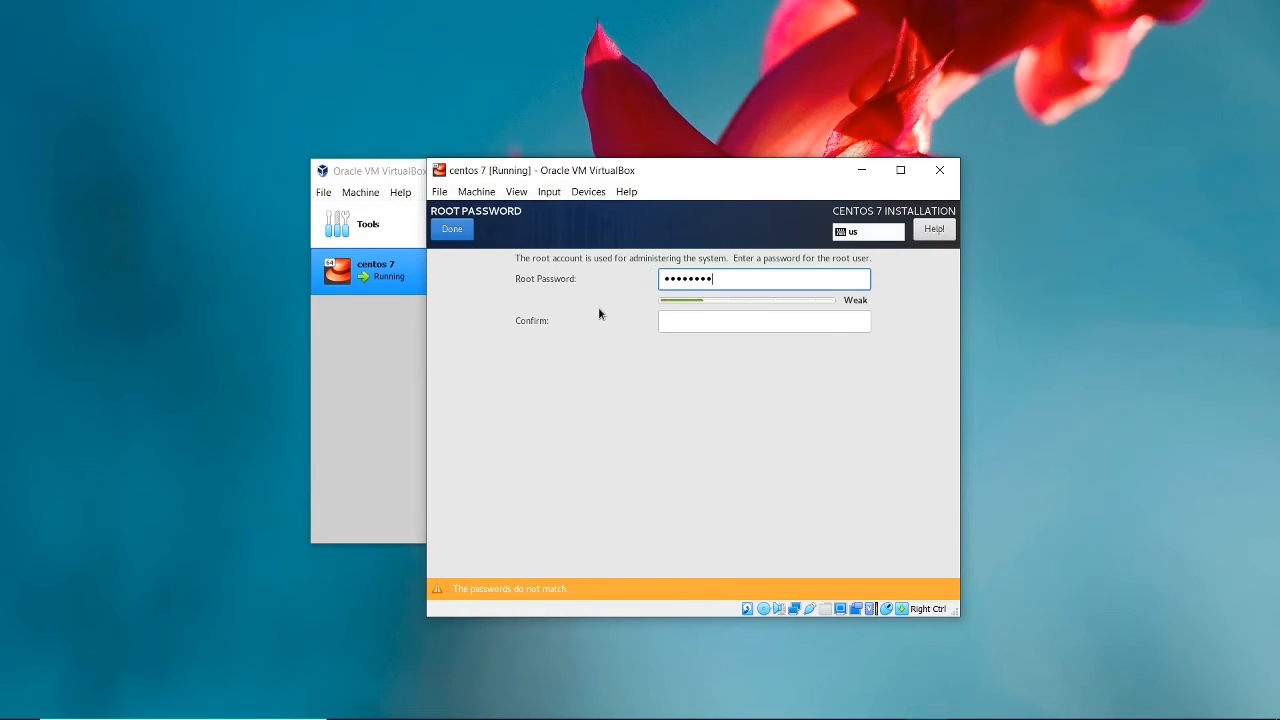
click(744, 323)
text(*****)
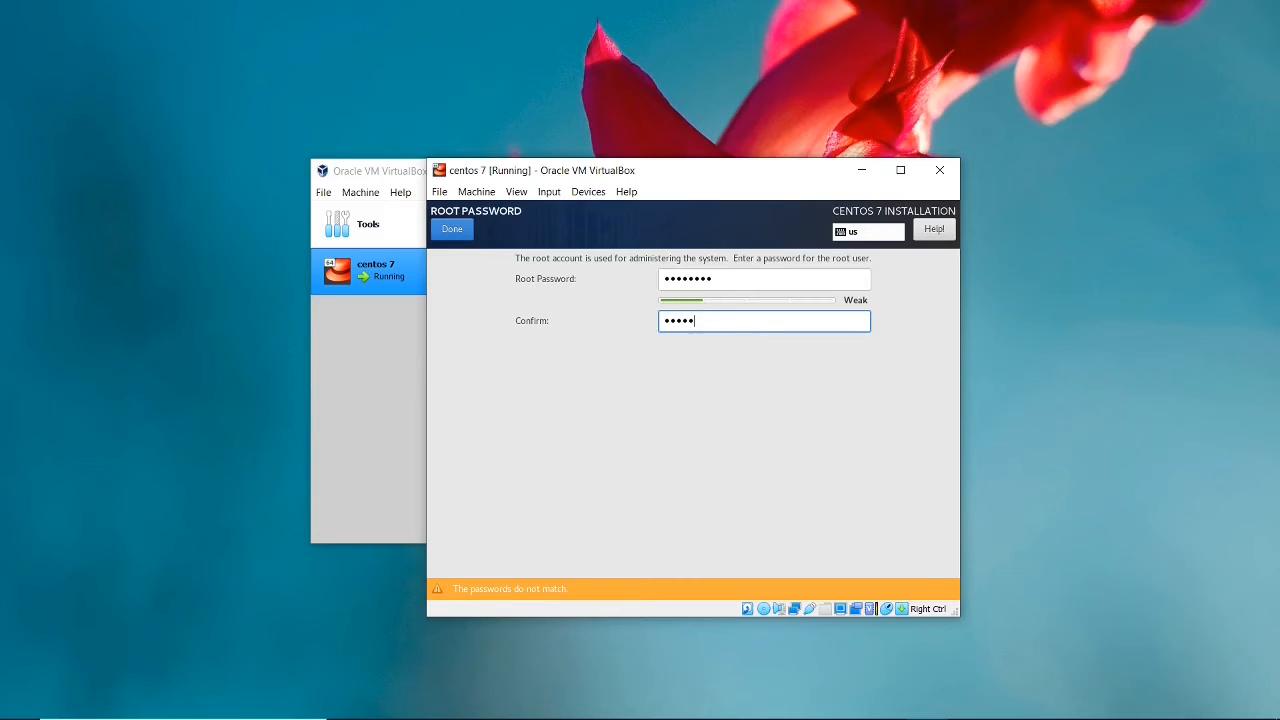
text(***)
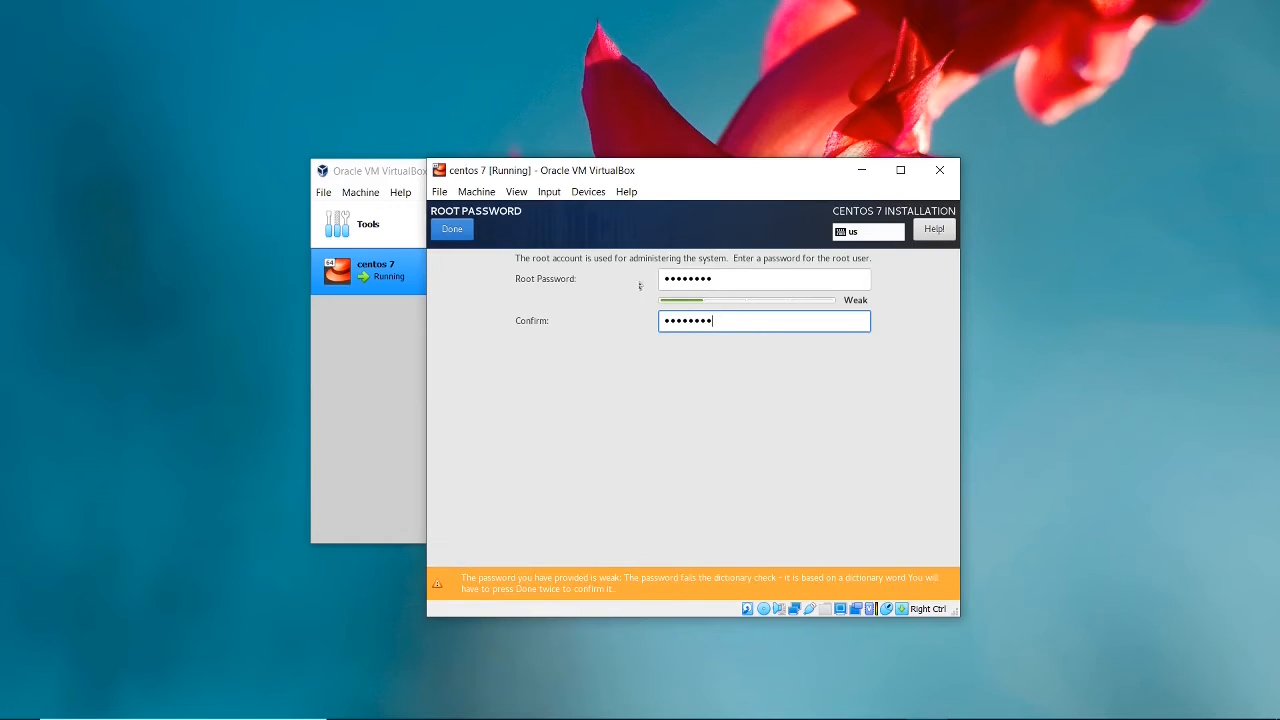
click(455, 232)
click(459, 236)
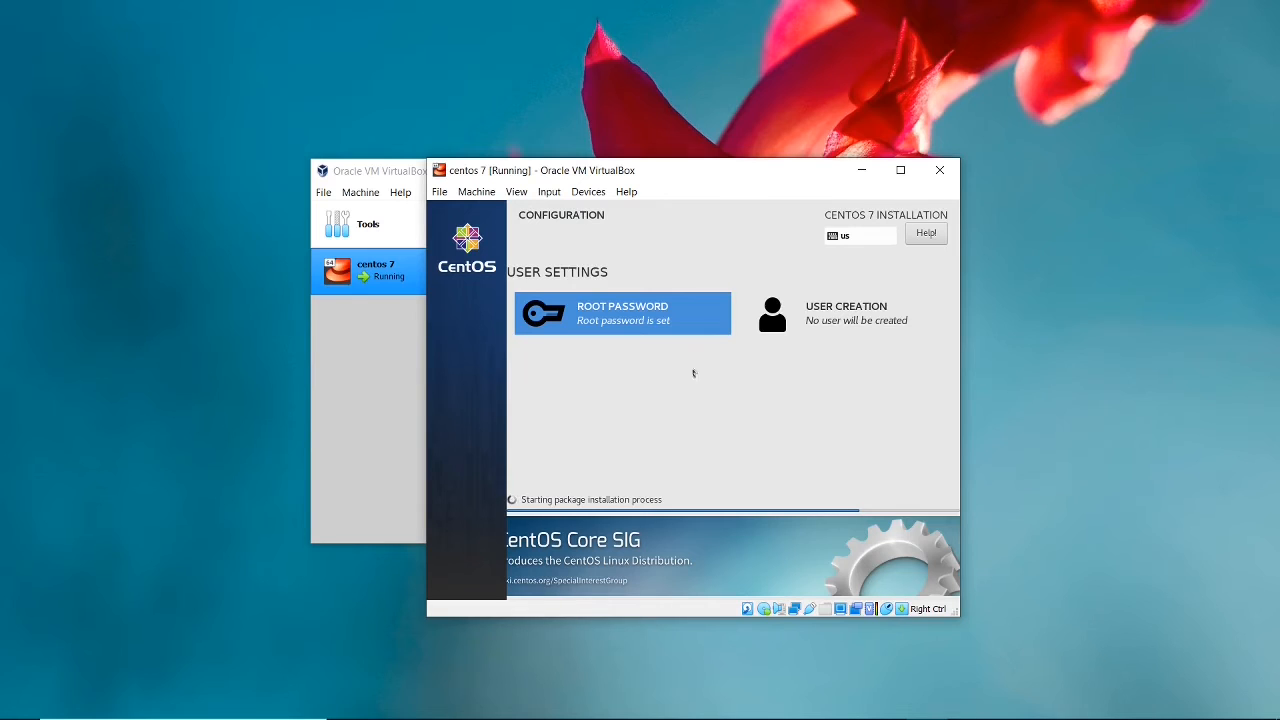
Create an administrator account by entering the user's full name, the account password and its confirmation, accepting the weak password.
click(872, 316)
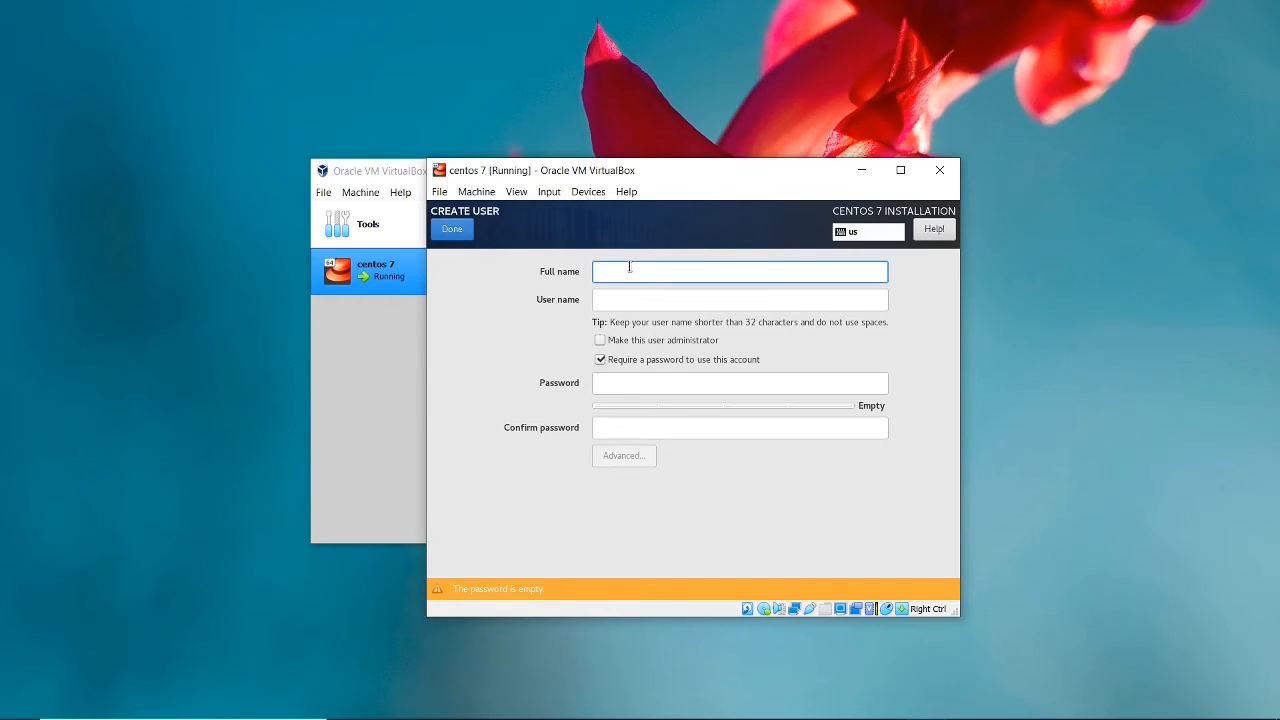
text(john)
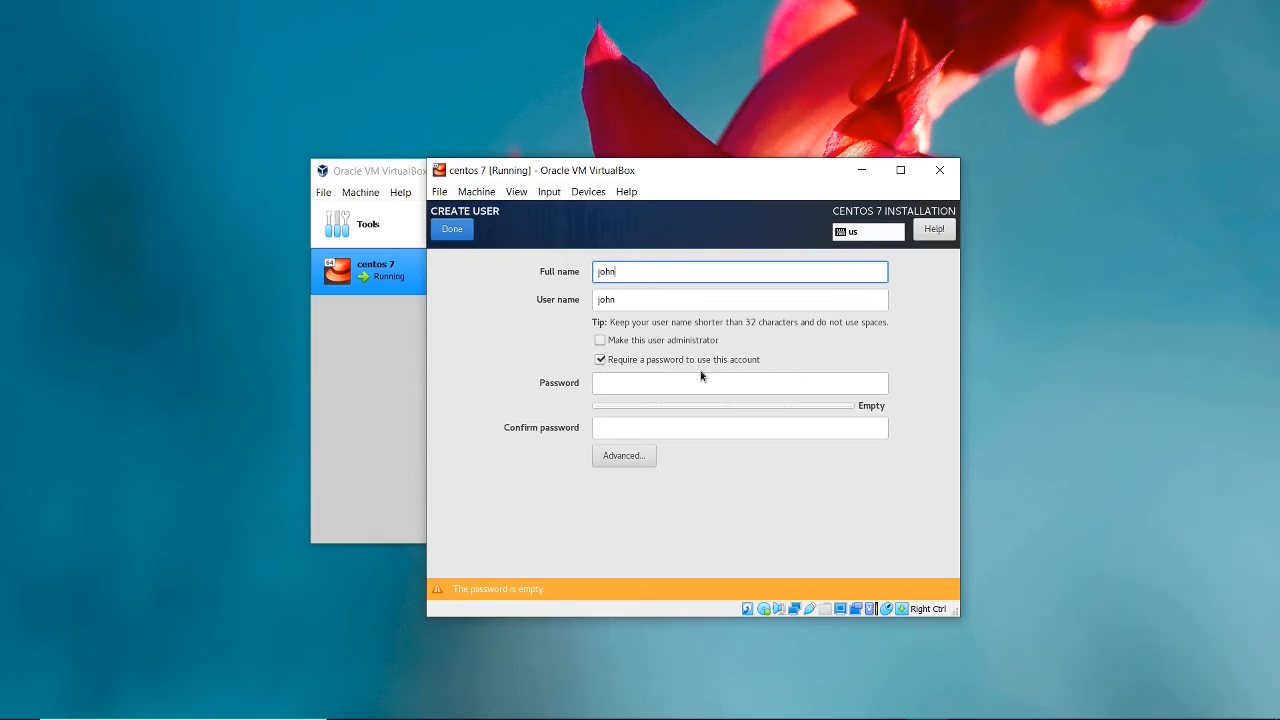
click(629, 385)
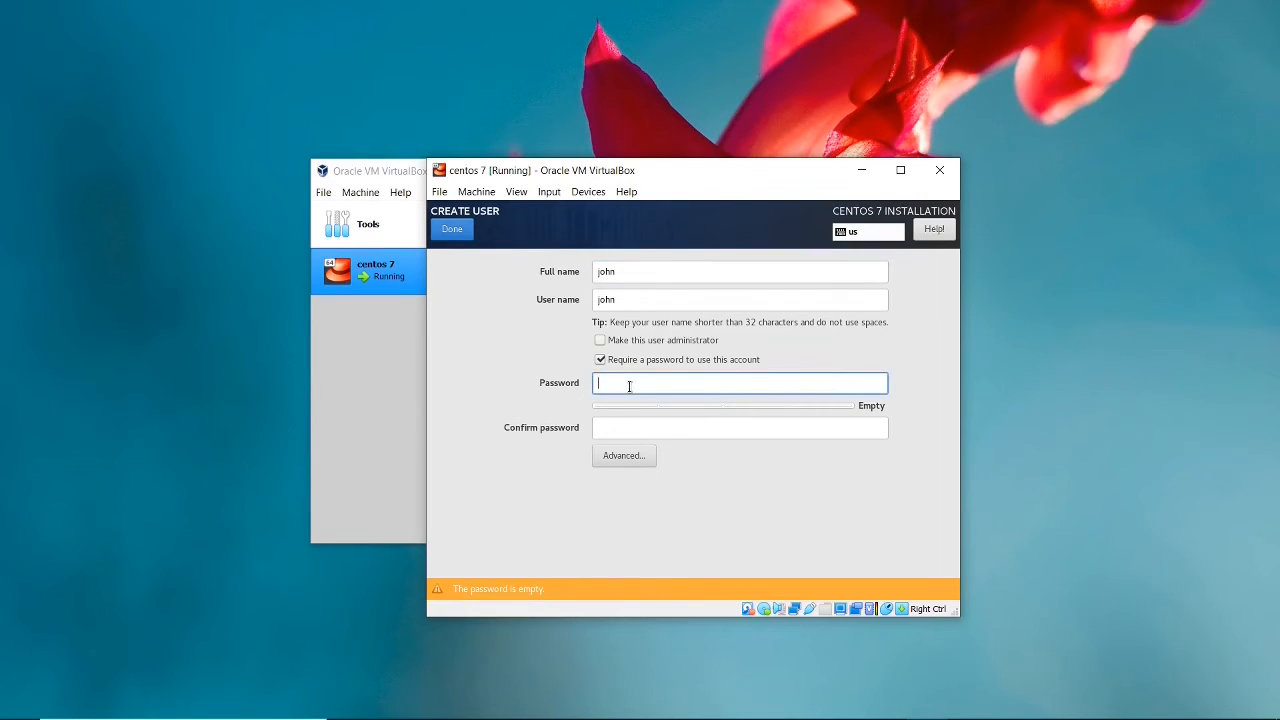
text(••••••••)
click(631, 433)
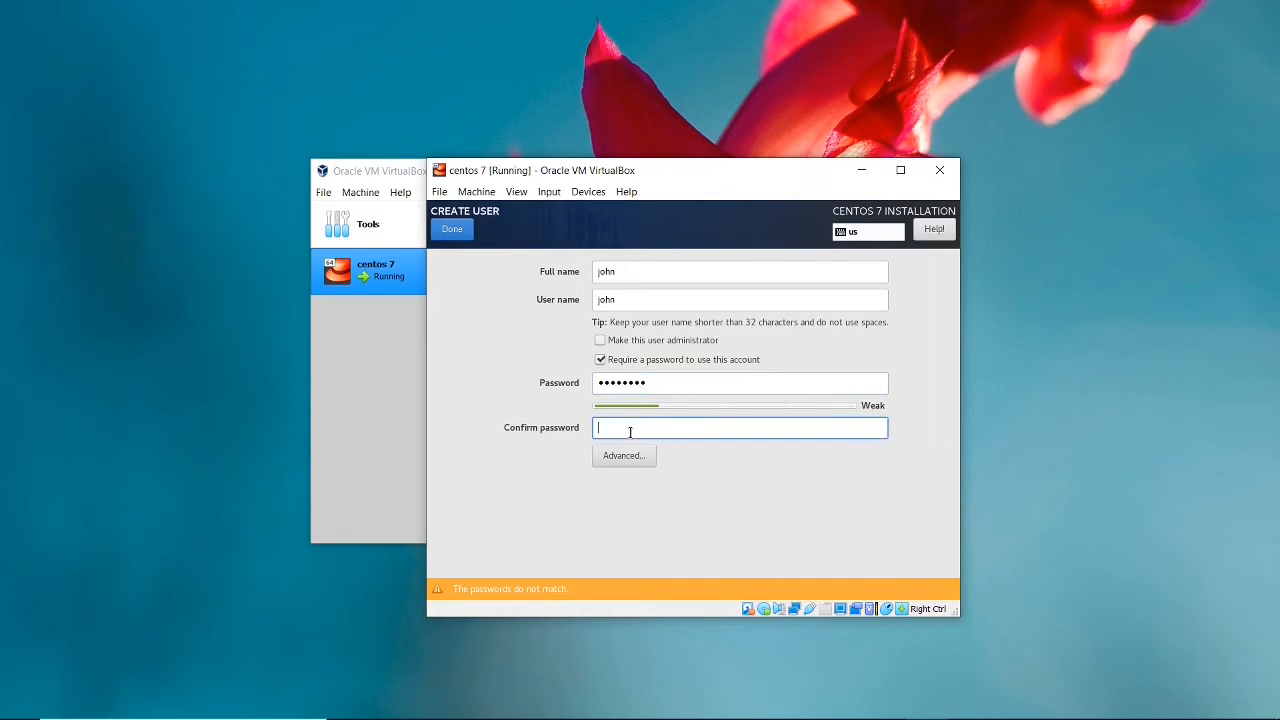
text(••••••••)
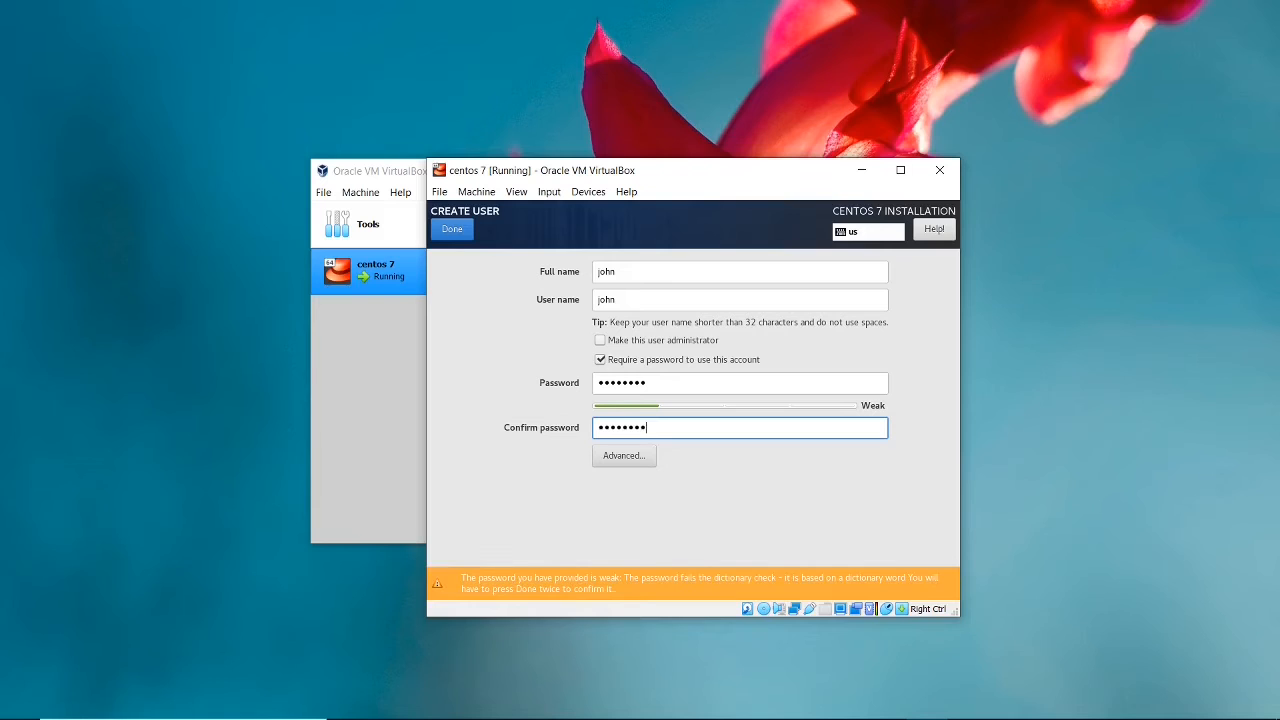
click(600, 341)
click(455, 238)
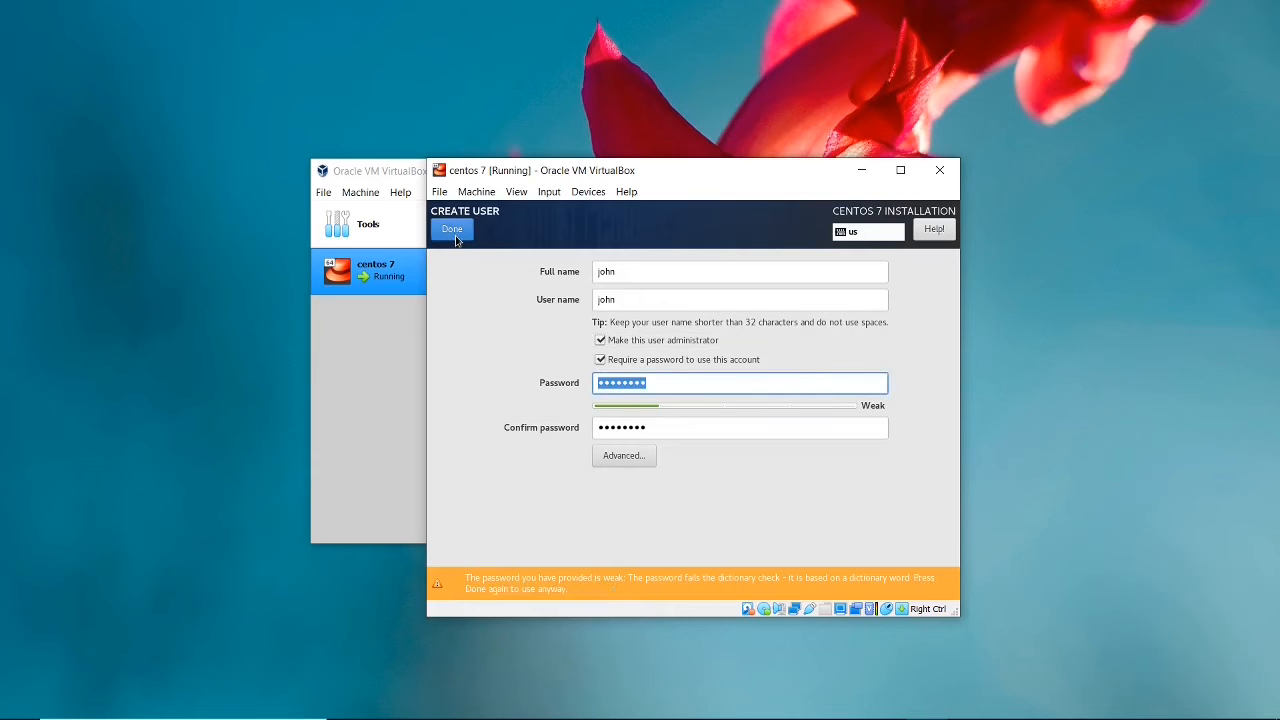
click(458, 237)
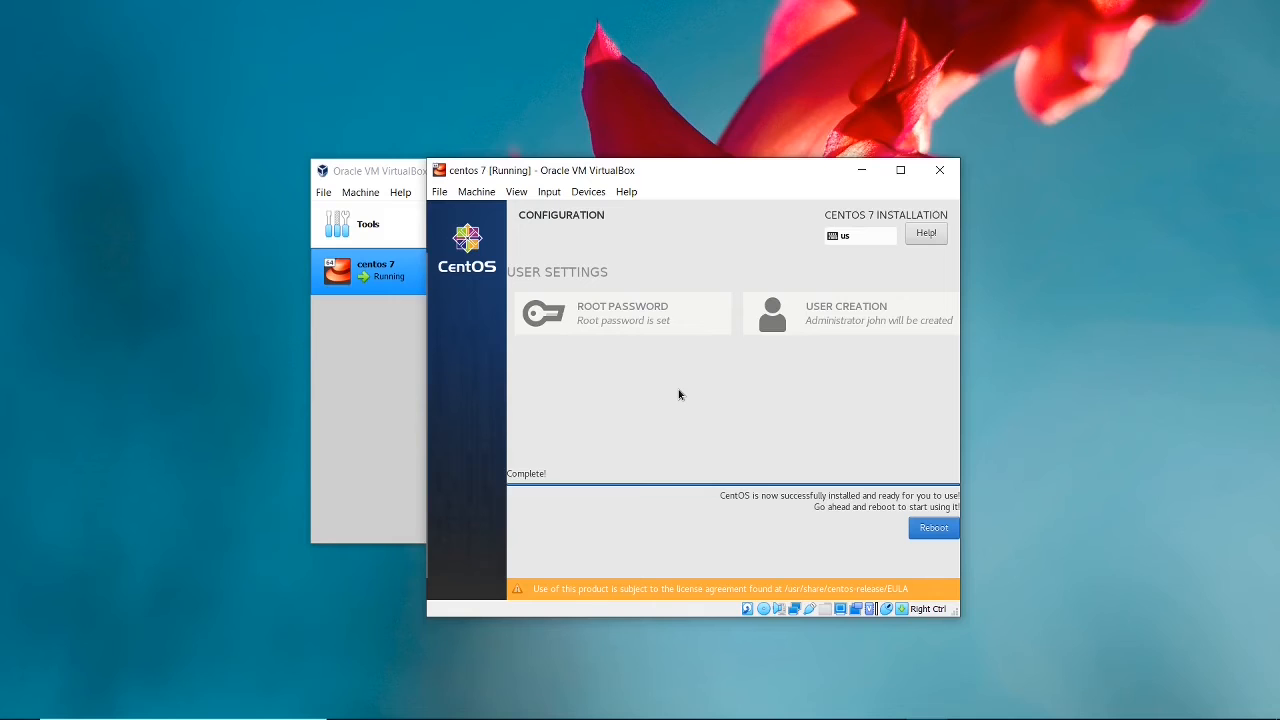
Reboot into the installed system and finish the initial setup with the license agreement accepted.
click(929, 533)
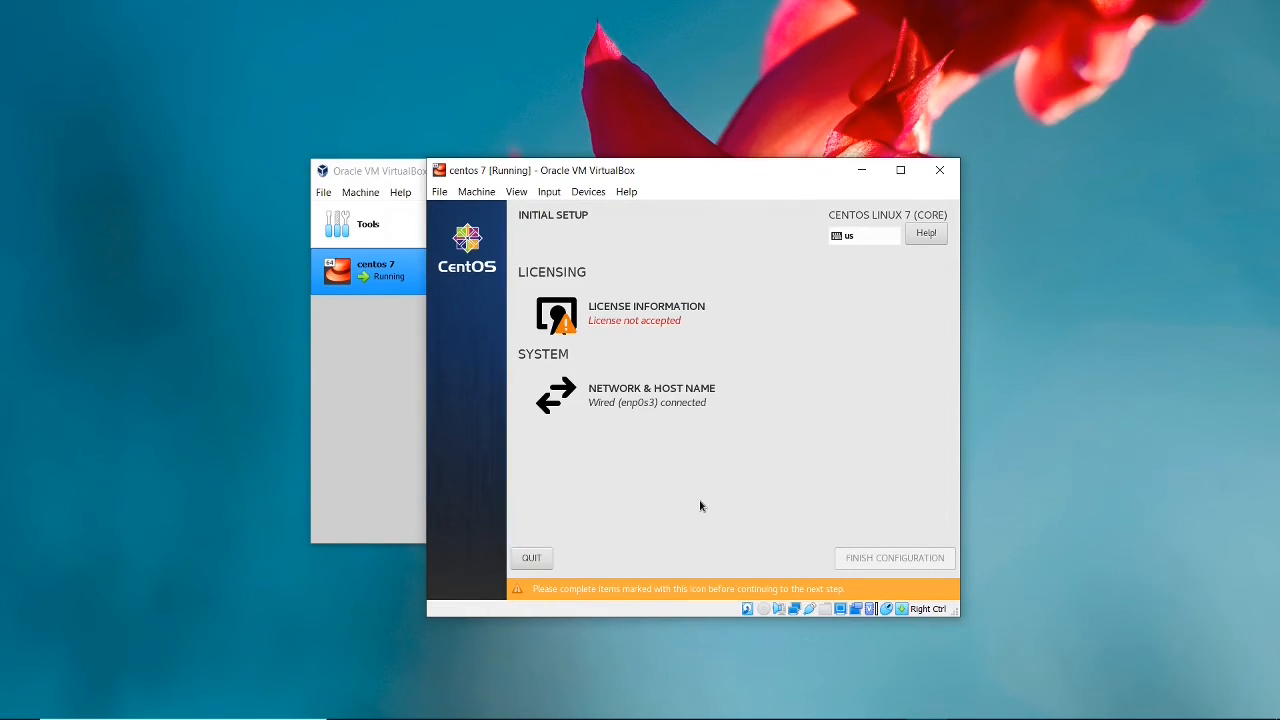
click(661, 325)
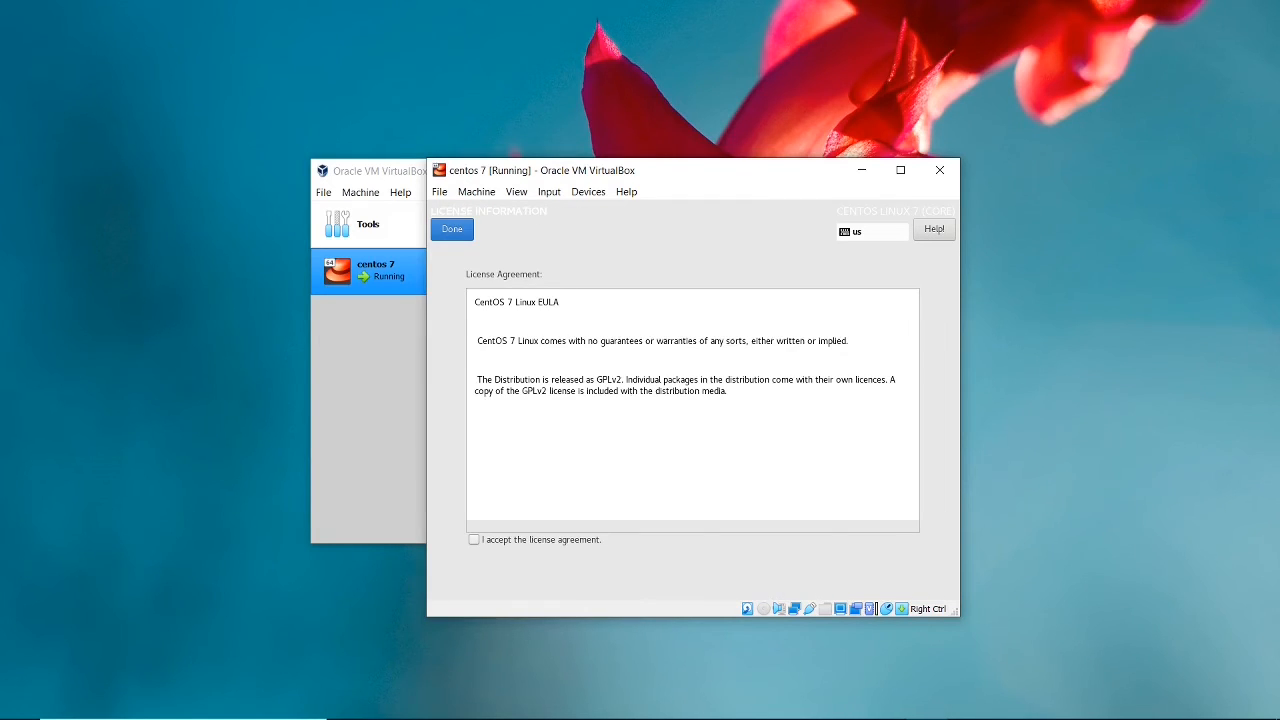
click(474, 540)
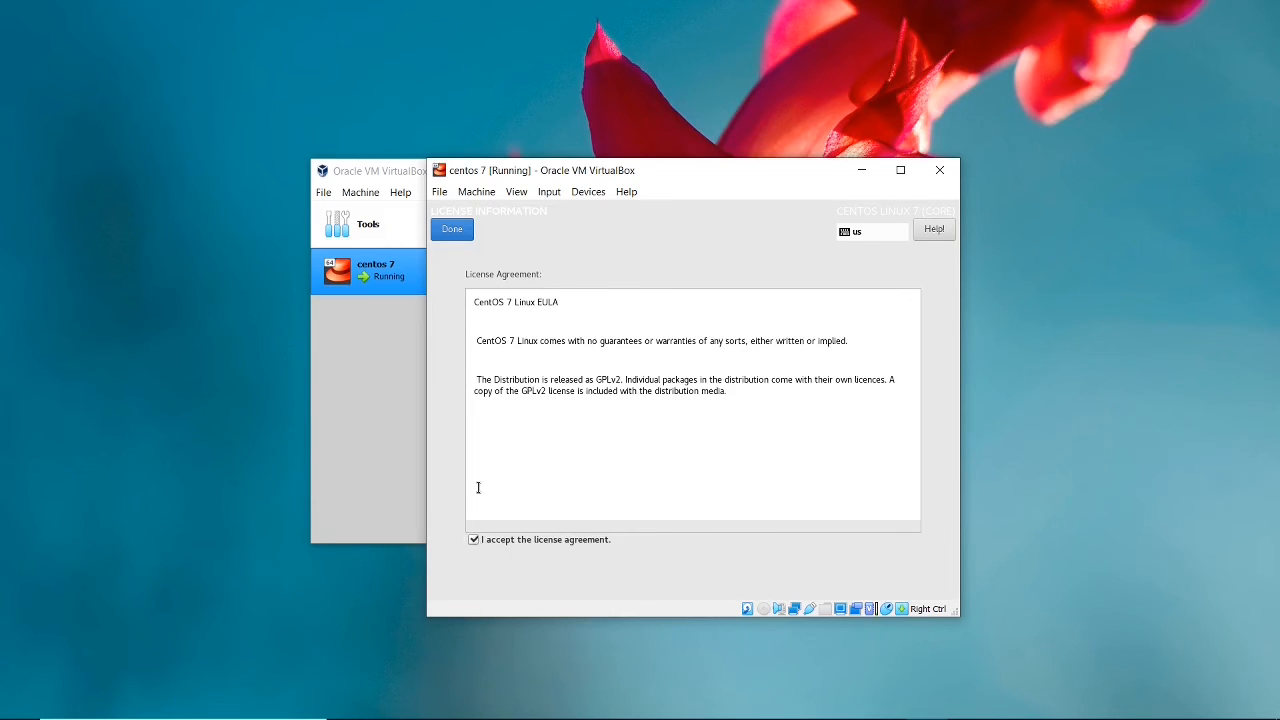
click(450, 231)
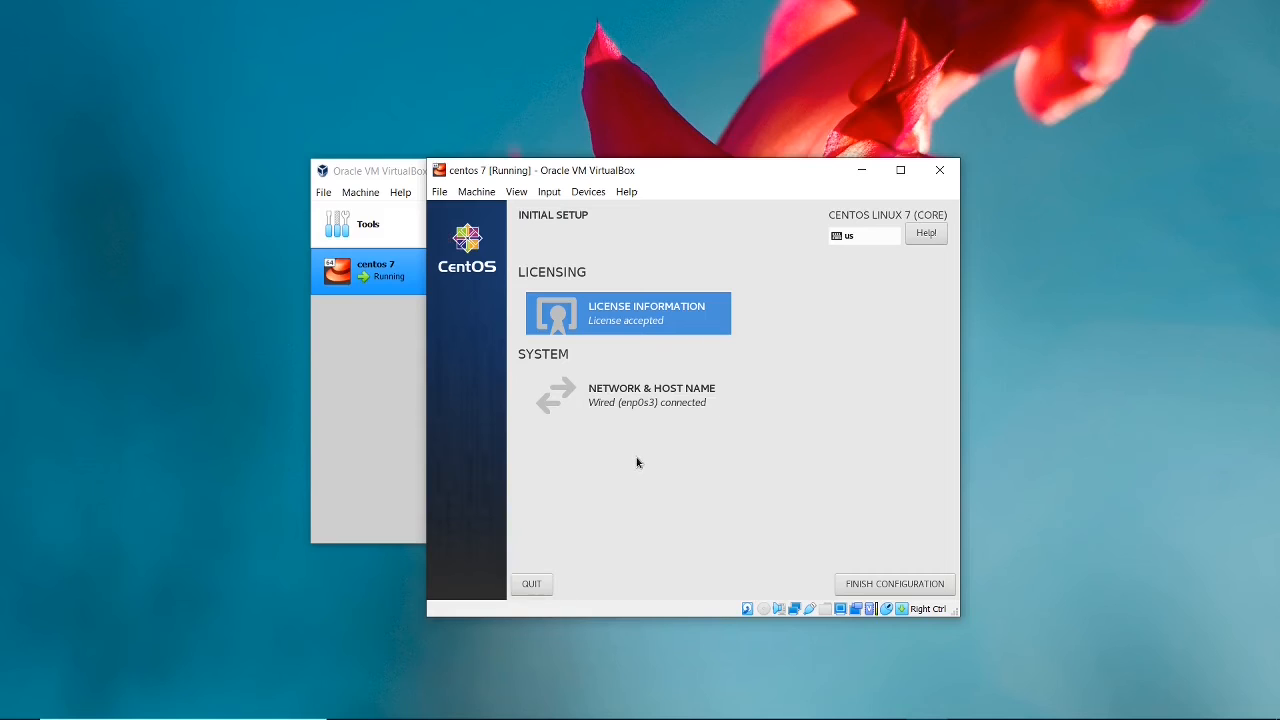
click(871, 589)
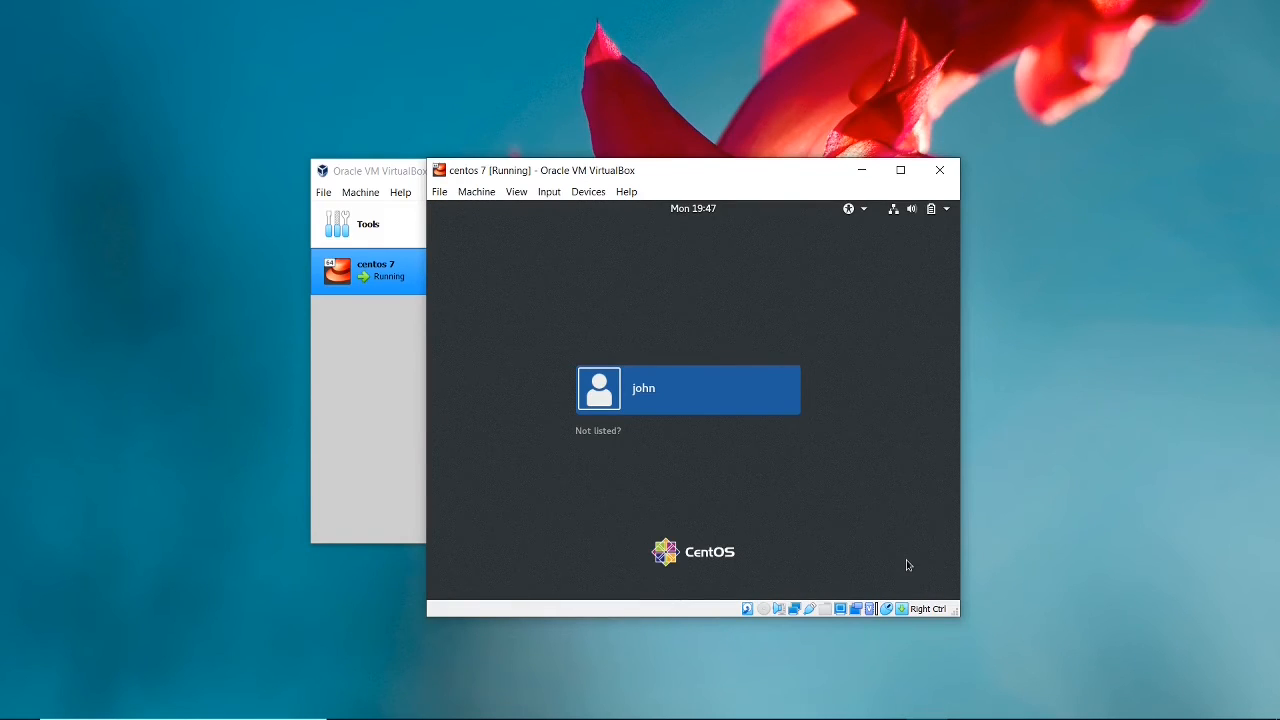
Sign in to the installed CentOS system with the listed user account by entering the account password.
click(629, 388)
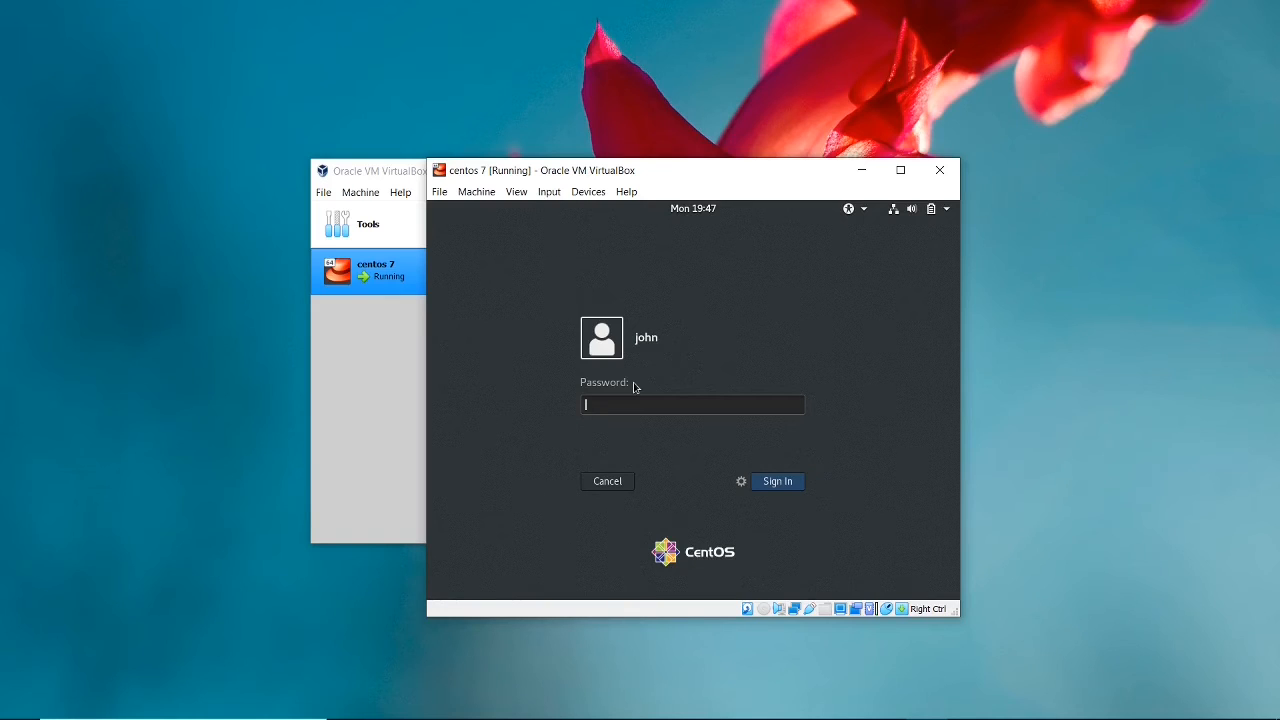
text(password)
click(798, 488)
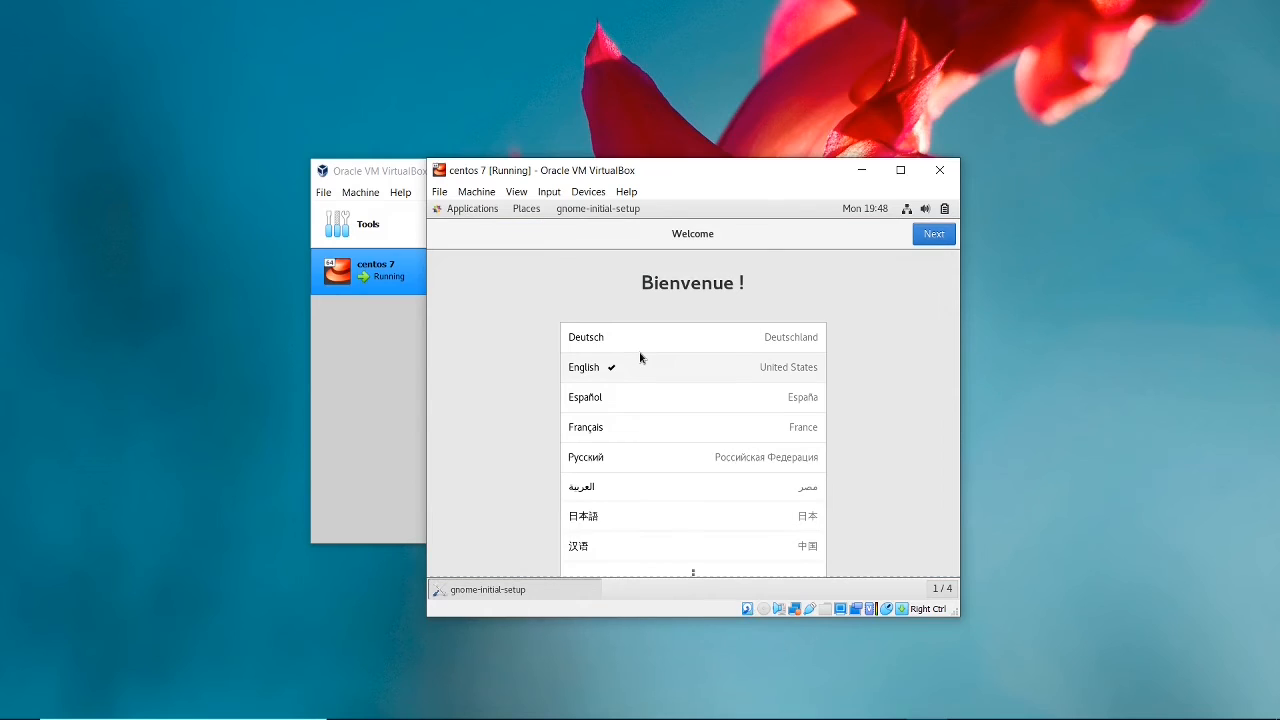
Complete the GNOME first-login setup with English, the English (US) keyboard and Location Services on, skipping online accounts, and close the Help window.
click(943, 234)
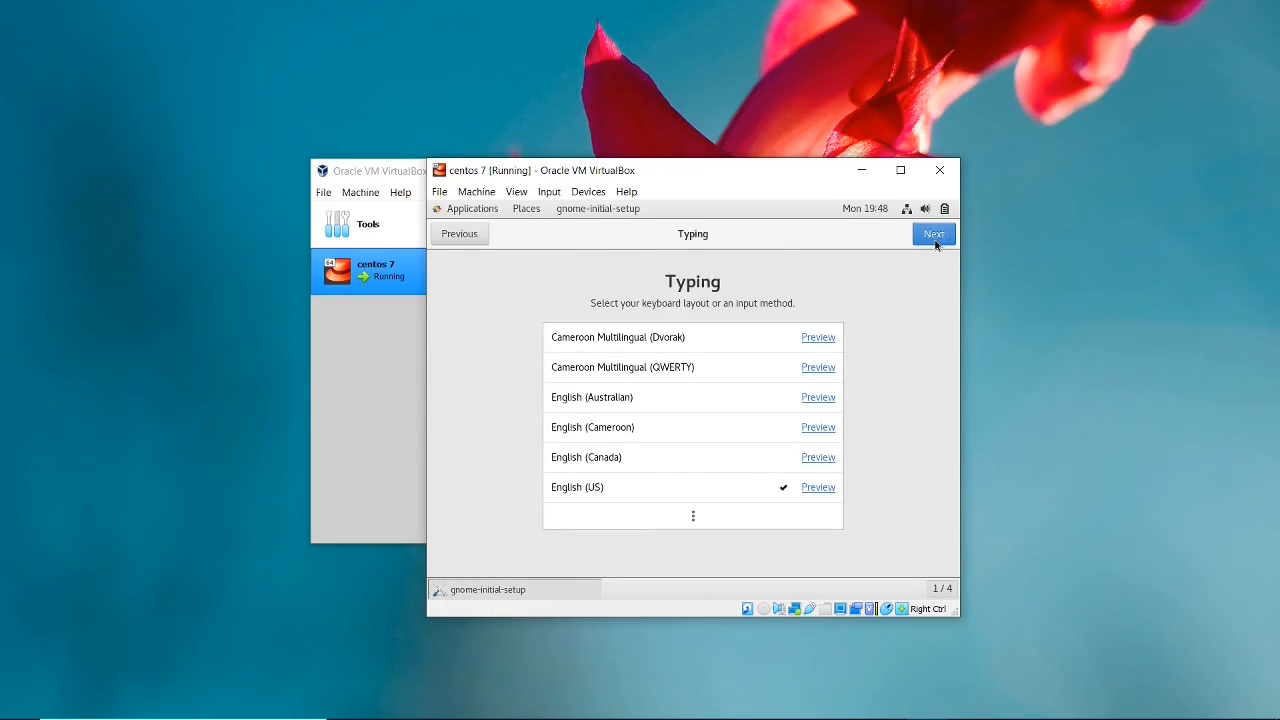
click(934, 236)
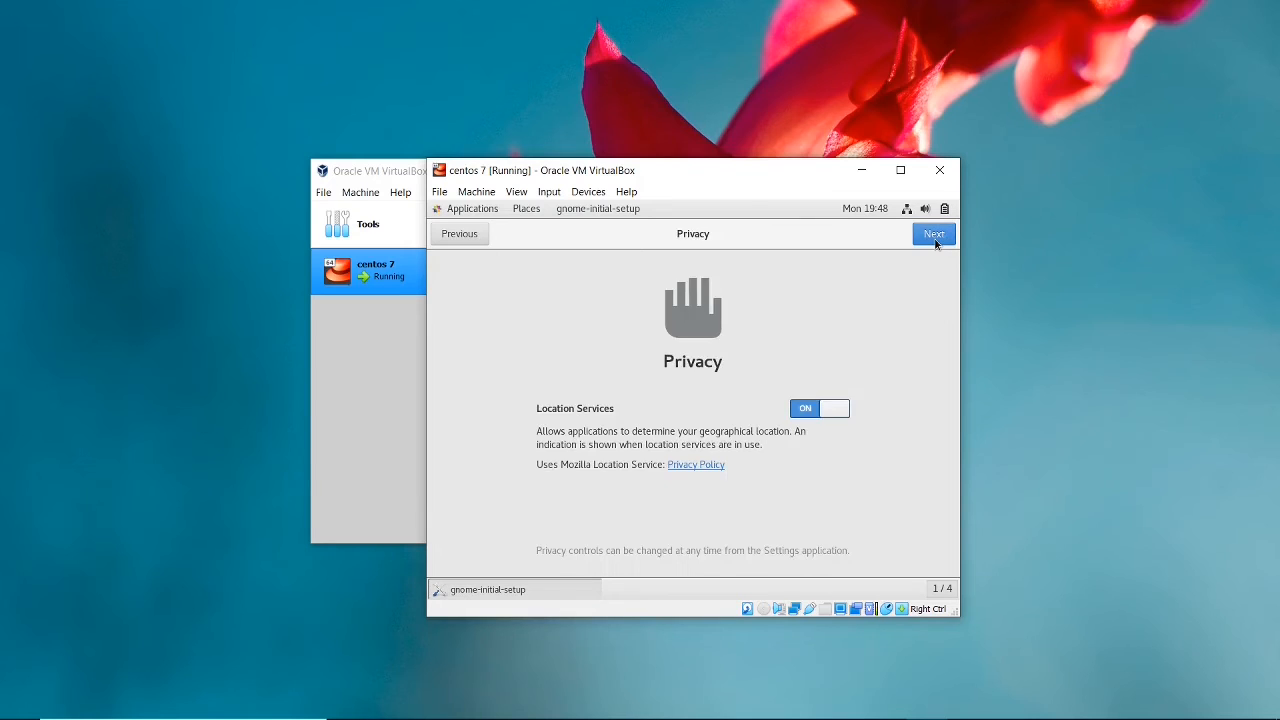
click(934, 236)
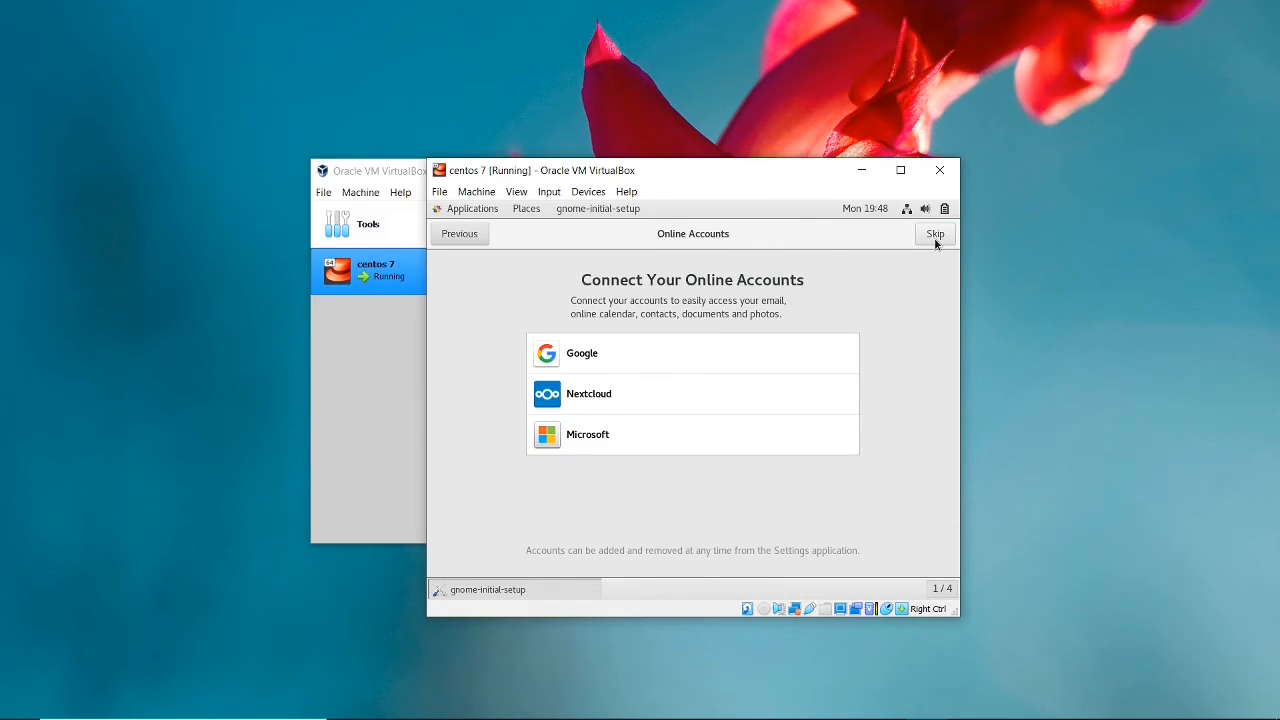
click(934, 236)
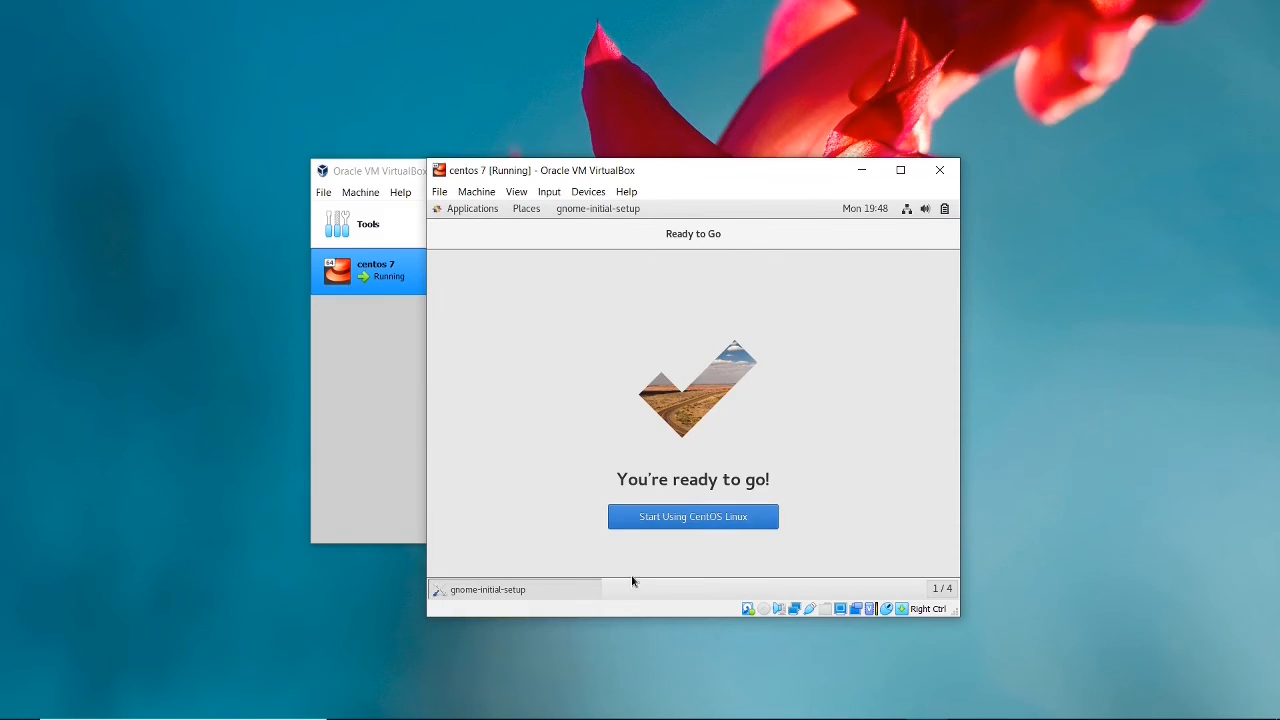
click(649, 518)
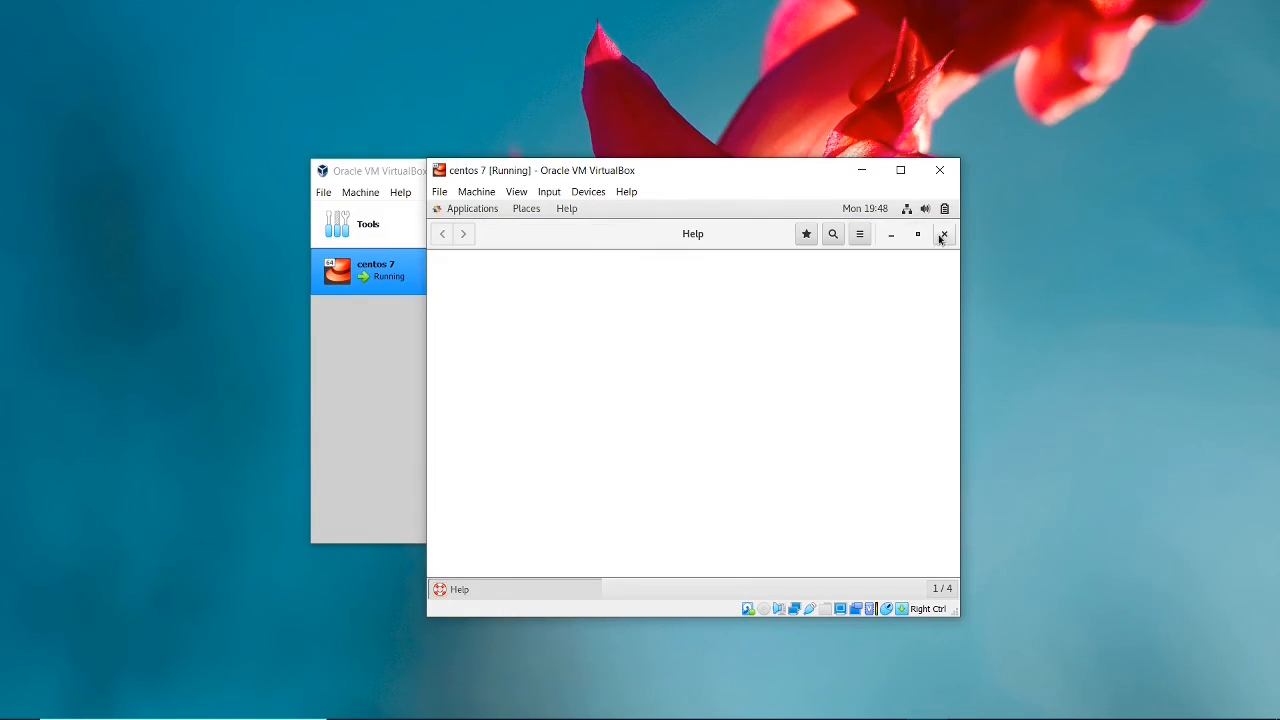
click(943, 235)
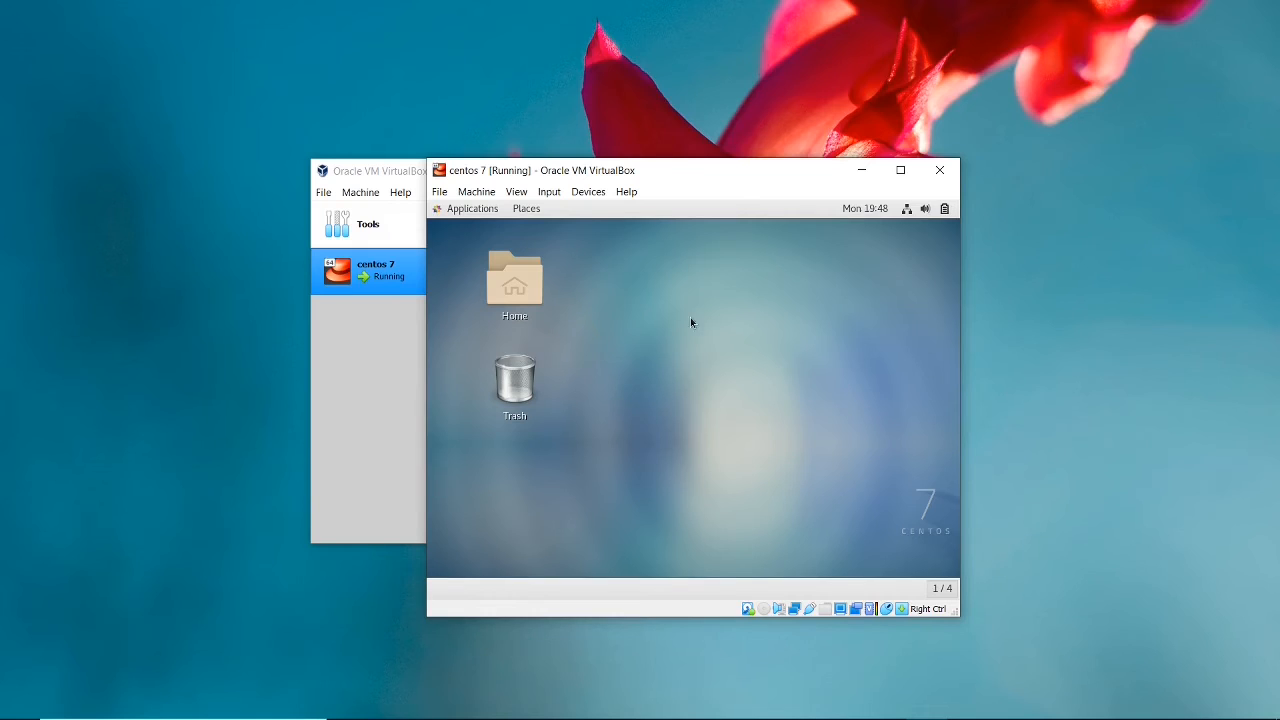
Open a terminal from the desktop and test the network connection with ping google.com, stopping the ping after a few replies.
right_click(654, 323)
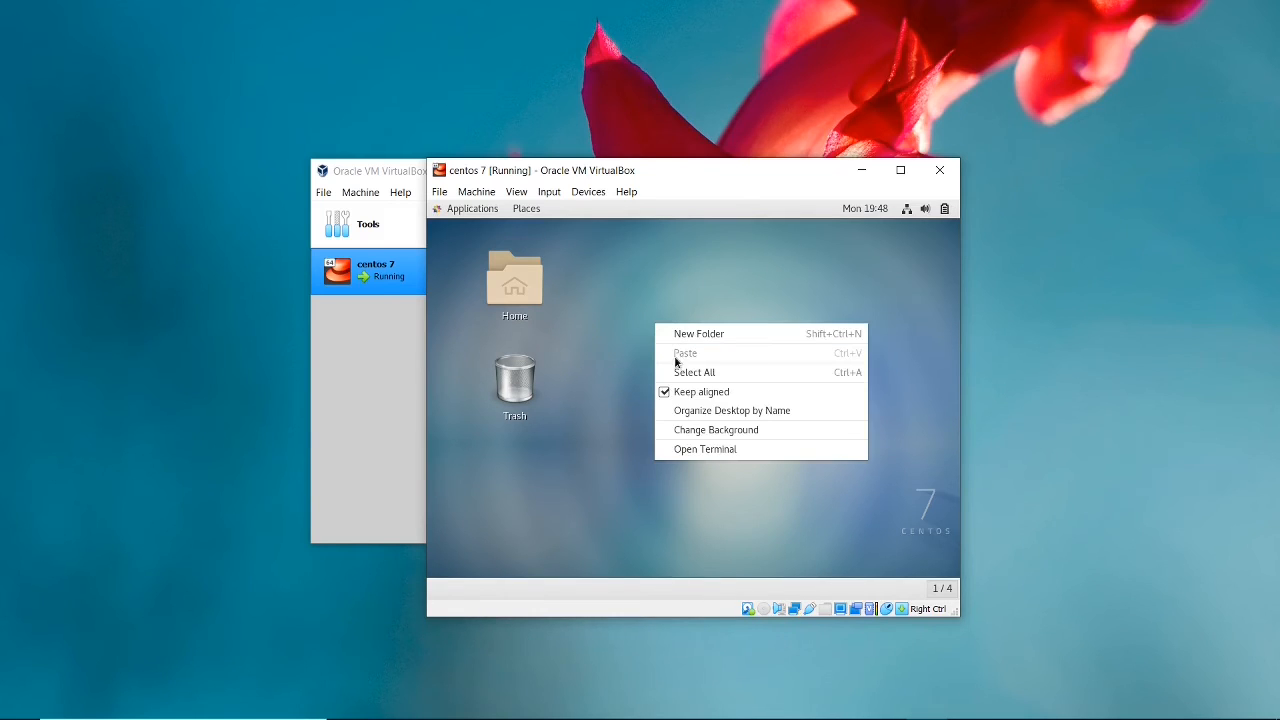
click(693, 449)
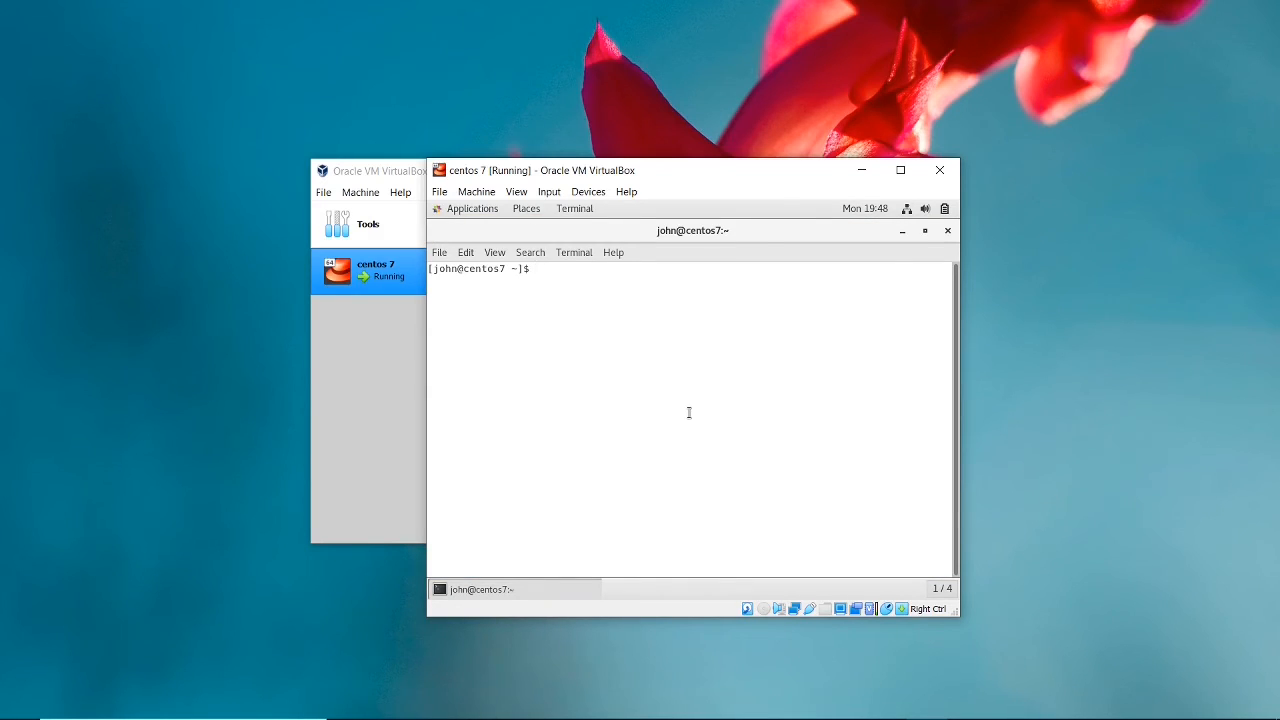
text(ping google.com)
key(Return)
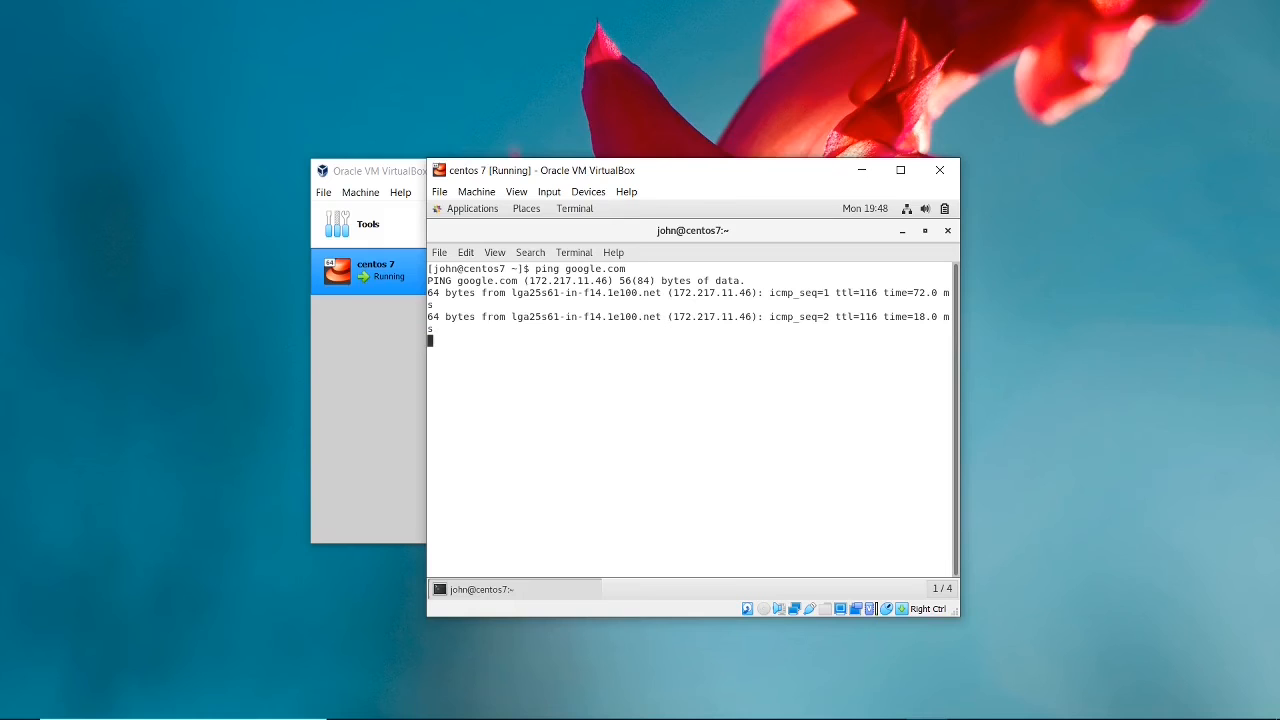
key(ctrl+c)
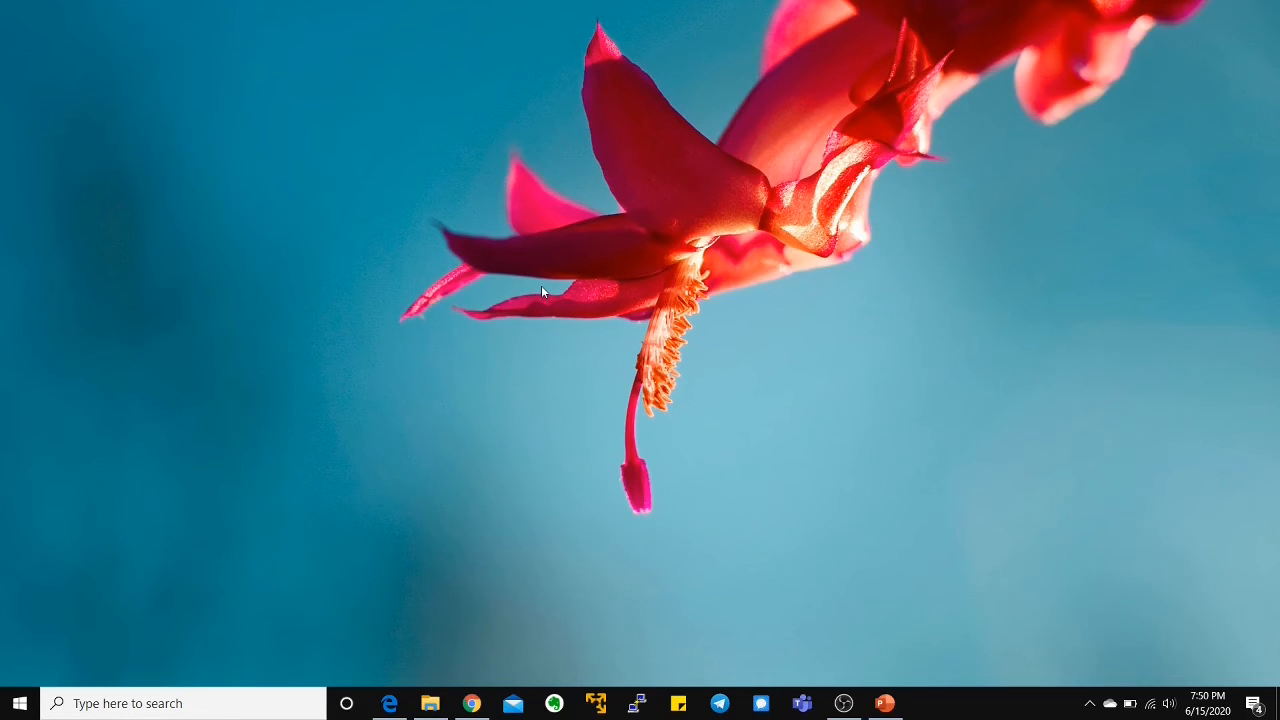
Switch to Microsoft Edge on the host and search Google for vmware workstation.
click(389, 703)
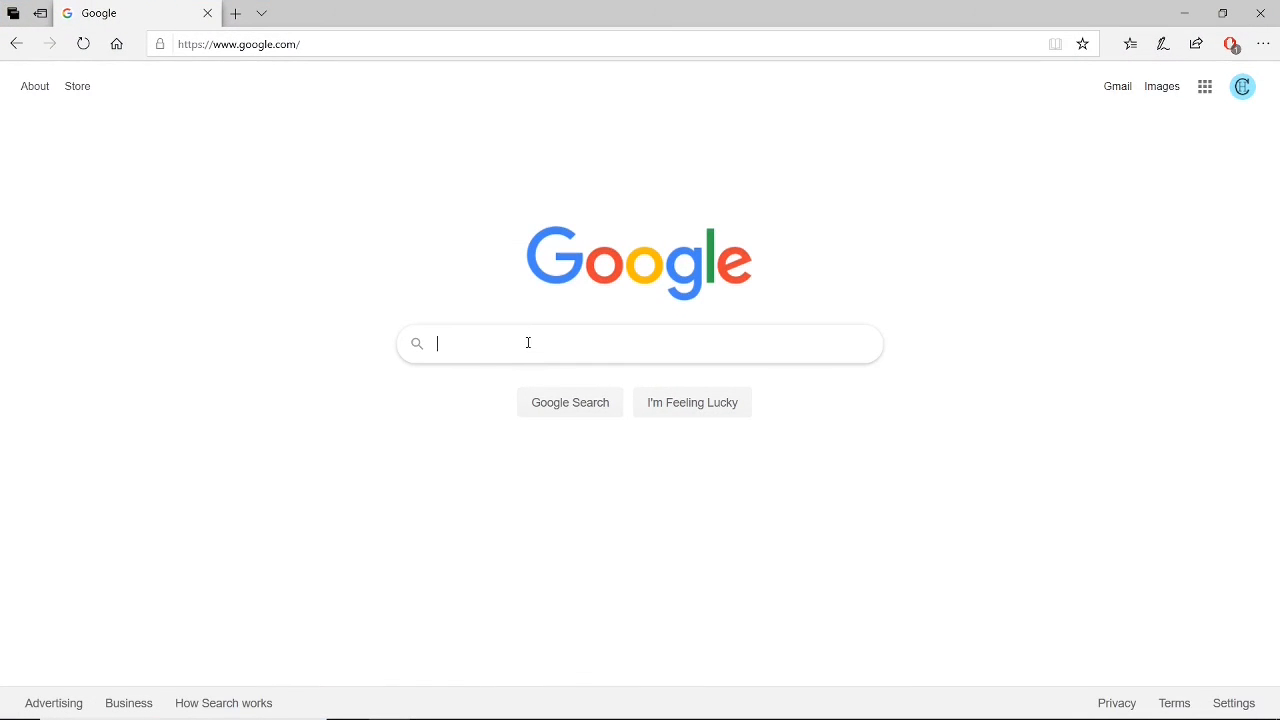
click(528, 342)
text(vmwar)
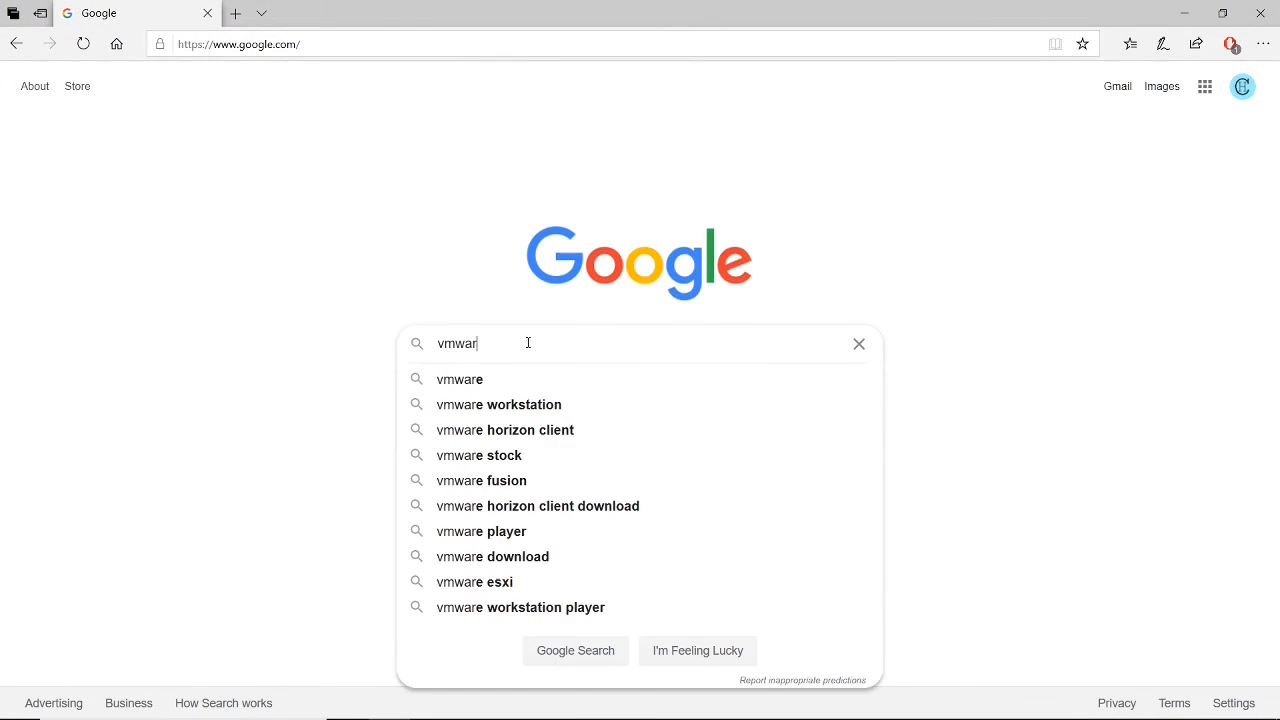
text(e wo)
text(r)
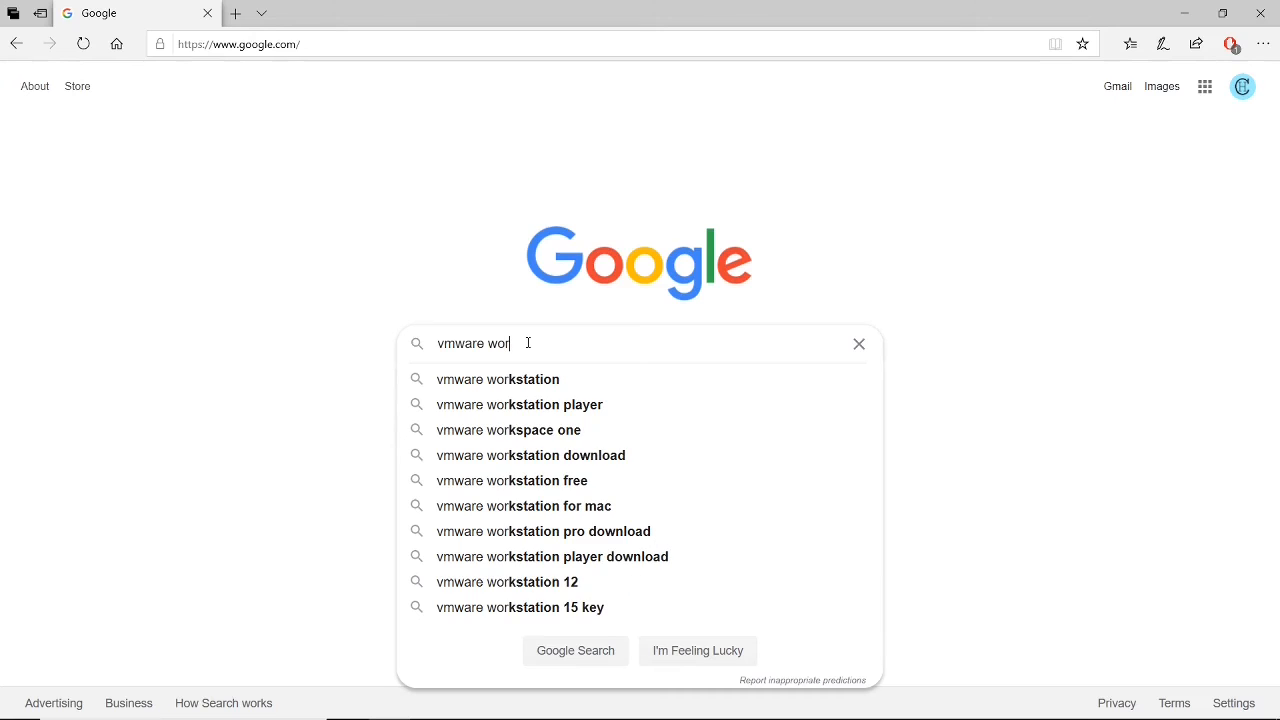
click(527, 380)
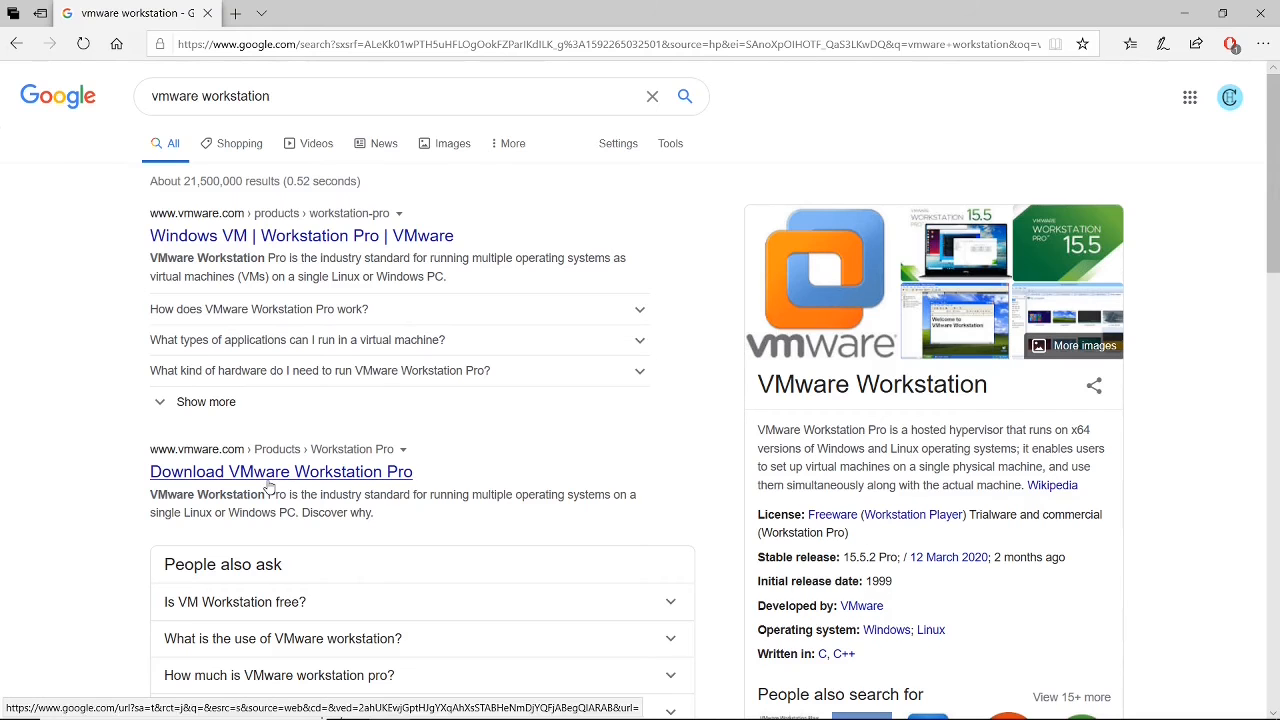
Open the Download VMware Workstation Pro page and start the download of Workstation 15.5 Pro for Windows.
click(331, 470)
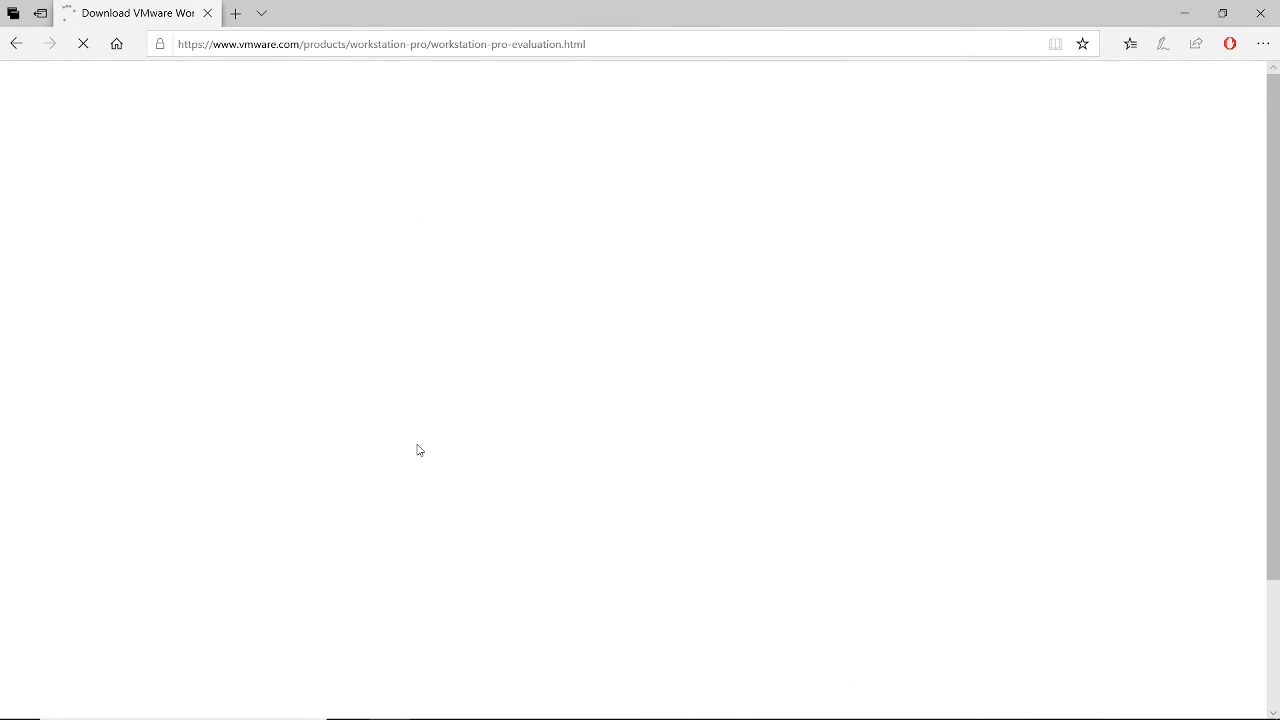
scroll(722, 428, down, 2)
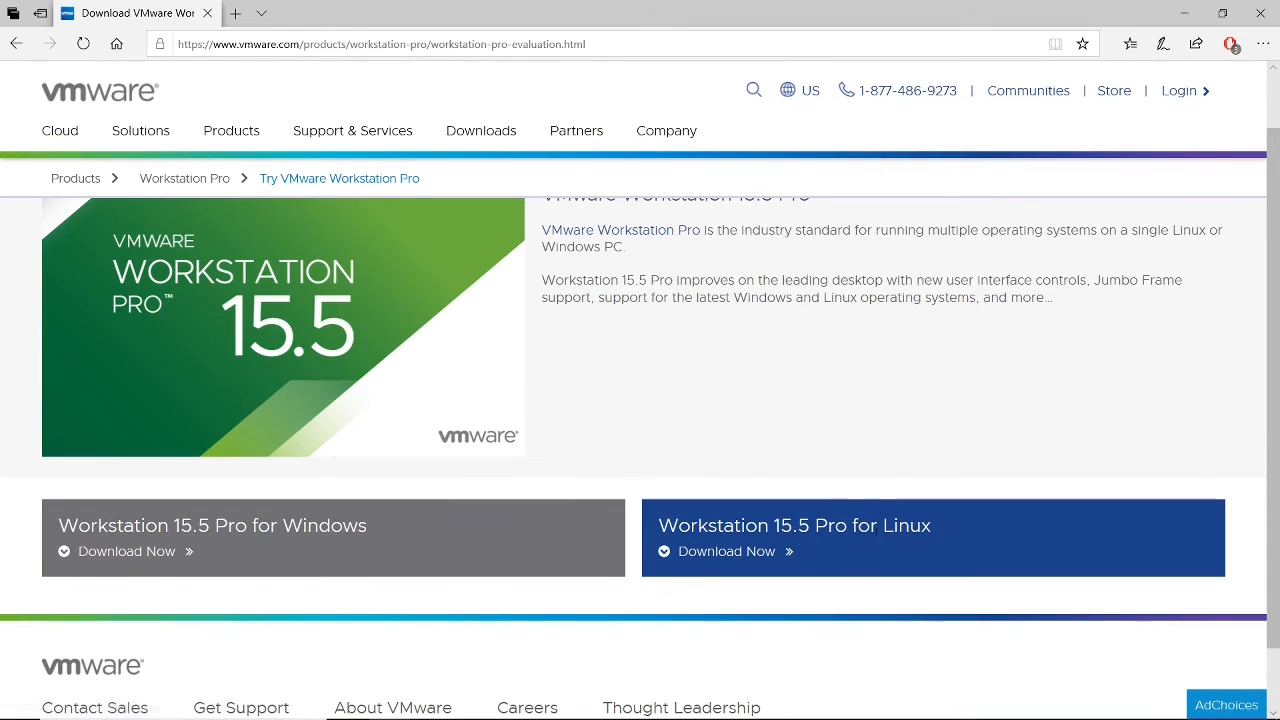
click(160, 558)
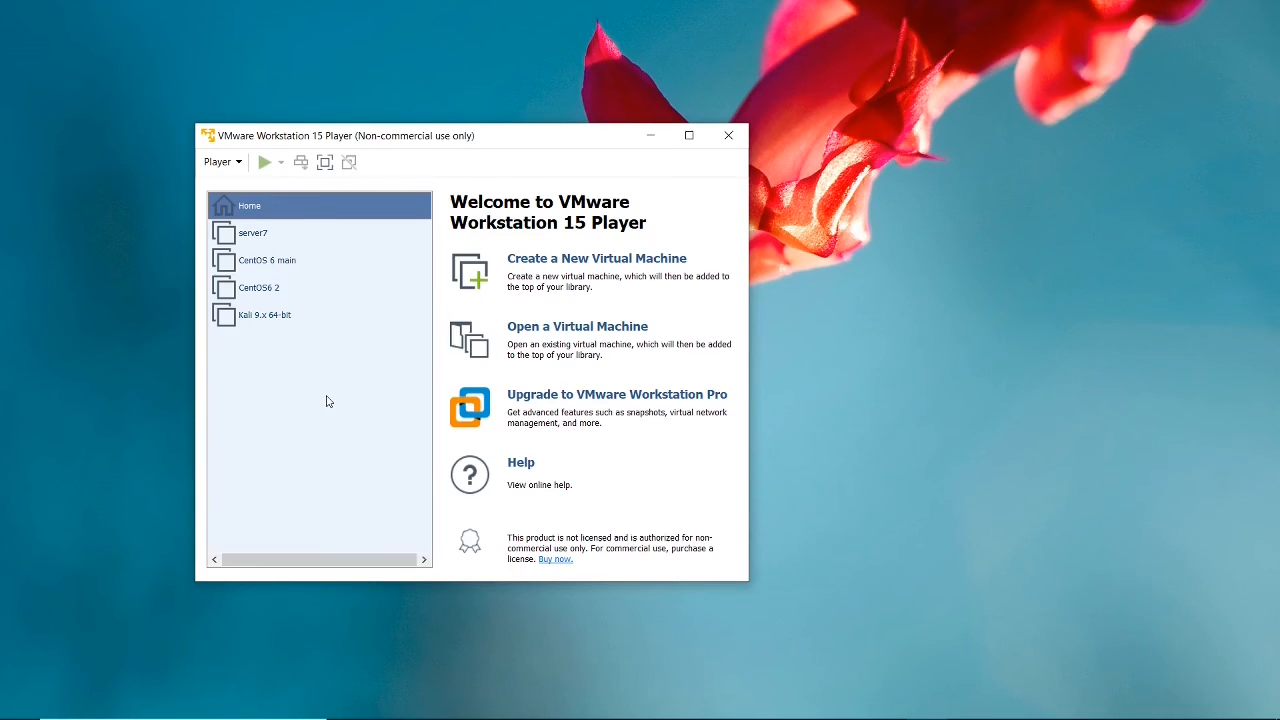
Start a new virtual machine in VMware Workstation 15 Player with the operating system installed later, choosing Linux and CentOS 7 64-bit as guest.
click(538, 262)
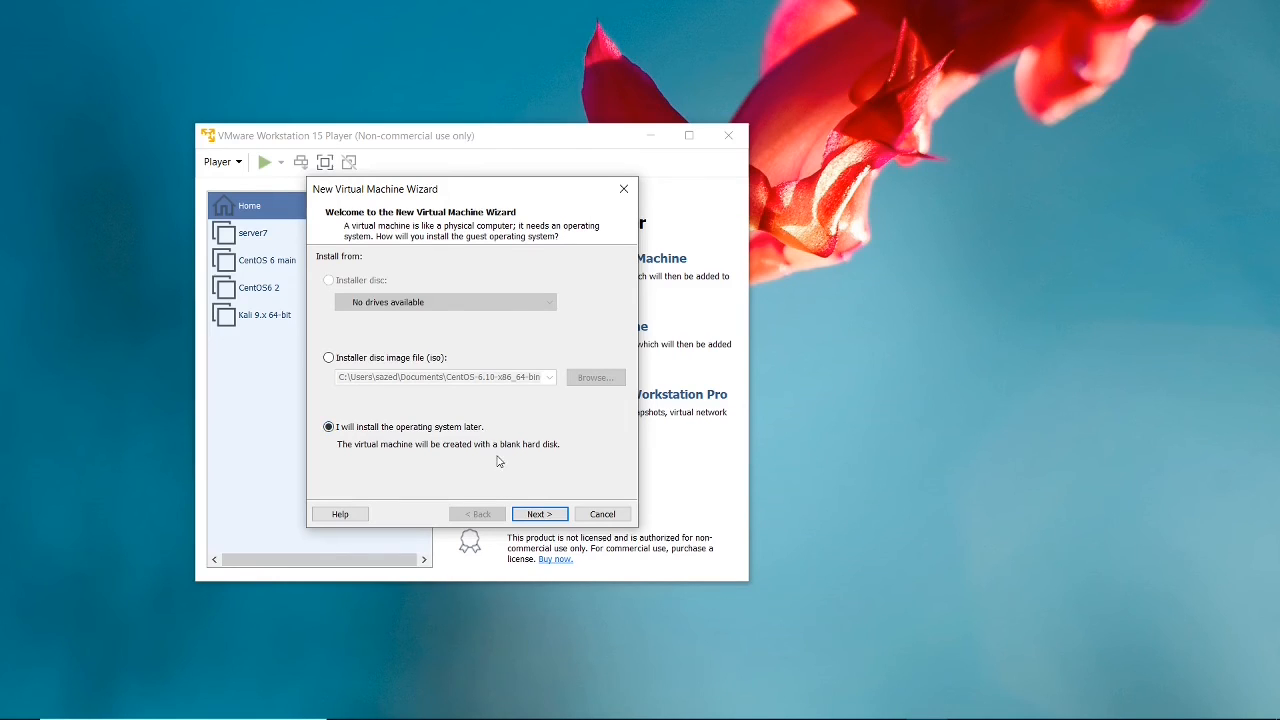
click(530, 514)
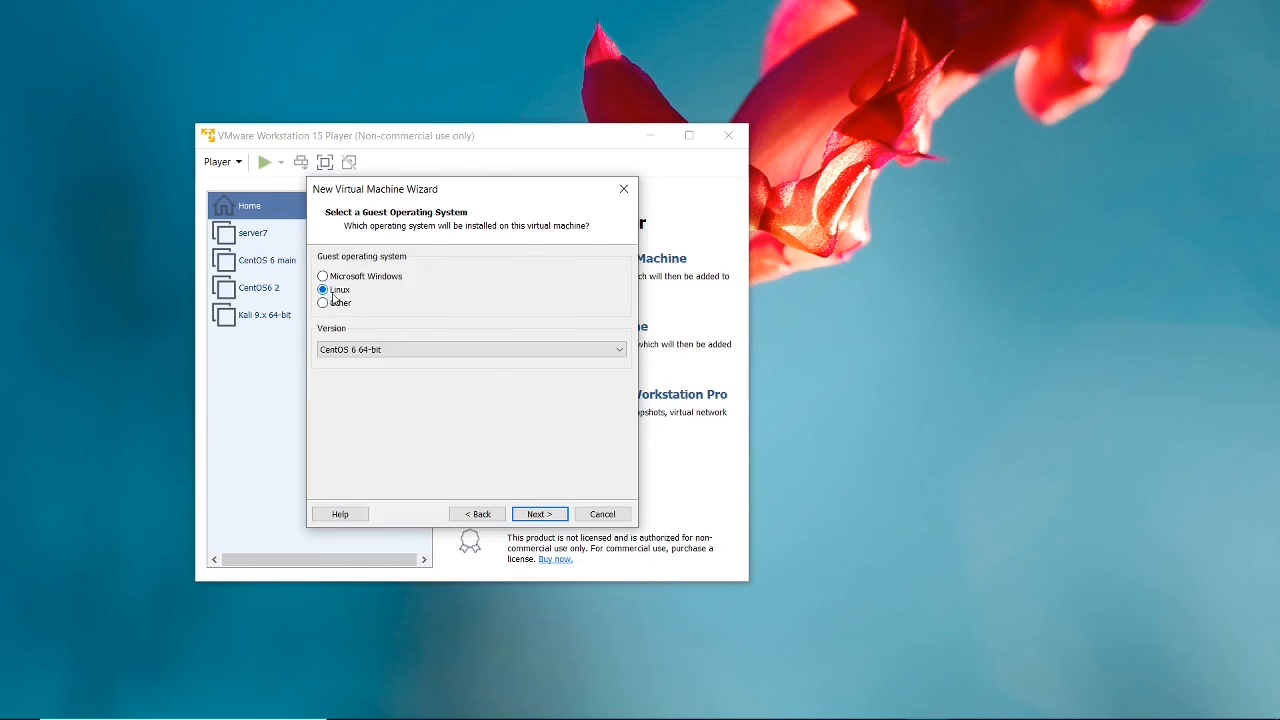
click(409, 351)
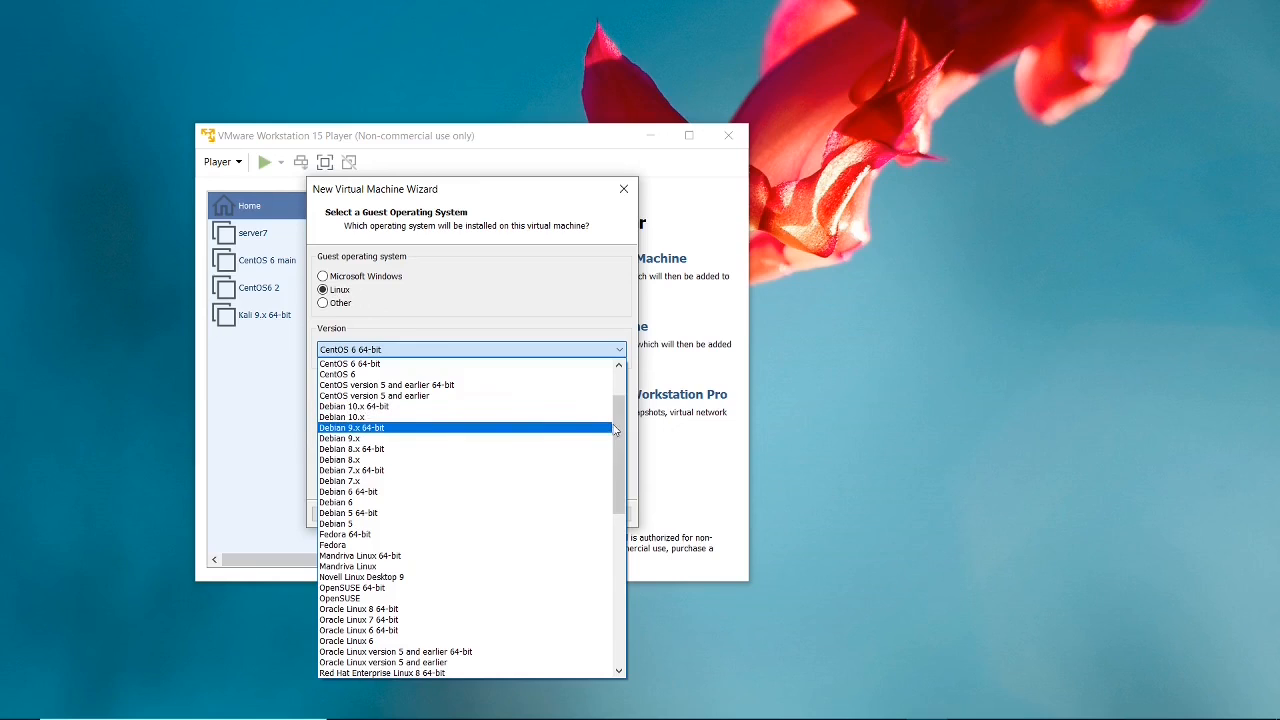
drag(619, 430, 619, 410)
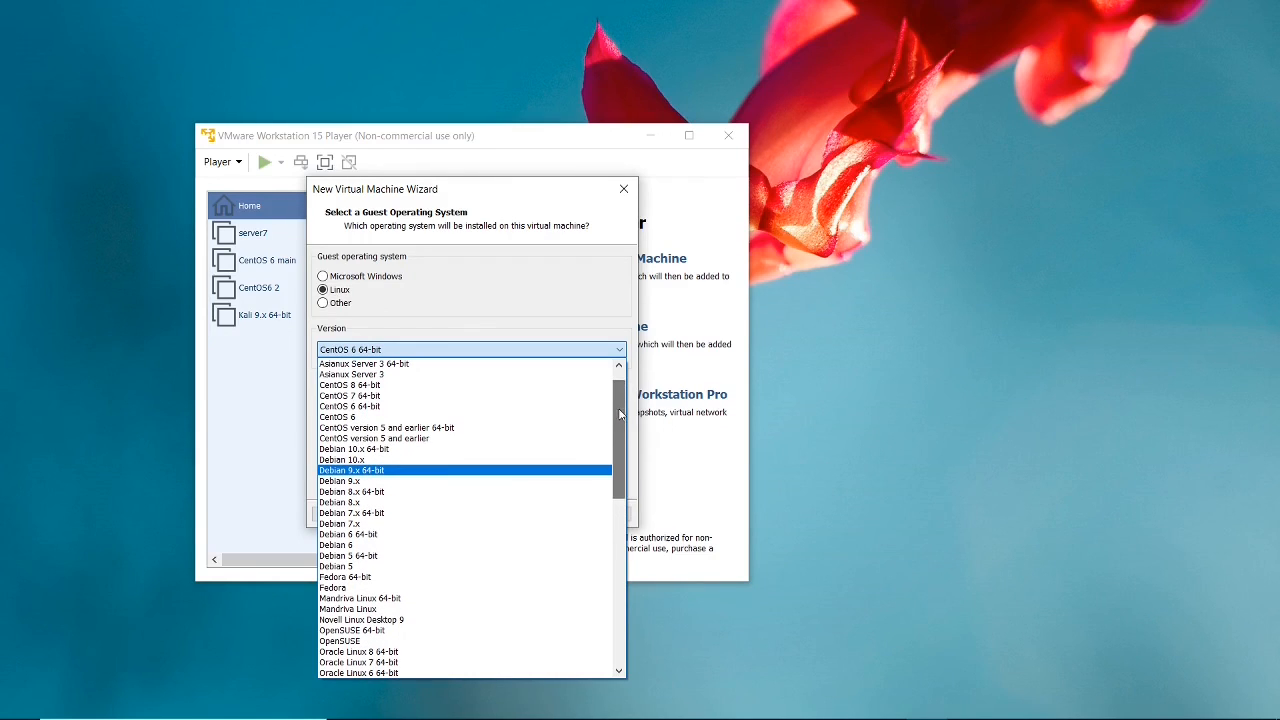
click(505, 404)
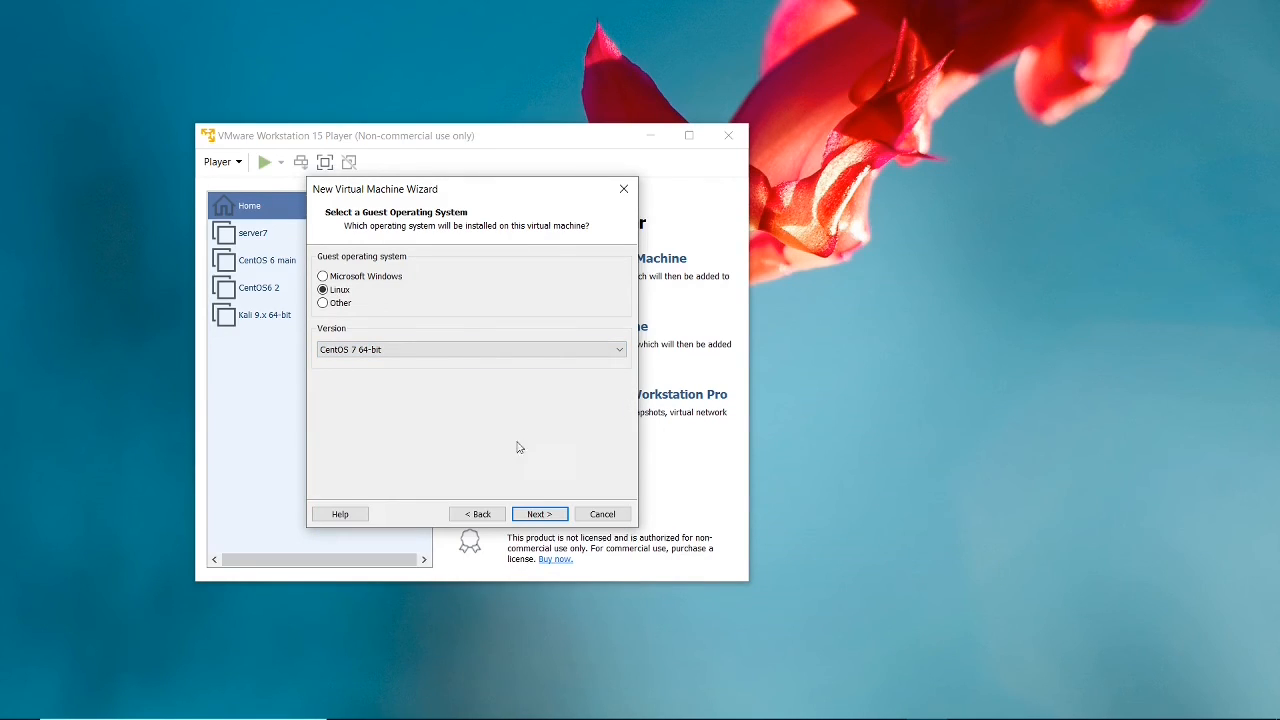
click(539, 515)
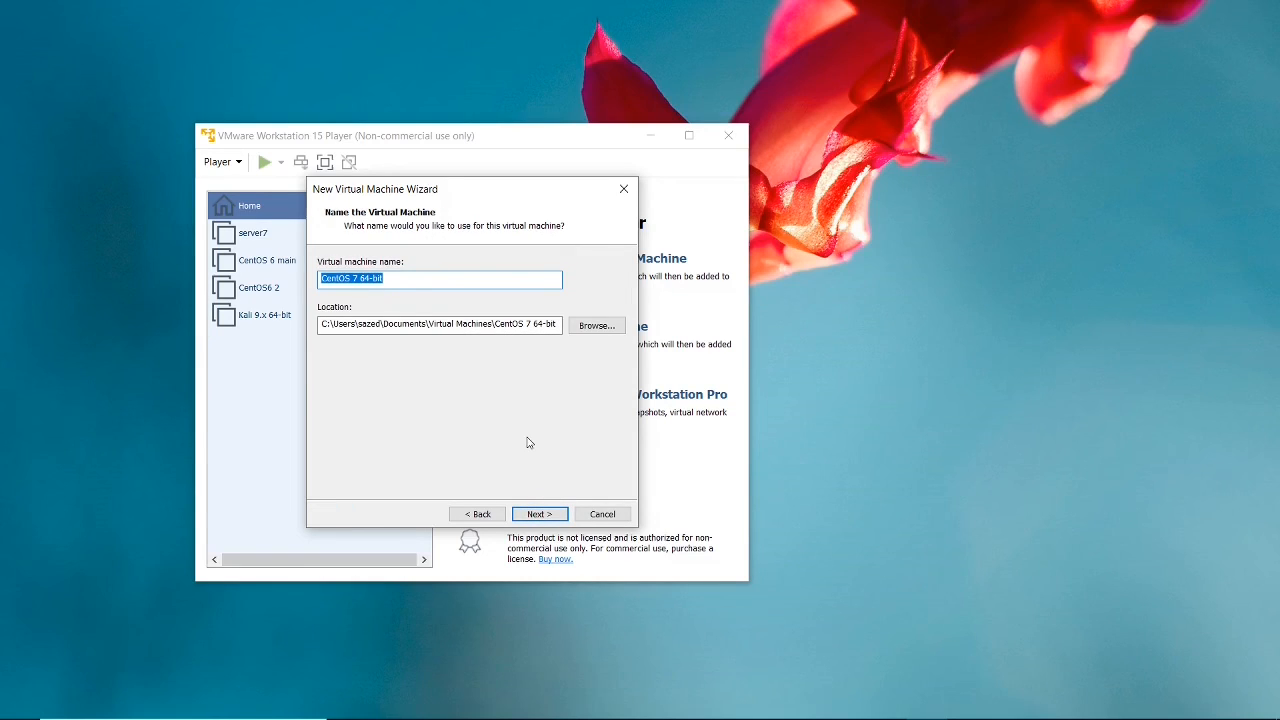
Name the virtual machine CentOS 7 and create it with a 20 GB disk split into multiple files.
click(404, 281)
key(BackSpace)
key(BackSpace)
key(BackSpace)
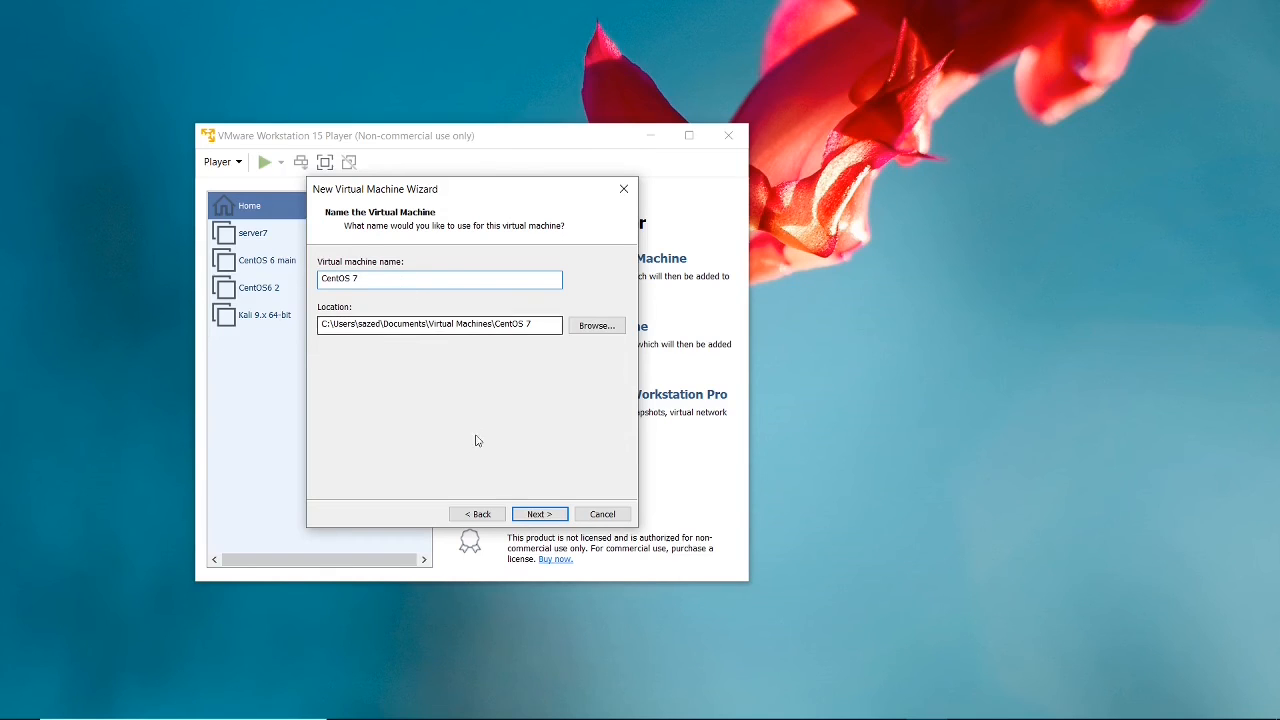
click(539, 514)
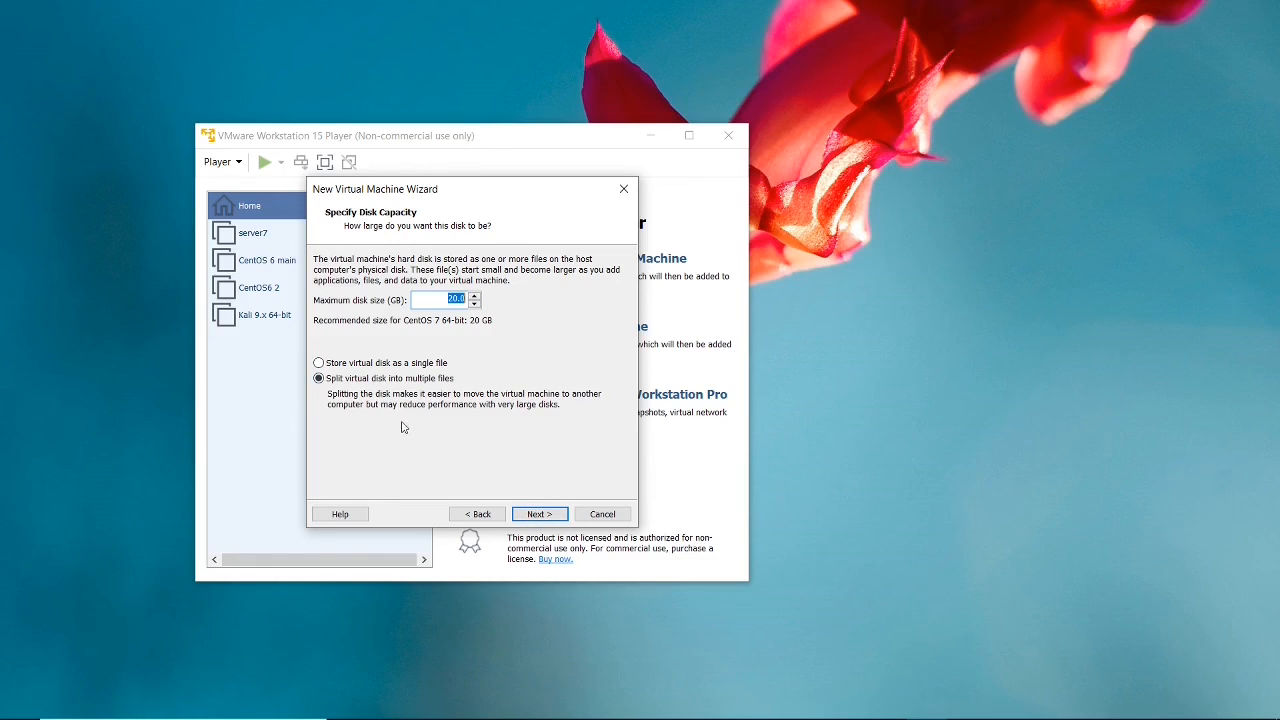
click(538, 516)
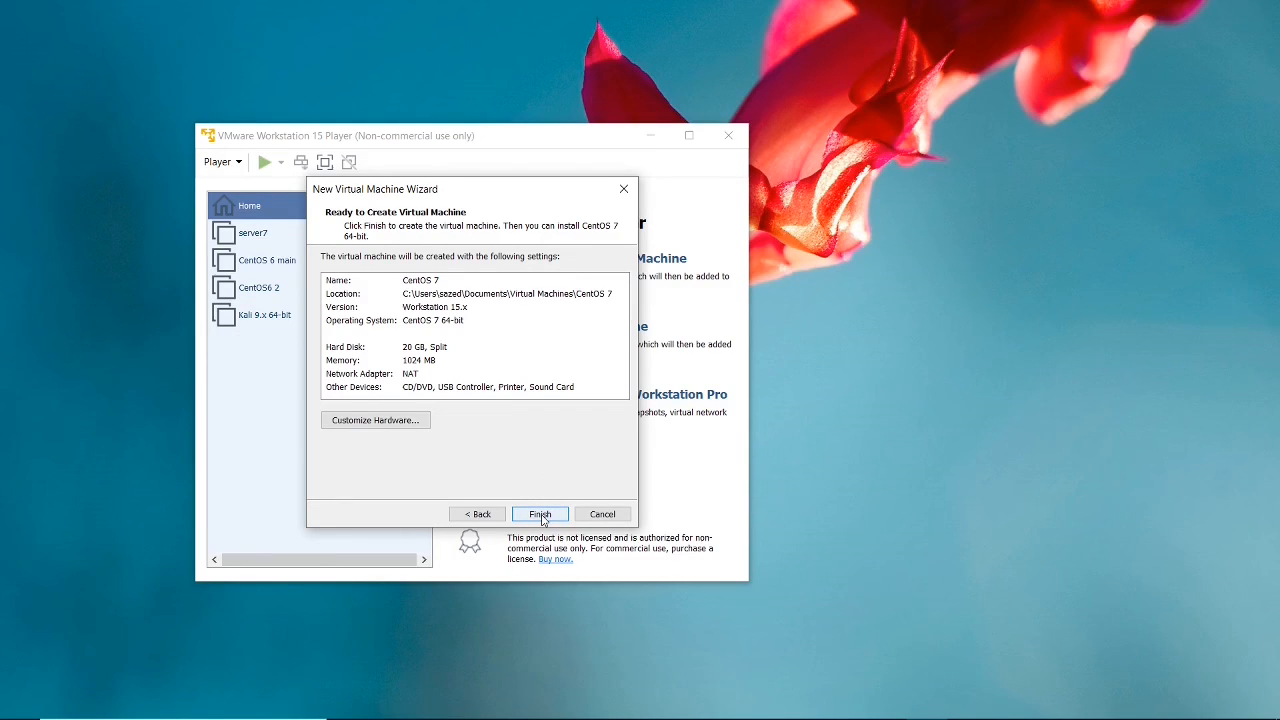
click(541, 515)
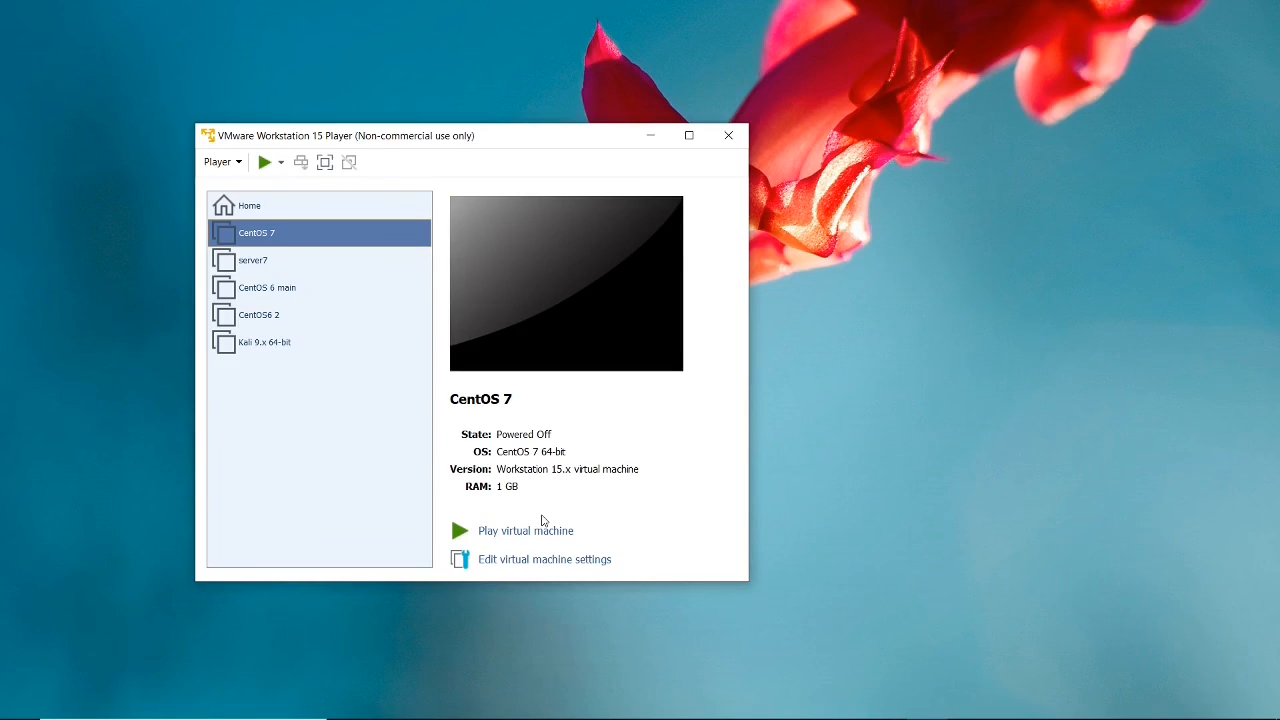
In the CentOS 7 virtual machine's settings, set the CD/DVD drive to use the ISO image CentOS-7-x86_64-DVD-1908 from Documents.
click(297, 234)
click(297, 234)
click(510, 562)
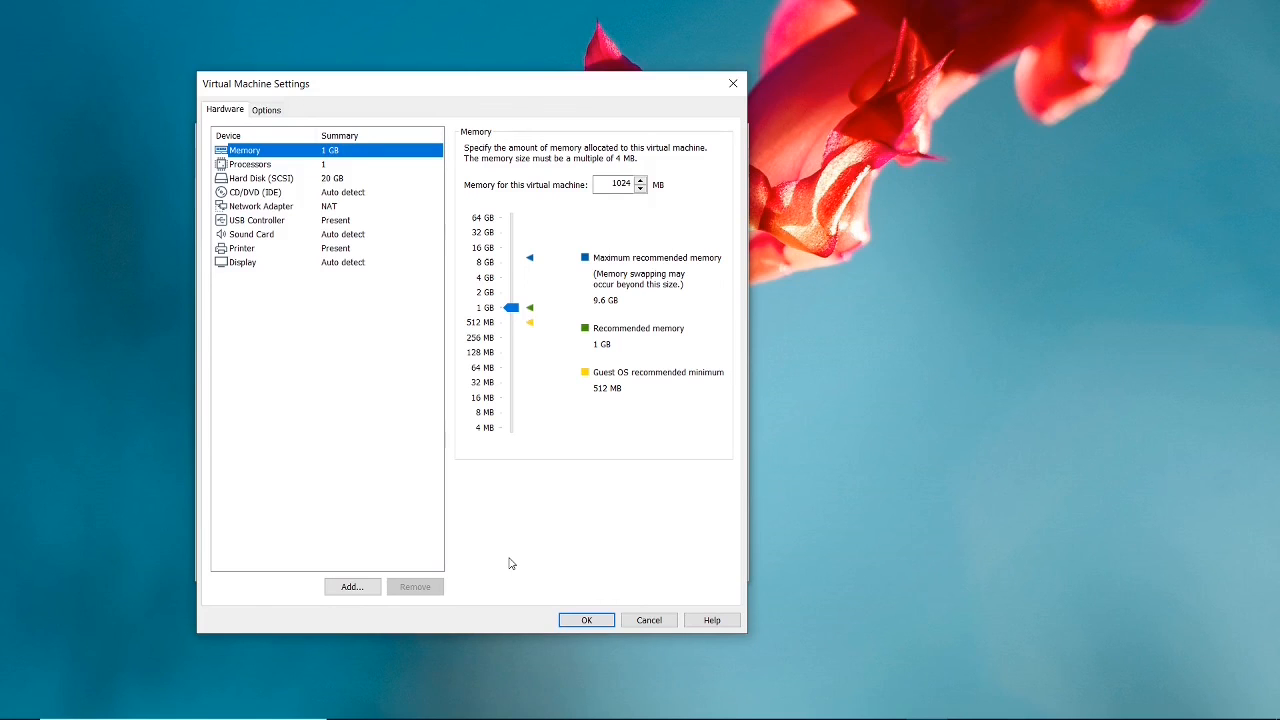
click(244, 195)
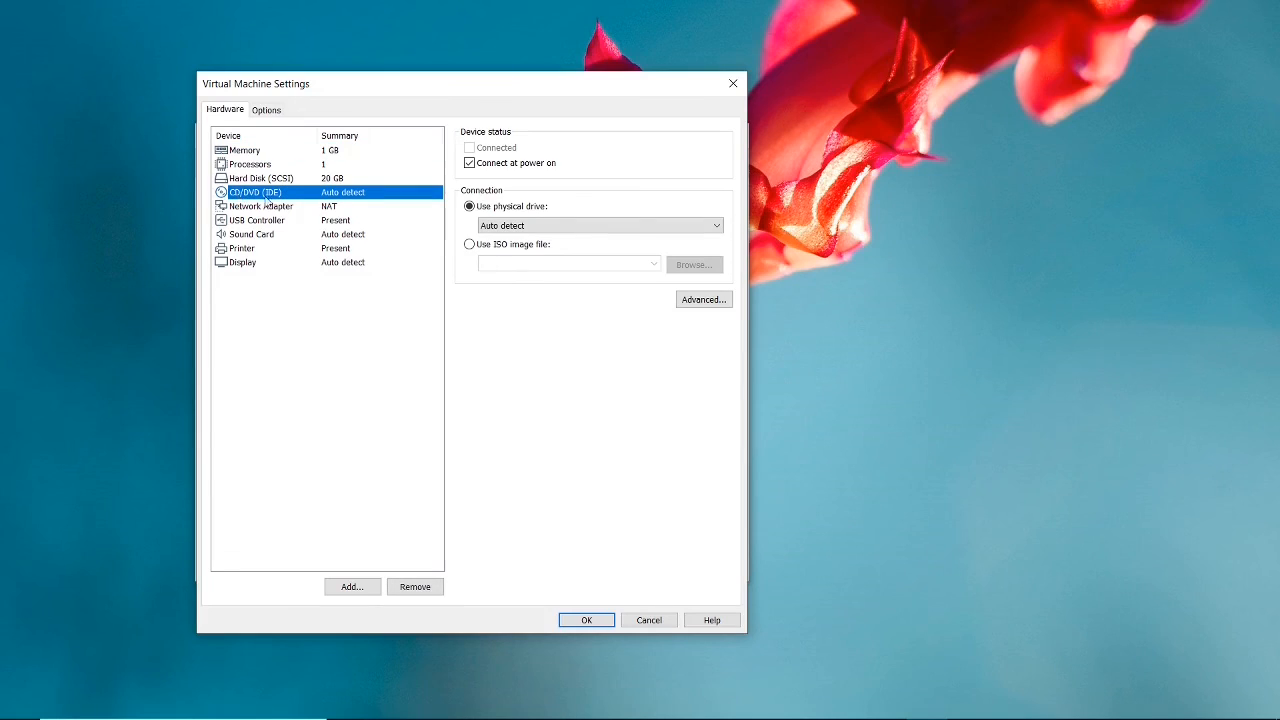
click(469, 246)
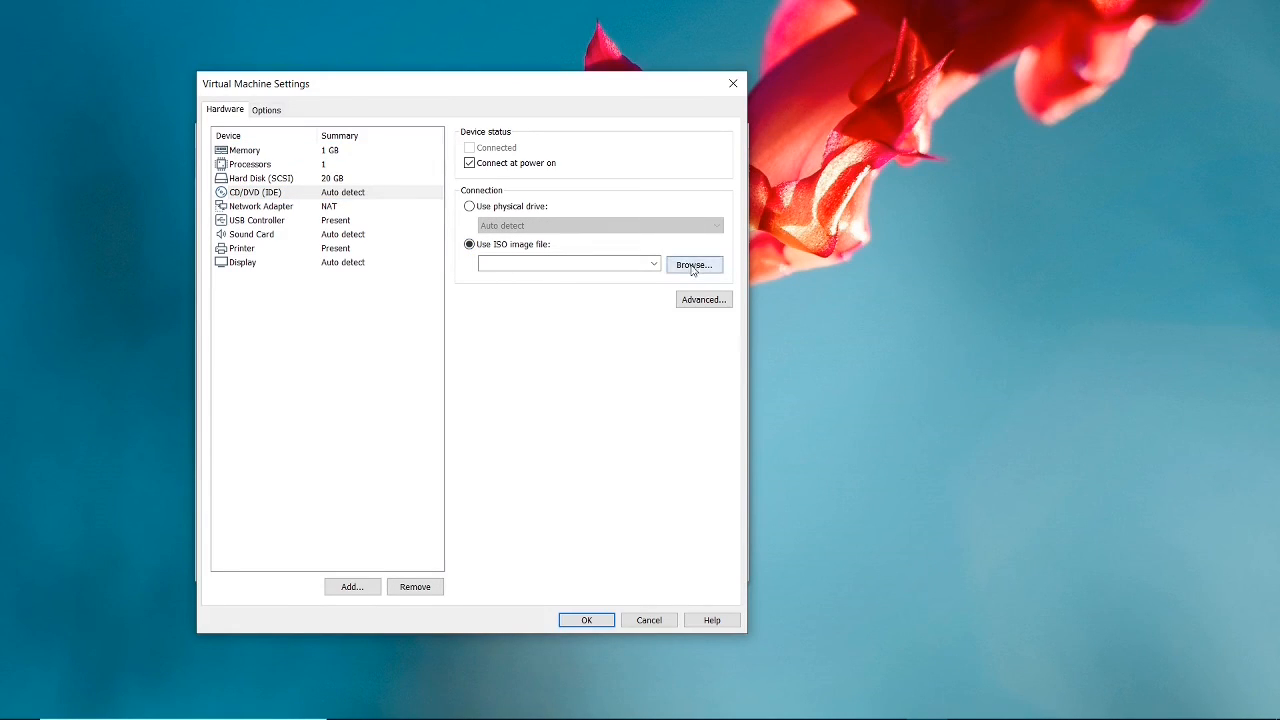
click(692, 268)
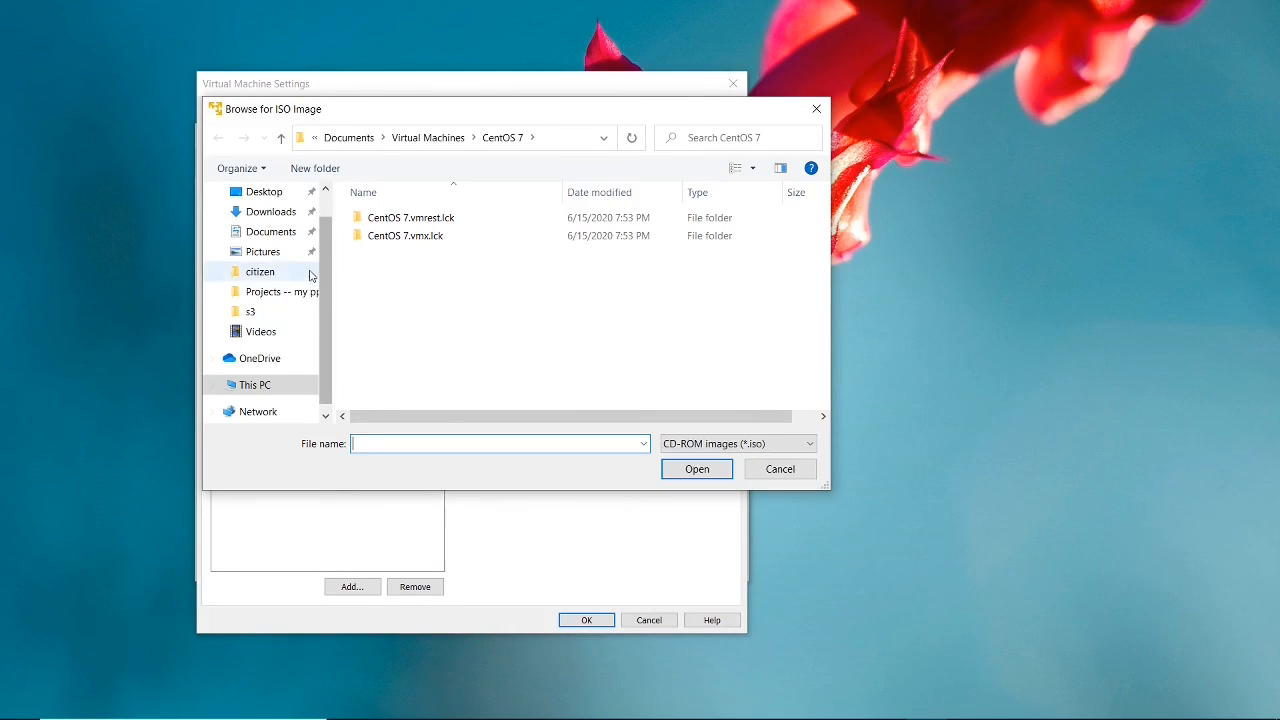
click(266, 231)
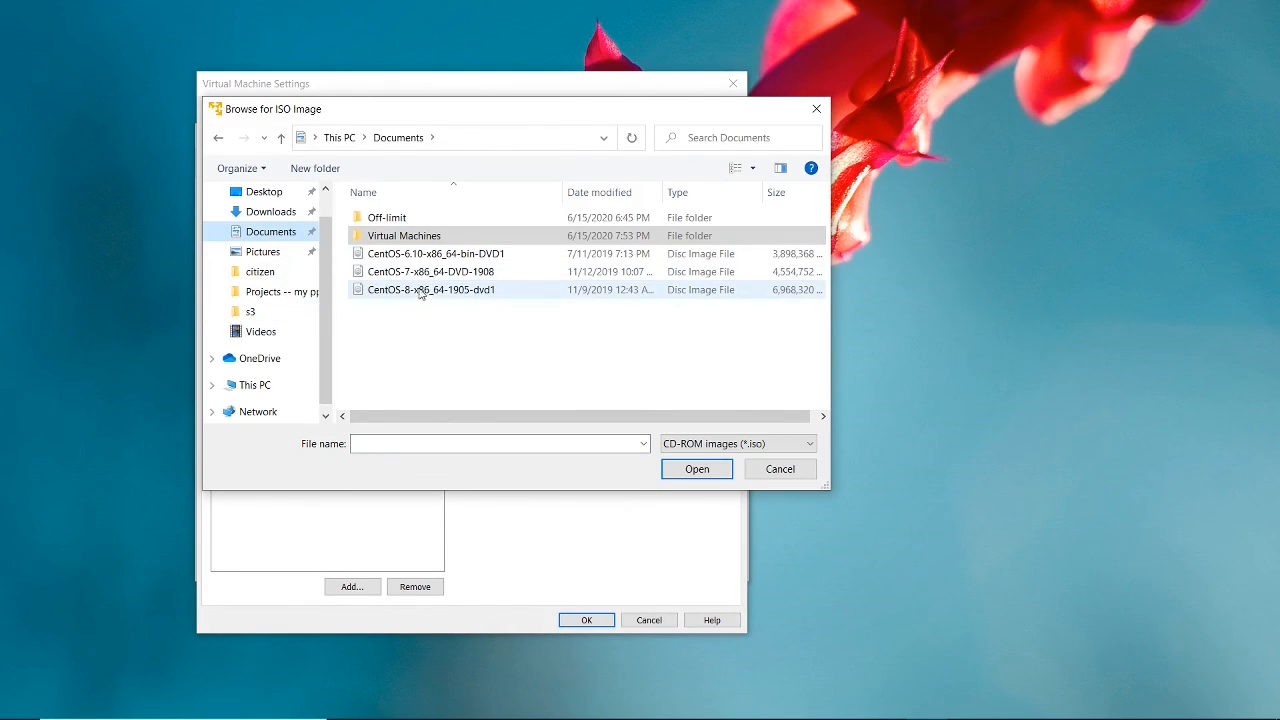
click(424, 276)
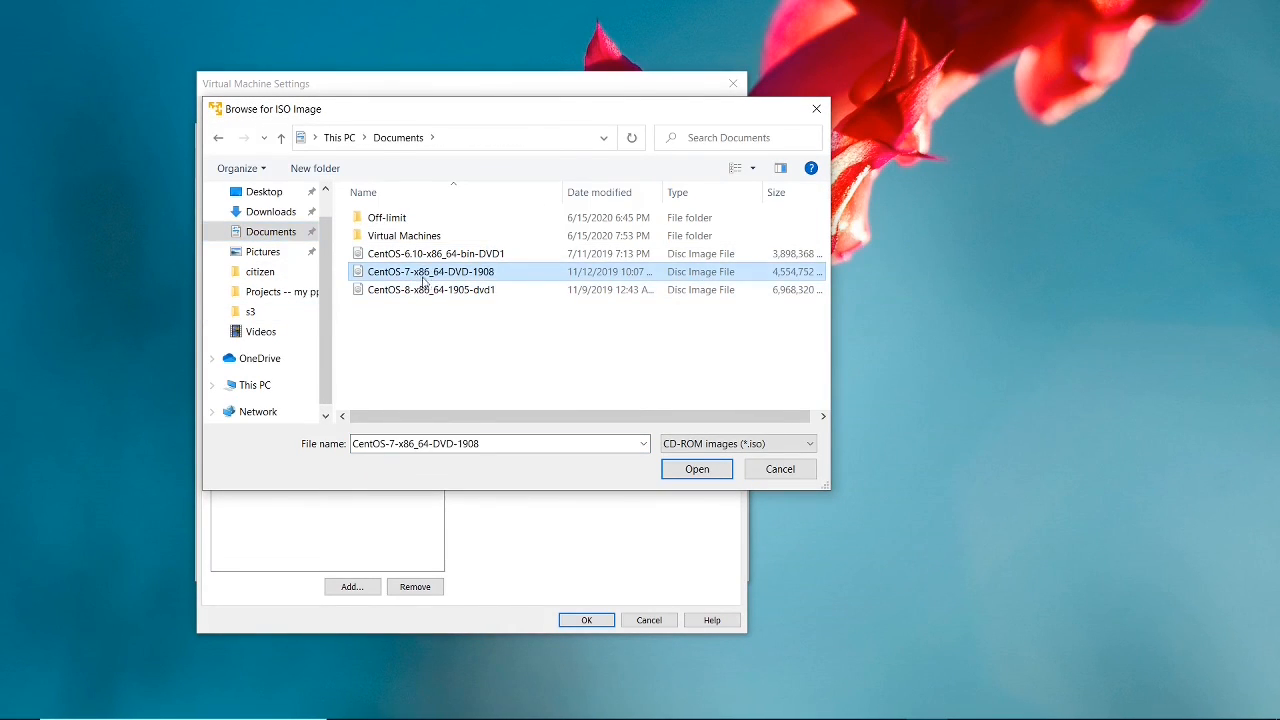
click(697, 469)
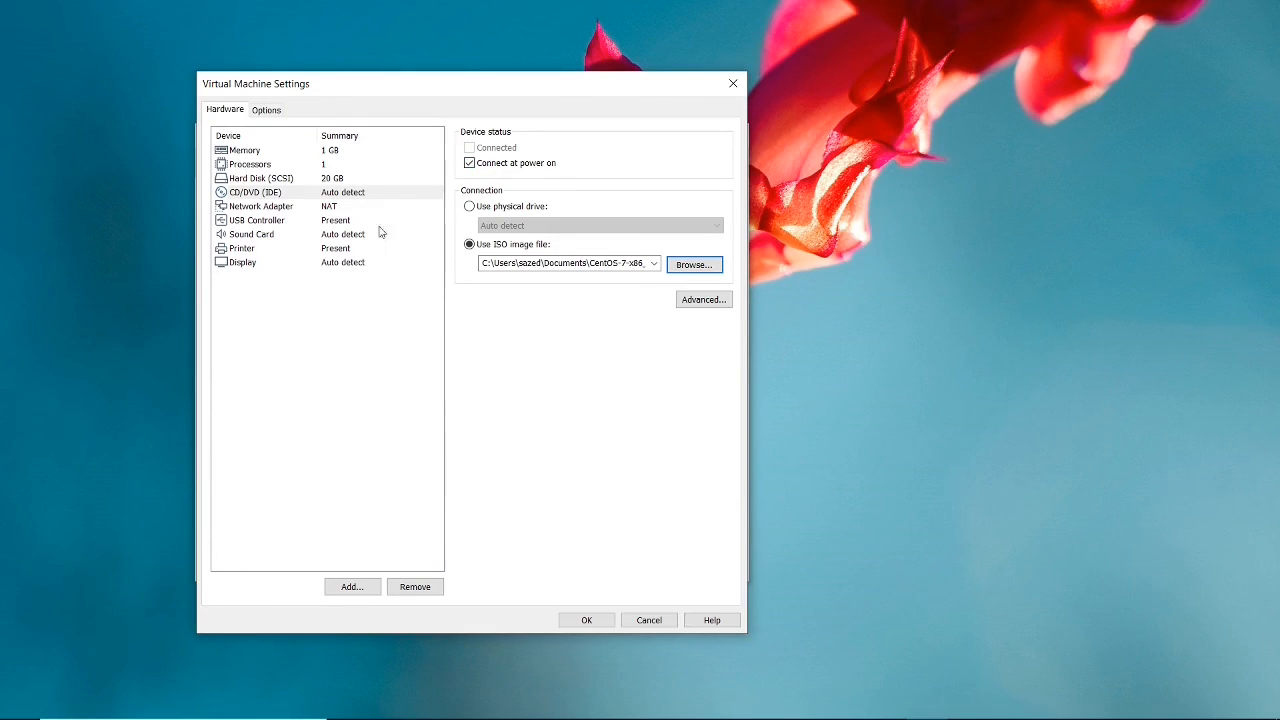
Set the virtual machine's network adapter to Bridged and save the virtual machine settings.
click(319, 209)
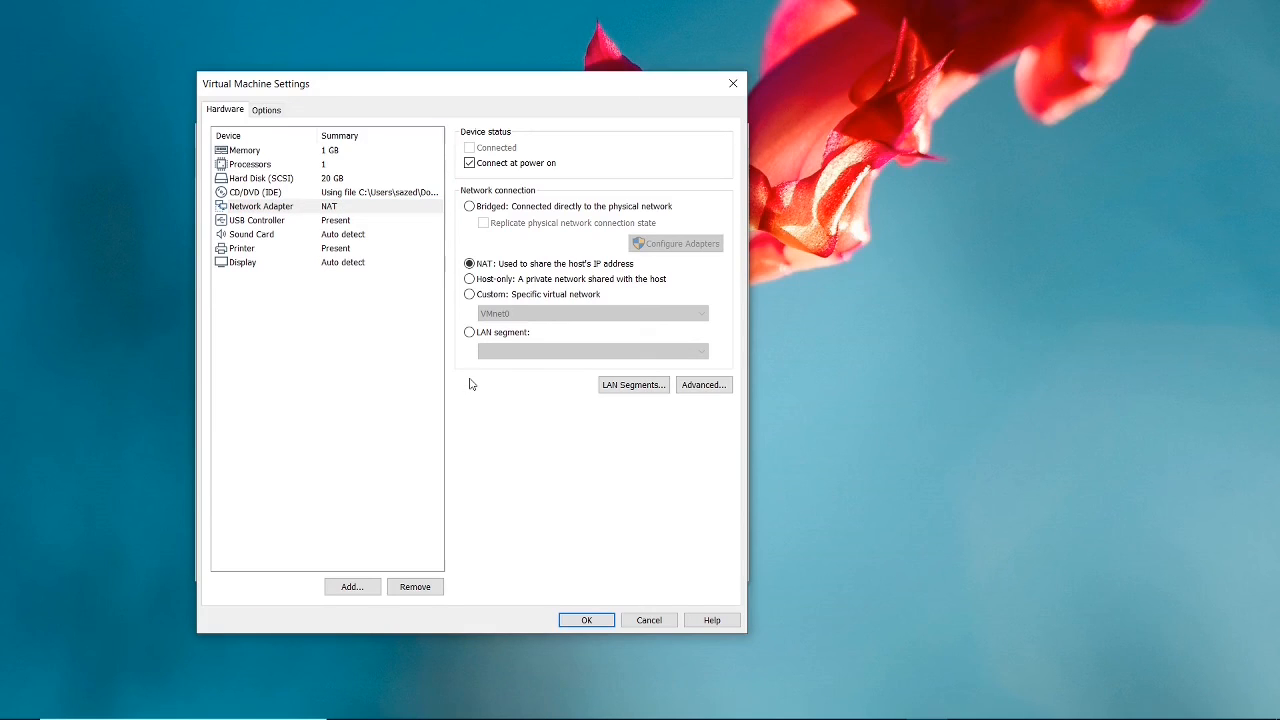
click(470, 207)
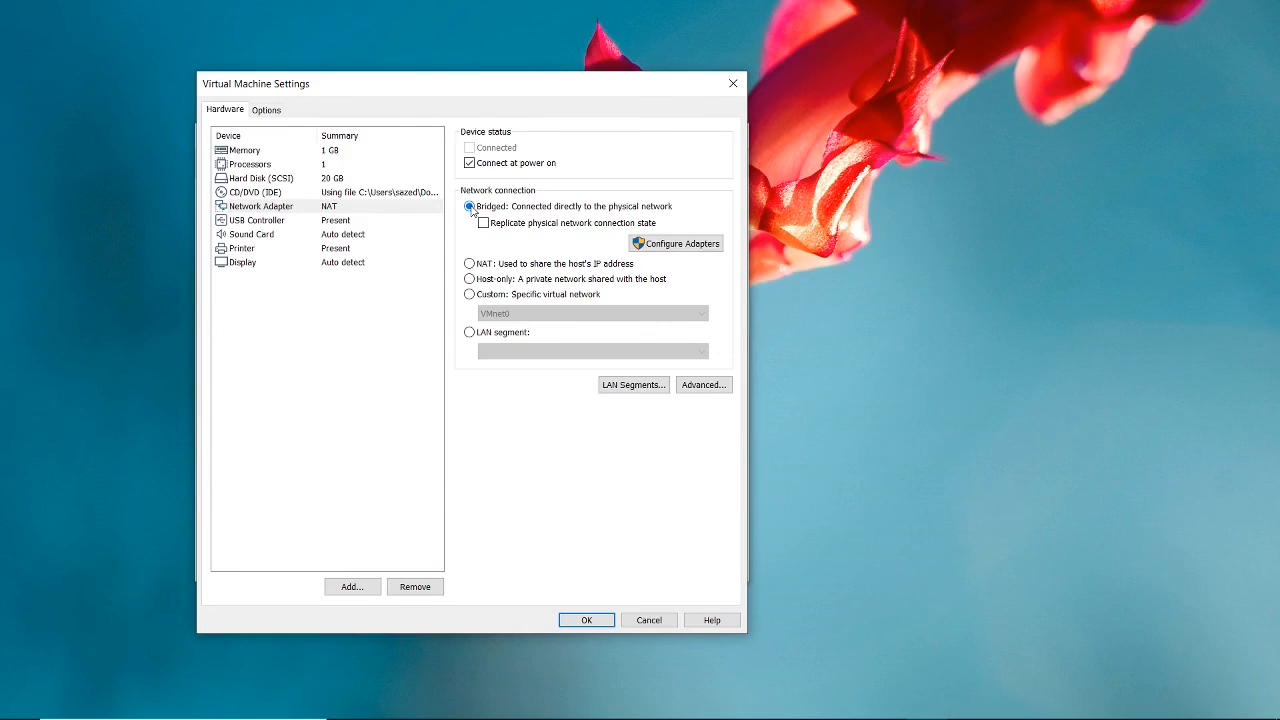
click(579, 620)
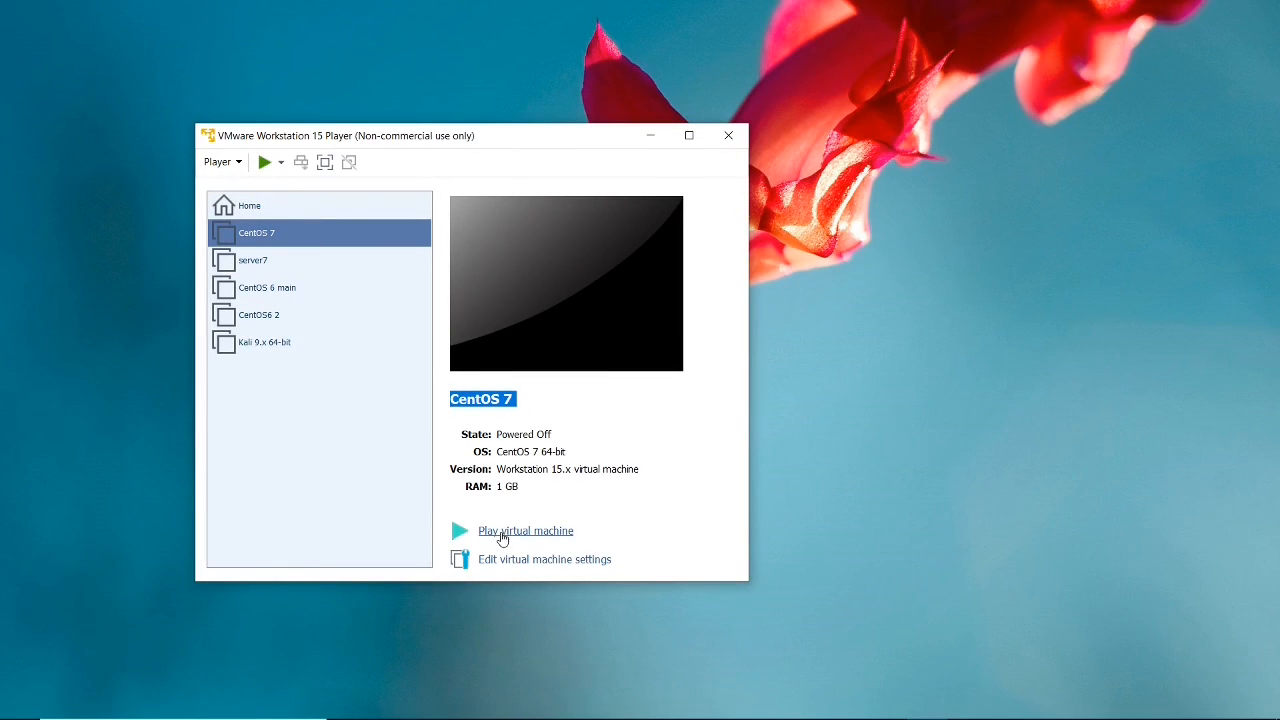
Power on the CentOS 7 virtual machine and launch Install CentOS 7, continuing with English (United States) as the installation language.
click(502, 534)
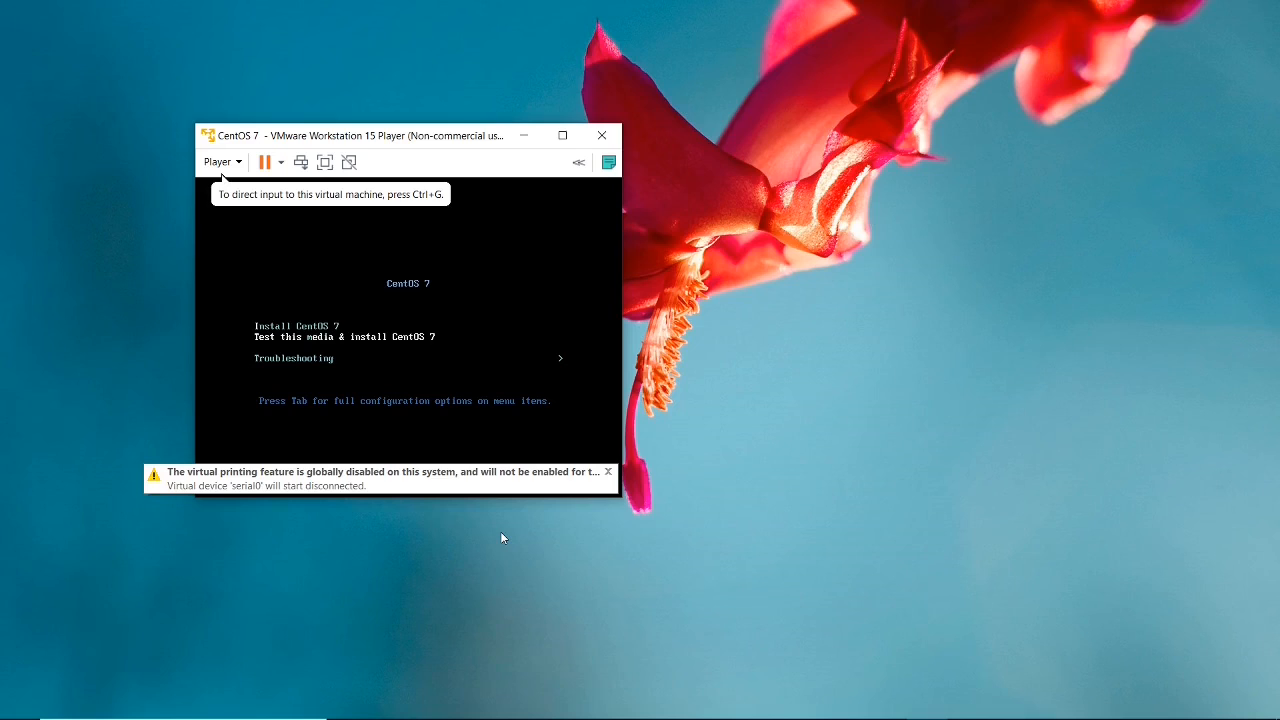
click(504, 297)
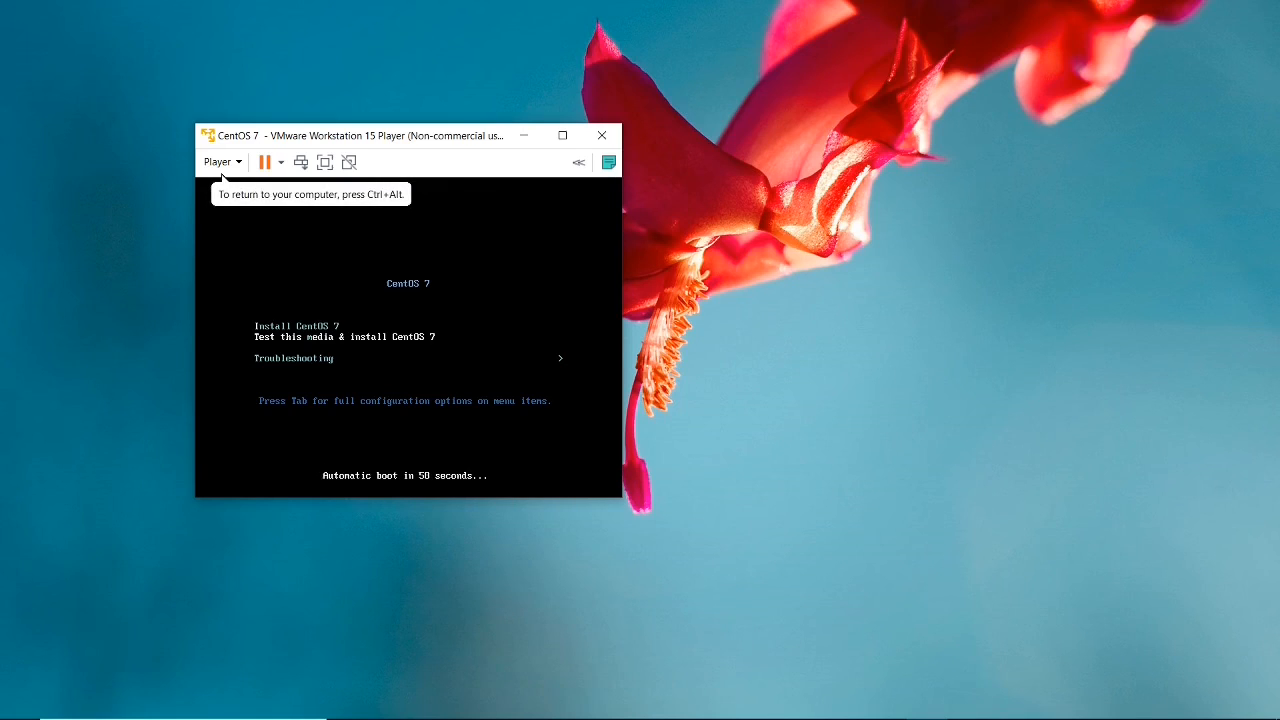
key(Up)
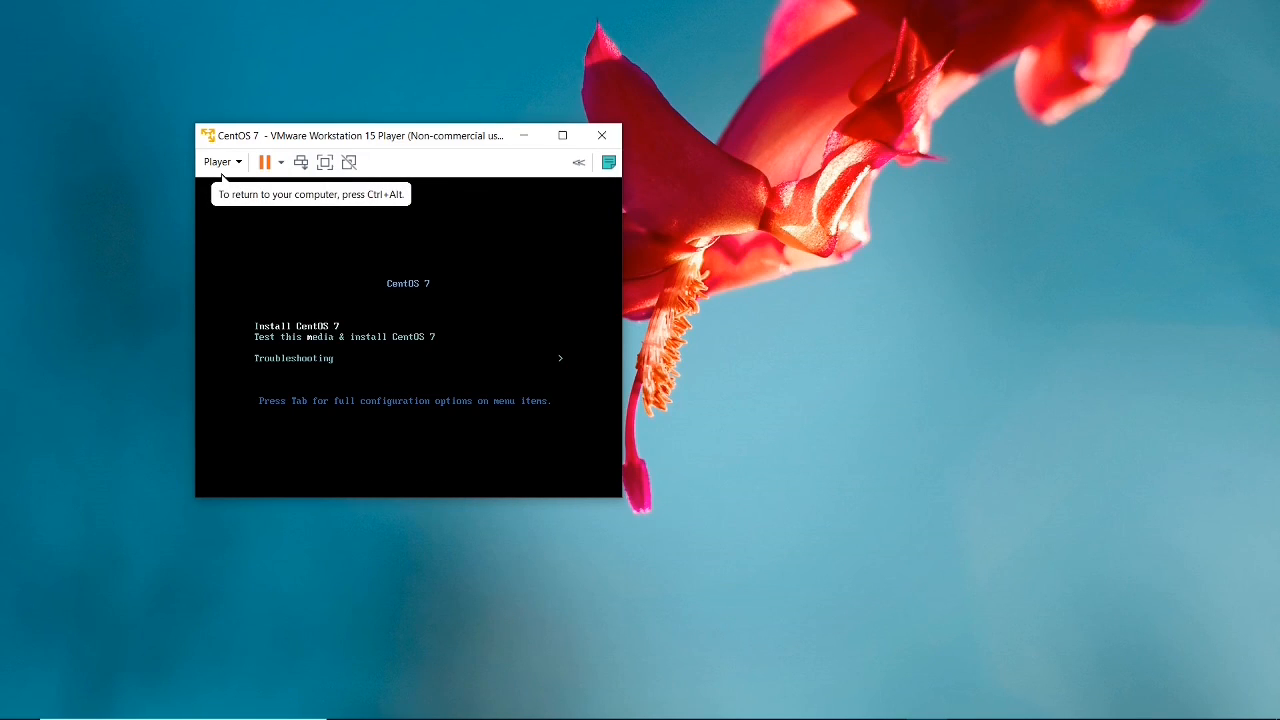
key(Return)
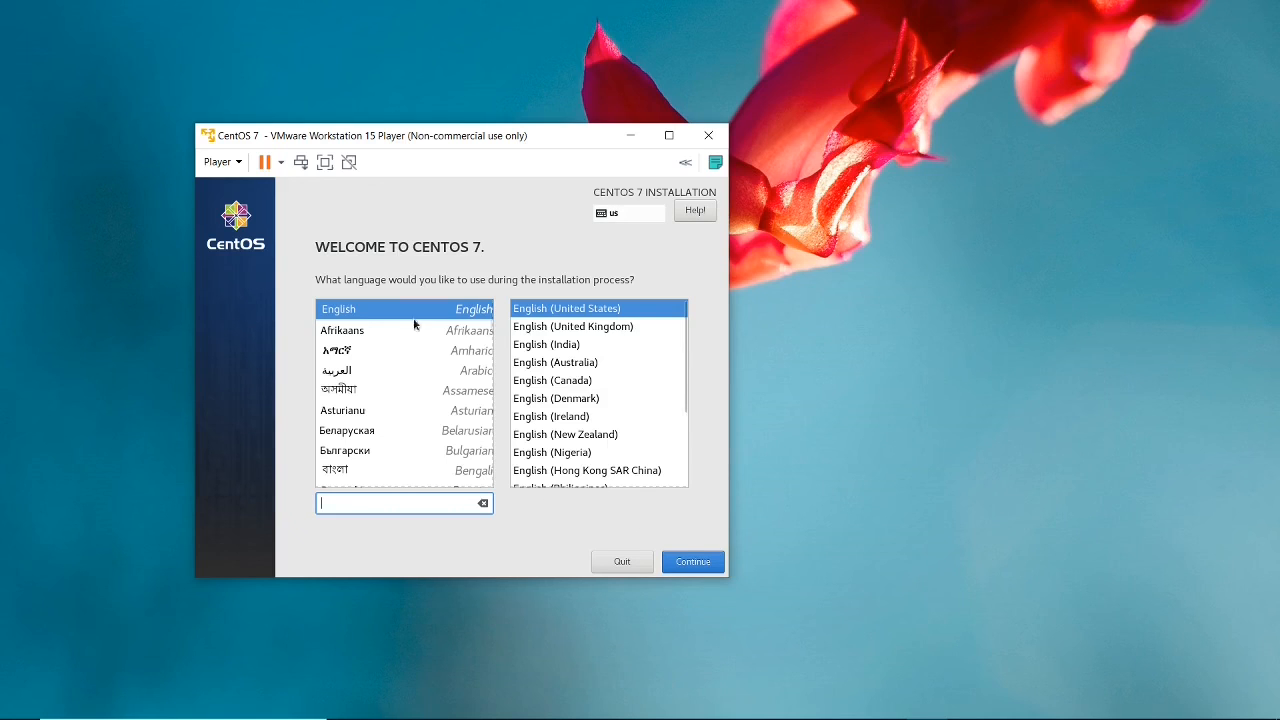
click(689, 561)
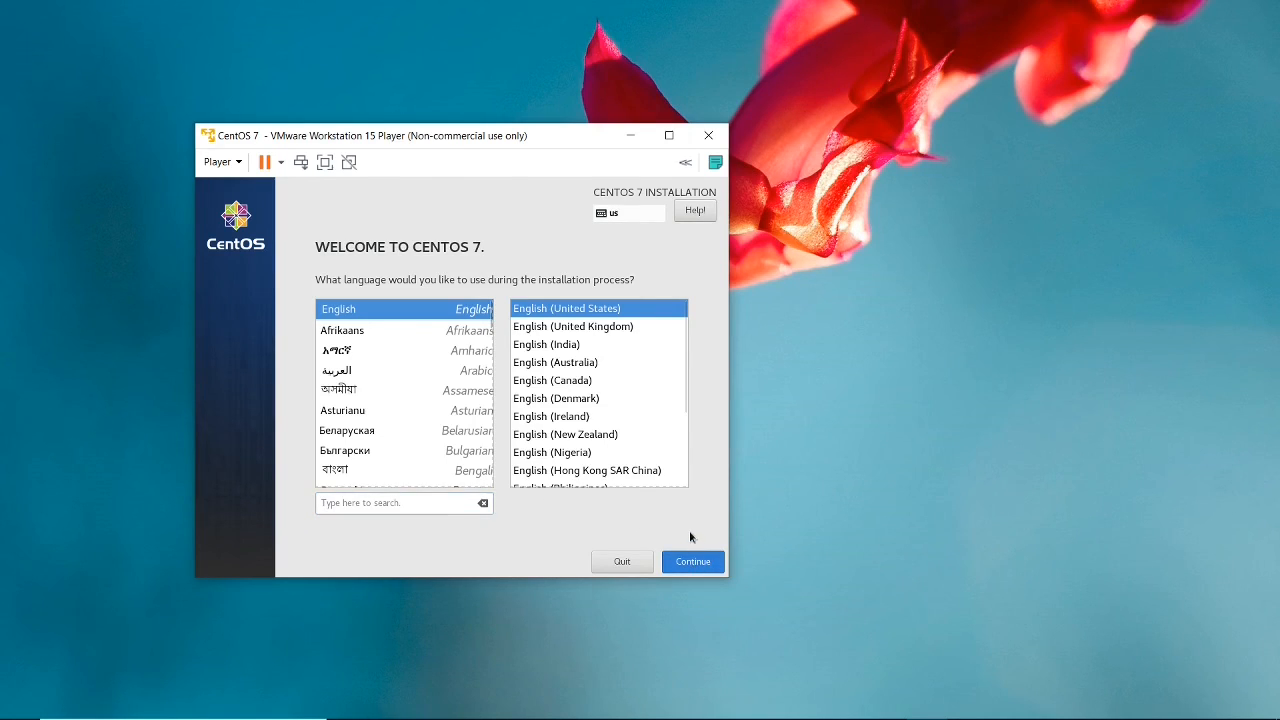